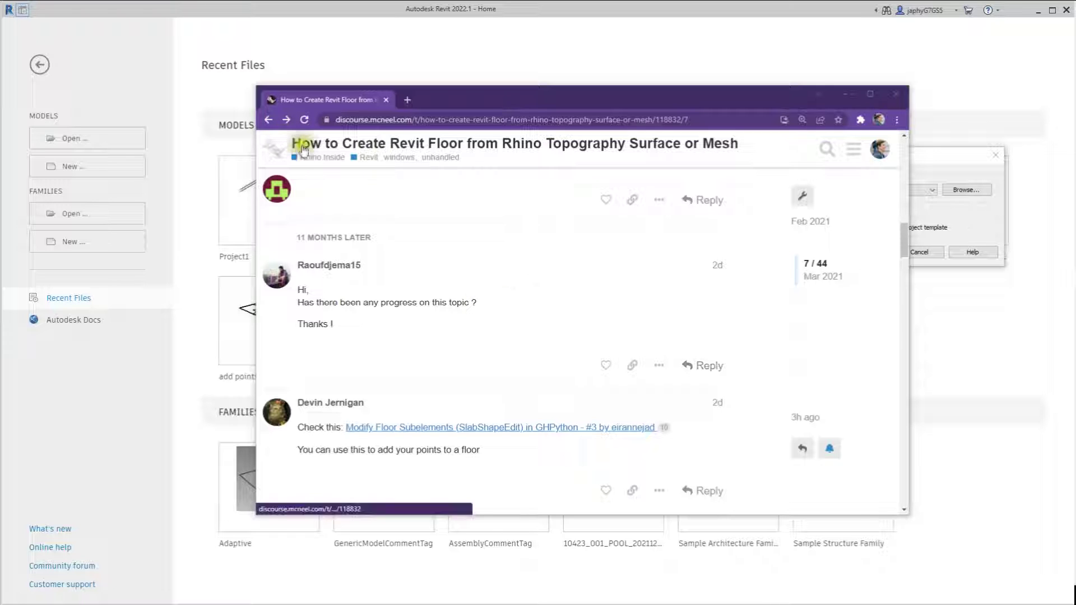
# Open the linked forum topic on modifying floor subelements in GHPython for reading, and minimize the browser
pyautogui.click(552, 323)
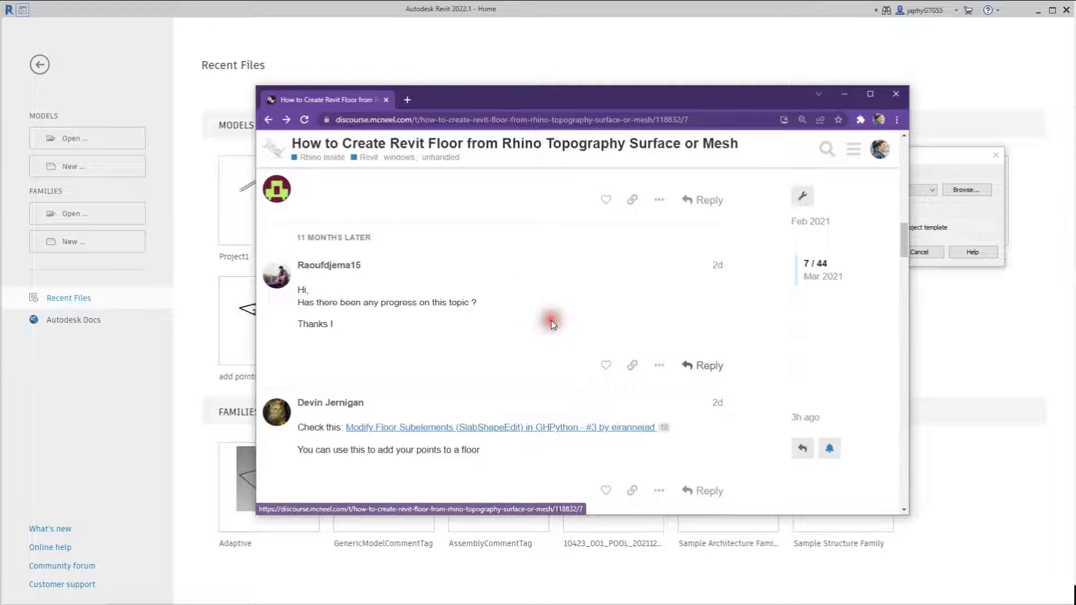
pyautogui.click(526, 427)
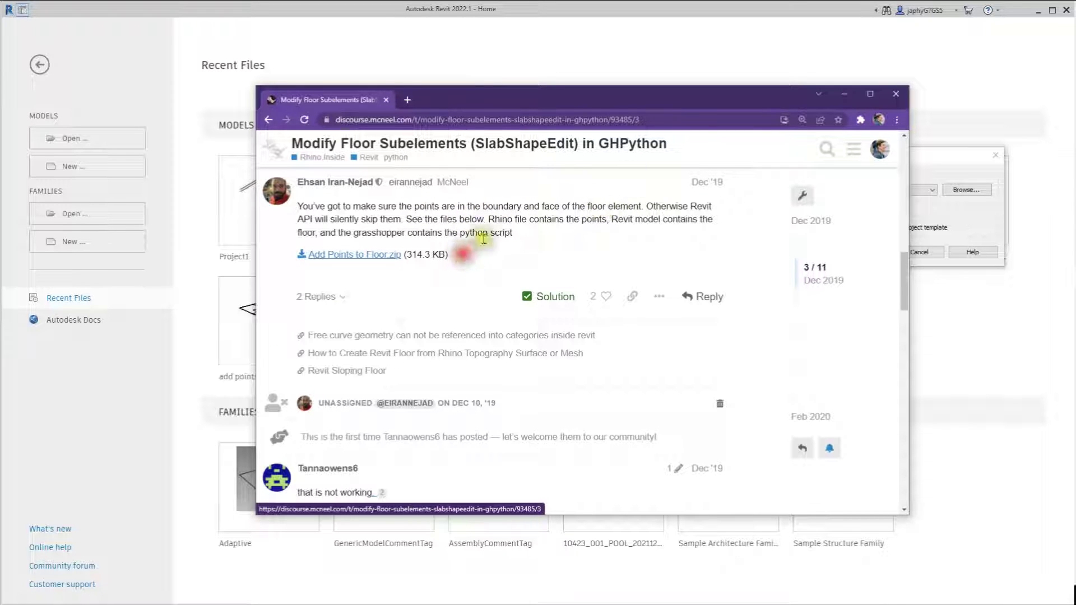
pyautogui.click(843, 95)
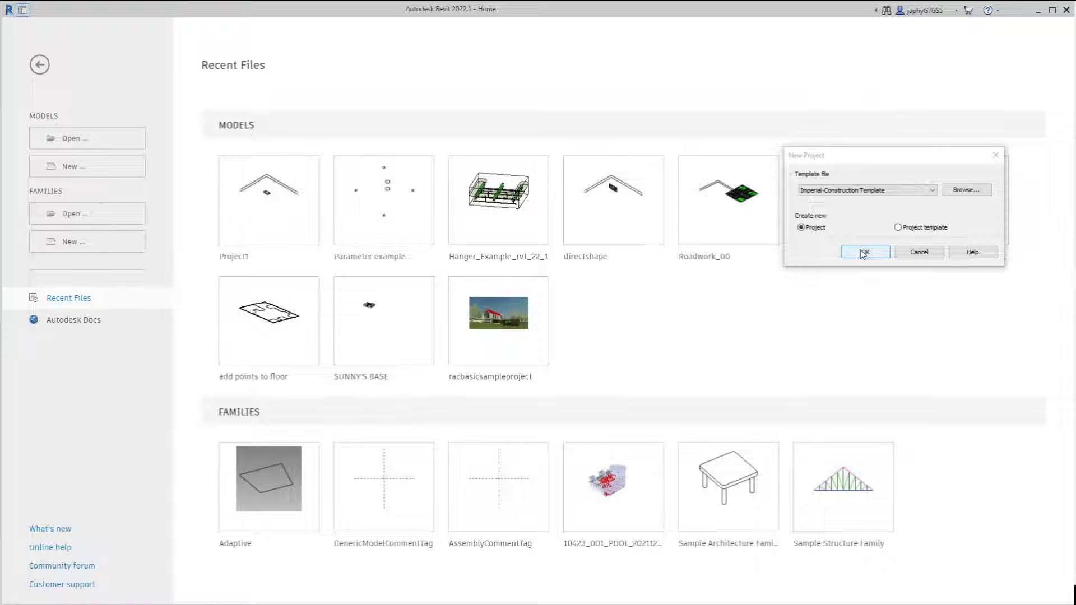
# Create a new Revit project from the Imperial-Architectural Template
pyautogui.click(852, 190)
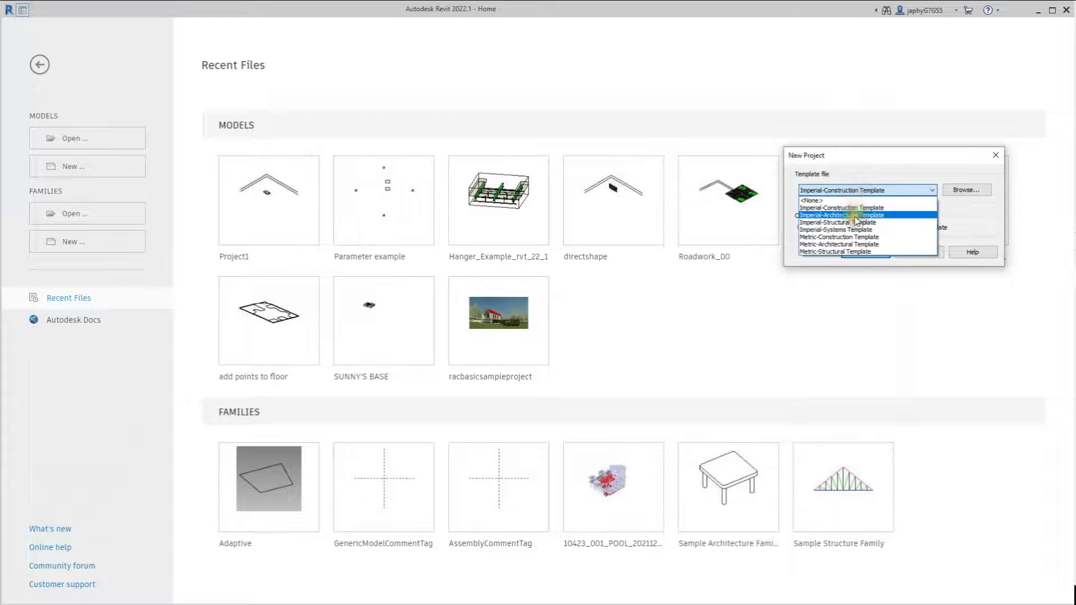
pyautogui.click(852, 213)
pyautogui.click(859, 251)
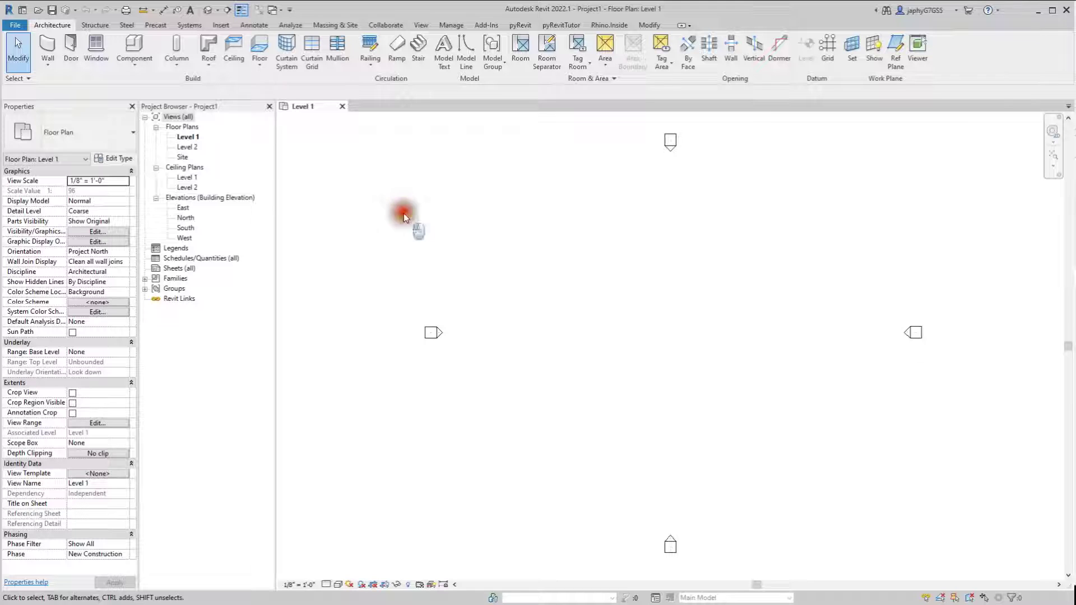
# Launch Rhino from Rhino.Inside and fit its window beside the Revit floor plan view
pyautogui.click(610, 25)
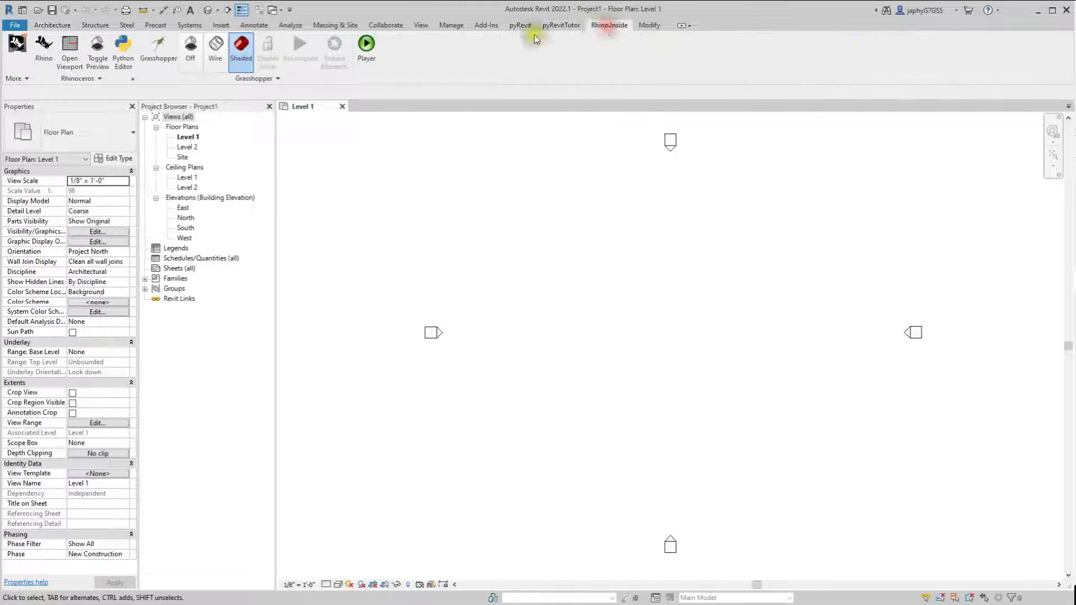
pyautogui.click(39, 49)
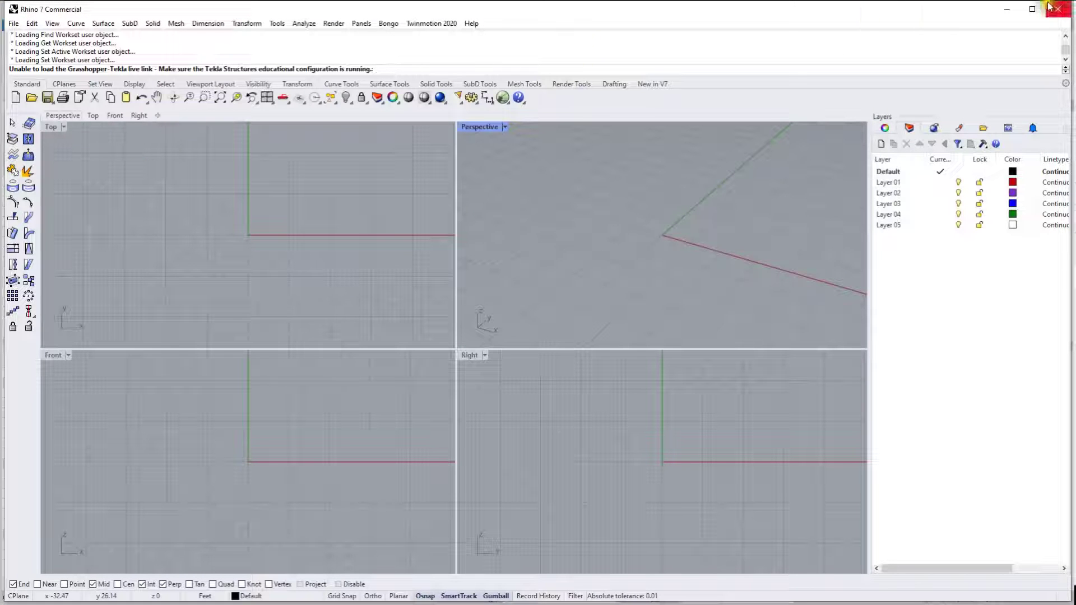
pyautogui.moveTo(1073, 22); pyautogui.dragTo(643, 56)
# Open the recent Rhino file Roads_101.3dm
pyautogui.click(13, 22)
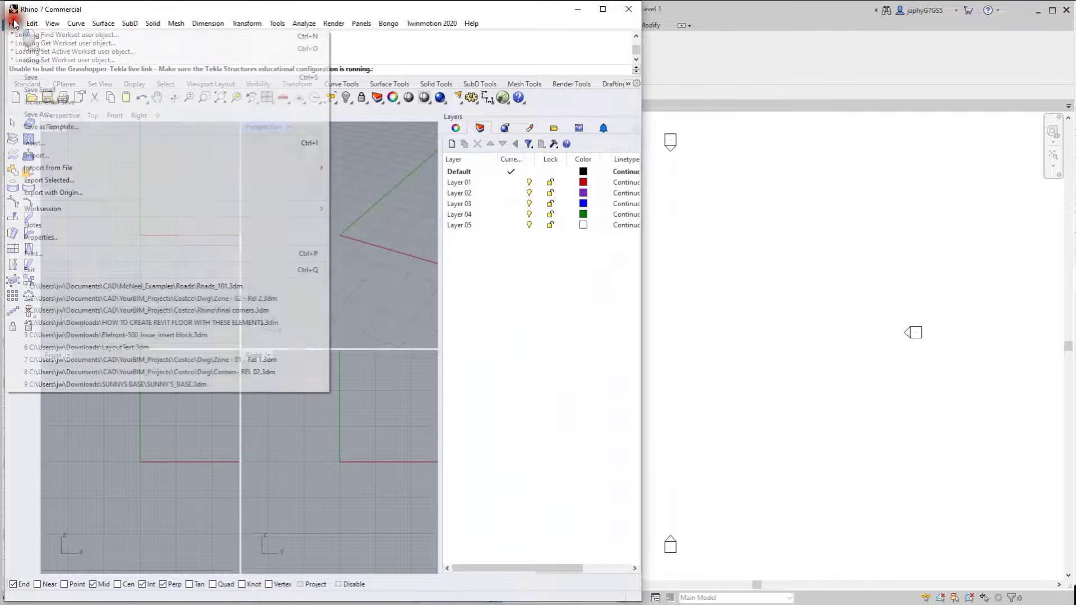
pyautogui.click(211, 286)
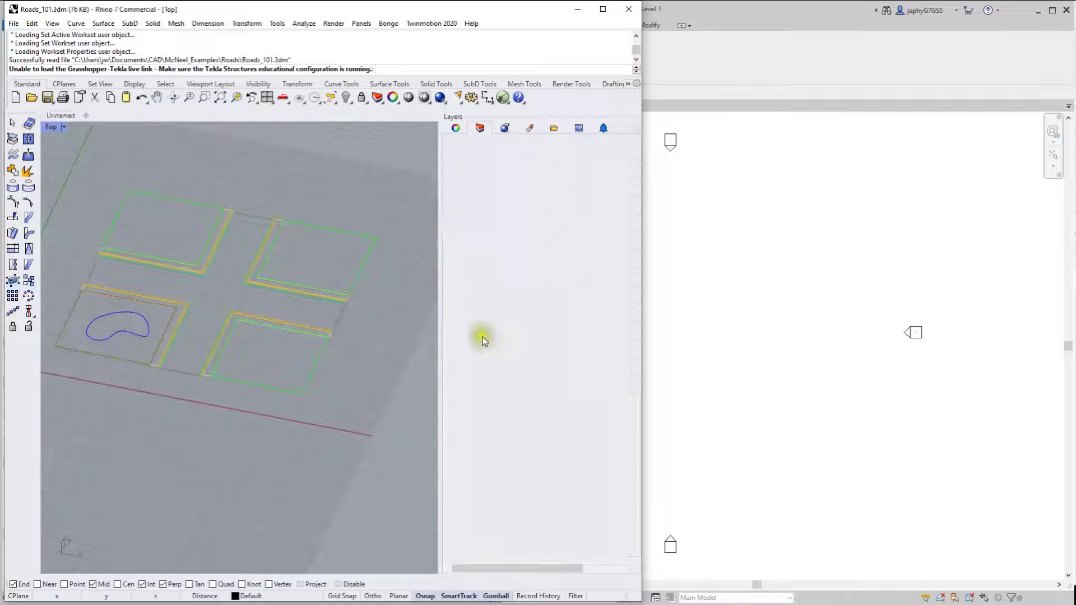
pyautogui.moveTo(385, 369); pyautogui.dragTo(382, 365, button='right')
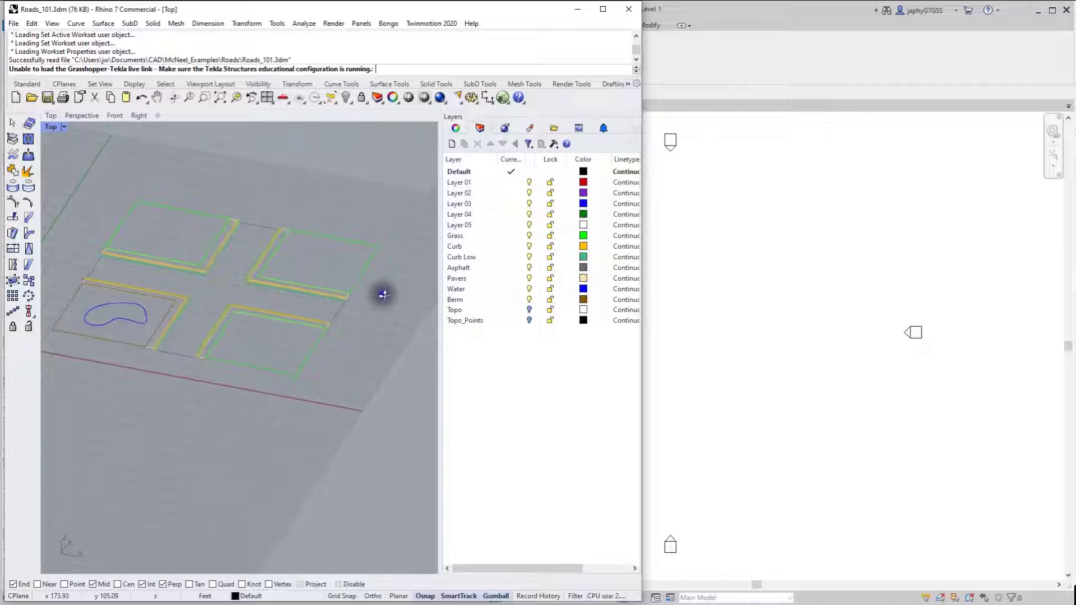
# Select all objects on the Grass layer to inspect its curves, and clear the selection
pyautogui.click(481, 235)
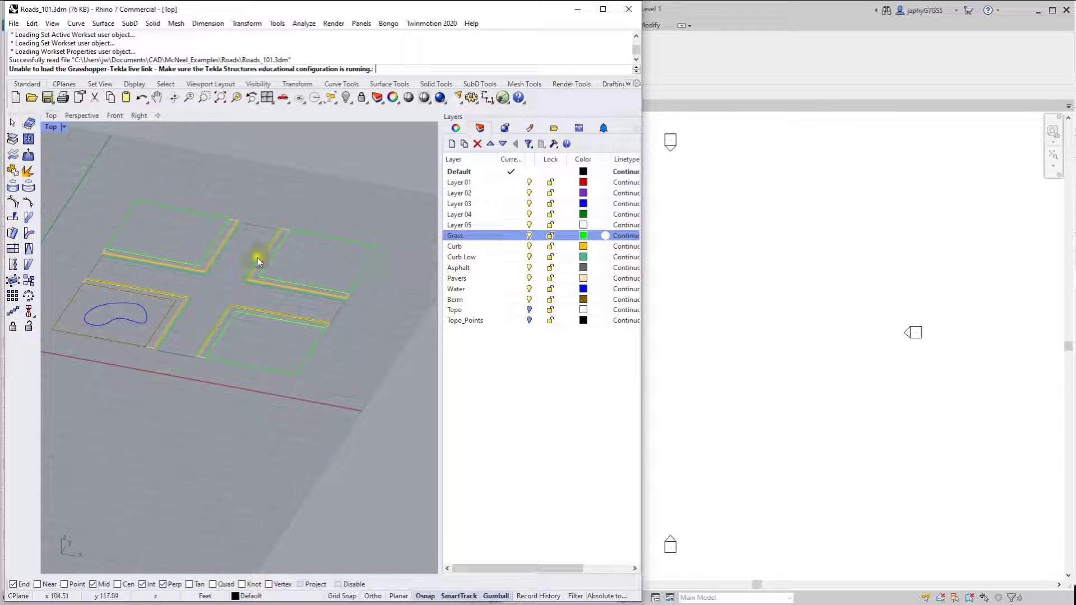
pyautogui.rightClick(494, 236)
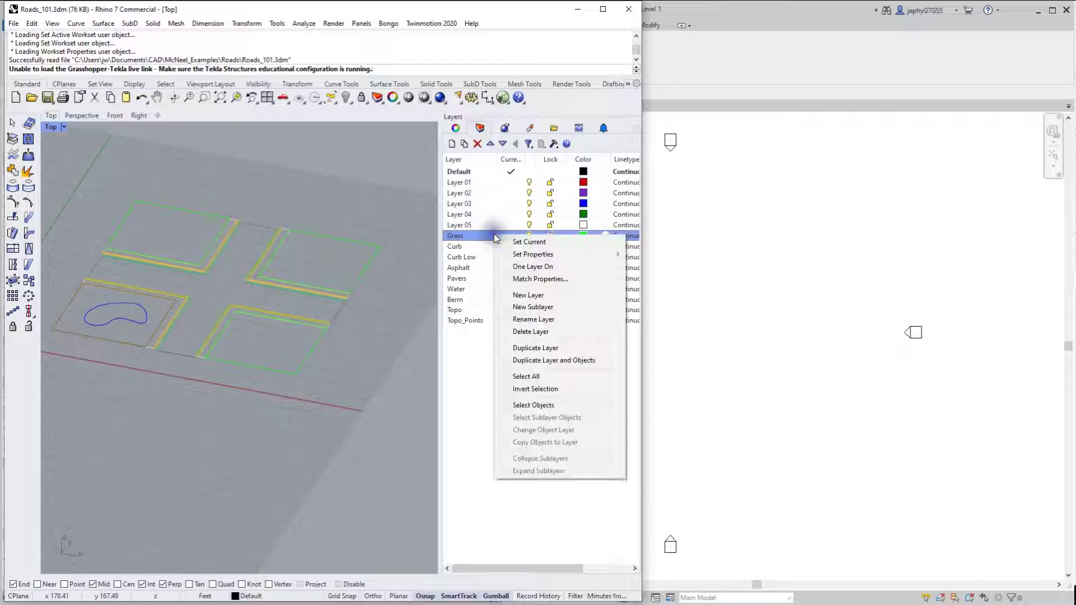
pyautogui.click(542, 406)
pyautogui.moveTo(220, 284); pyautogui.dragTo(272, 288, button='right')
pyautogui.click(372, 314)
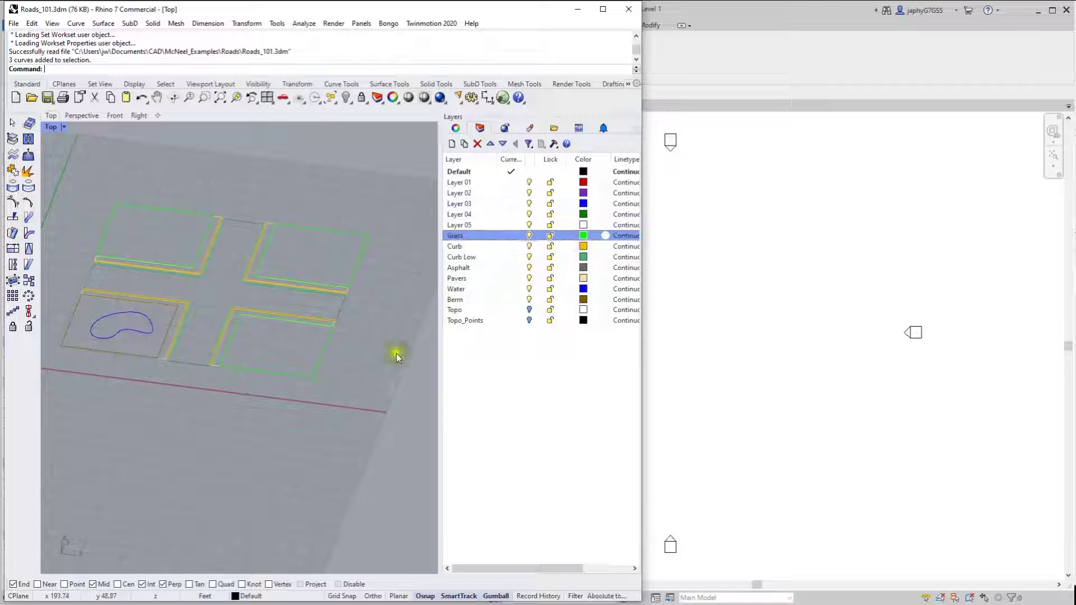
# Start Grasshopper, dismiss the getting-started tutorials, and open the recent definition Road_Work_Step_1
pyautogui.write('rasshopper')
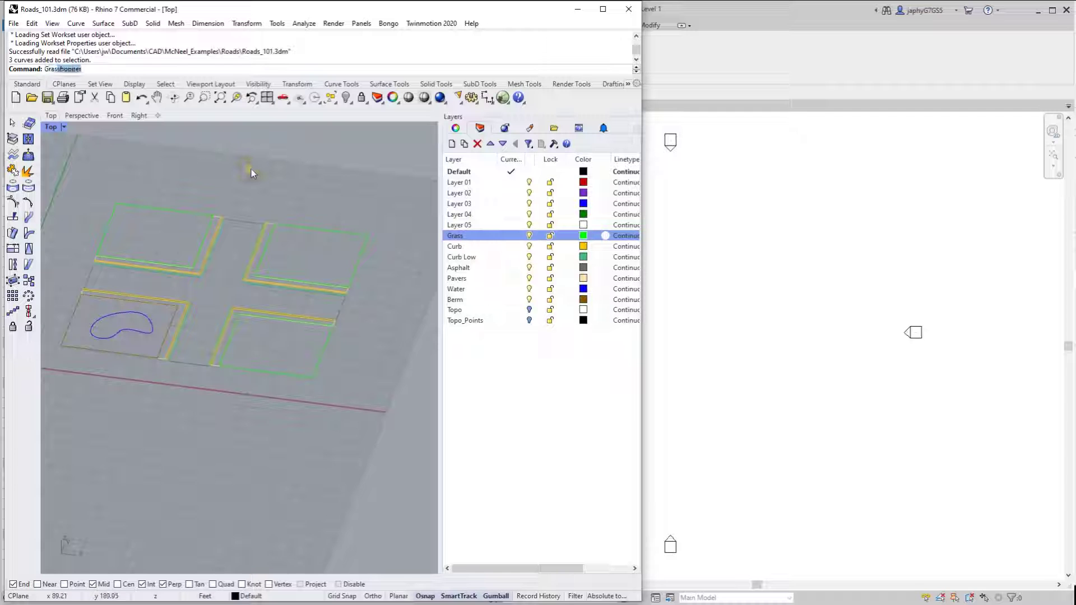
pyautogui.press('Return')
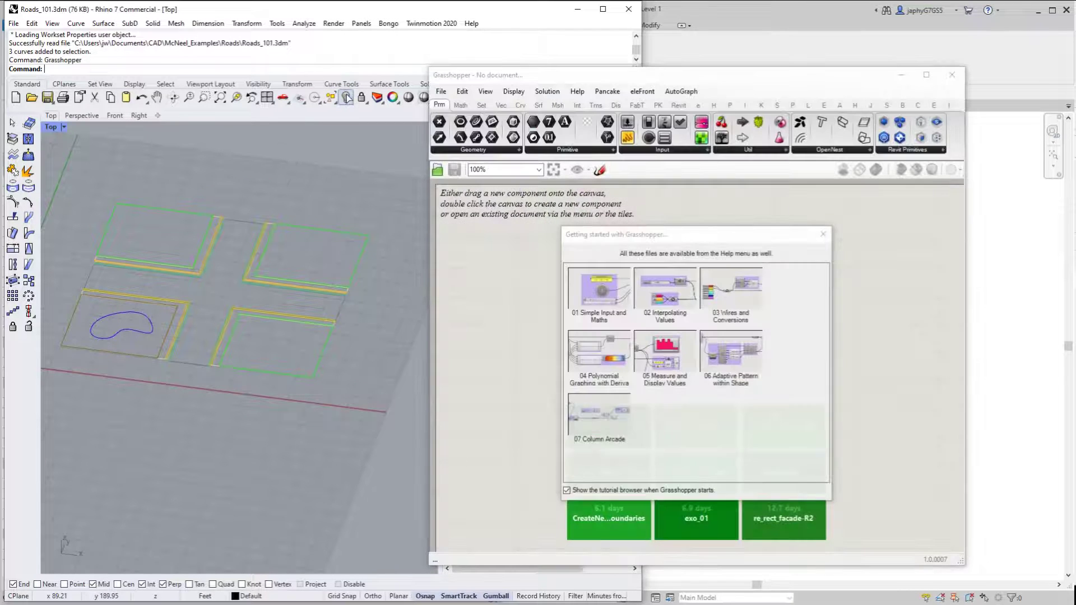
pyautogui.click(828, 233)
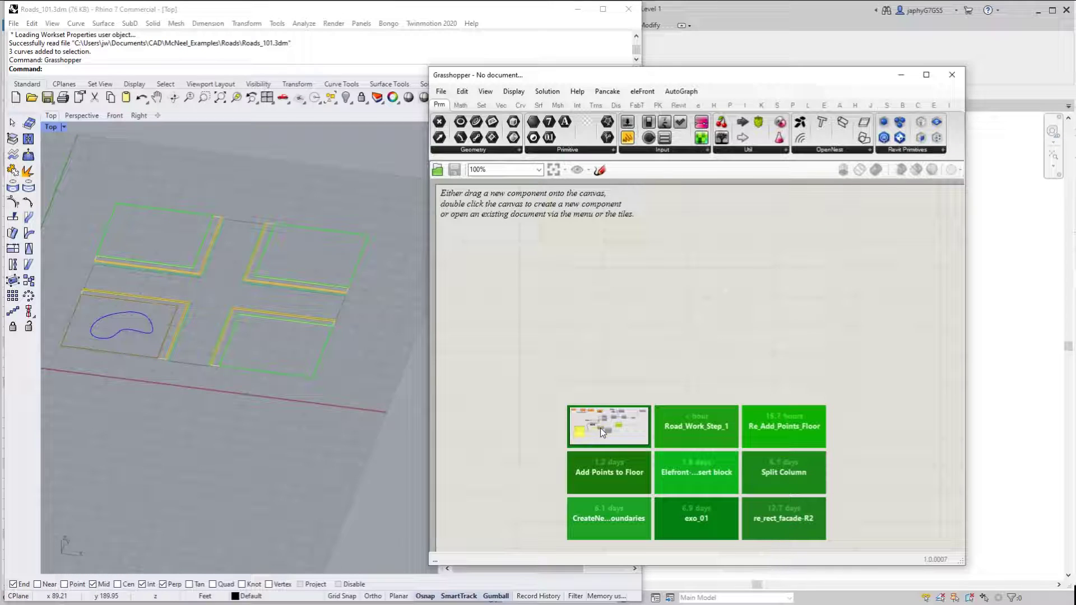
pyautogui.click(707, 408)
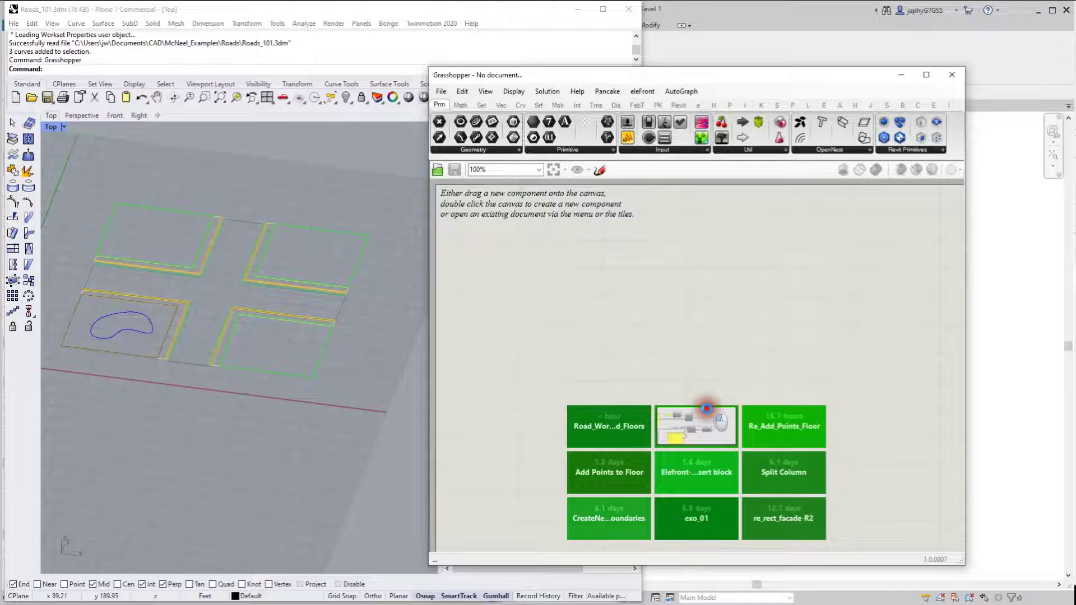
# Activate the Bake/Modify Layer component to bake the layers listed from Grass to Berm into the Rhino document
pyautogui.scroll(-2, 750, 332)
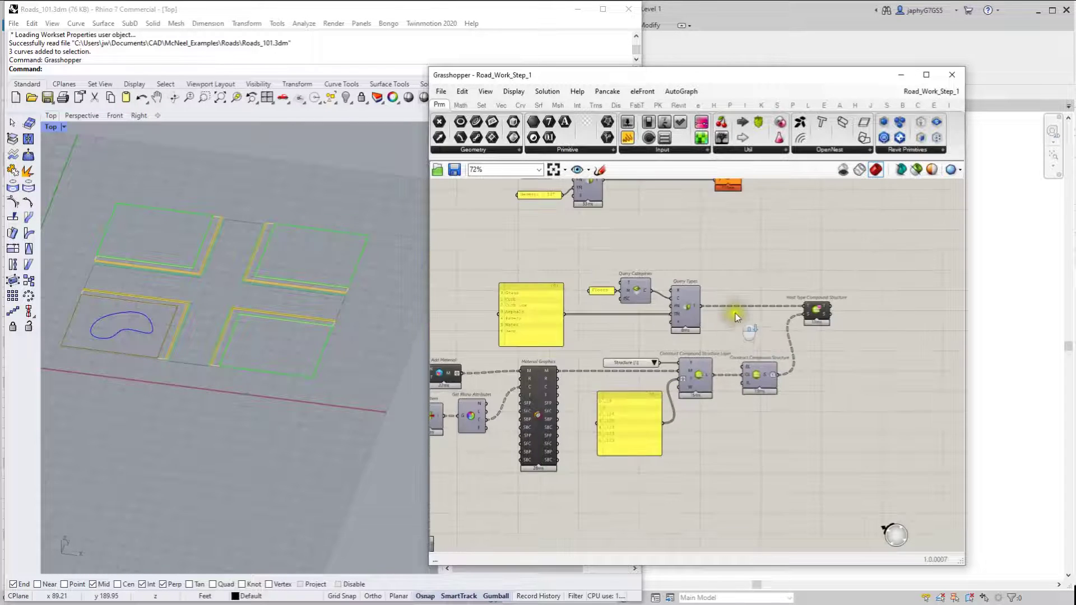
pyautogui.moveTo(735, 308); pyautogui.dragTo(770, 516, button='right')
pyautogui.moveTo(627, 423); pyautogui.dragTo(699, 375, button='right')
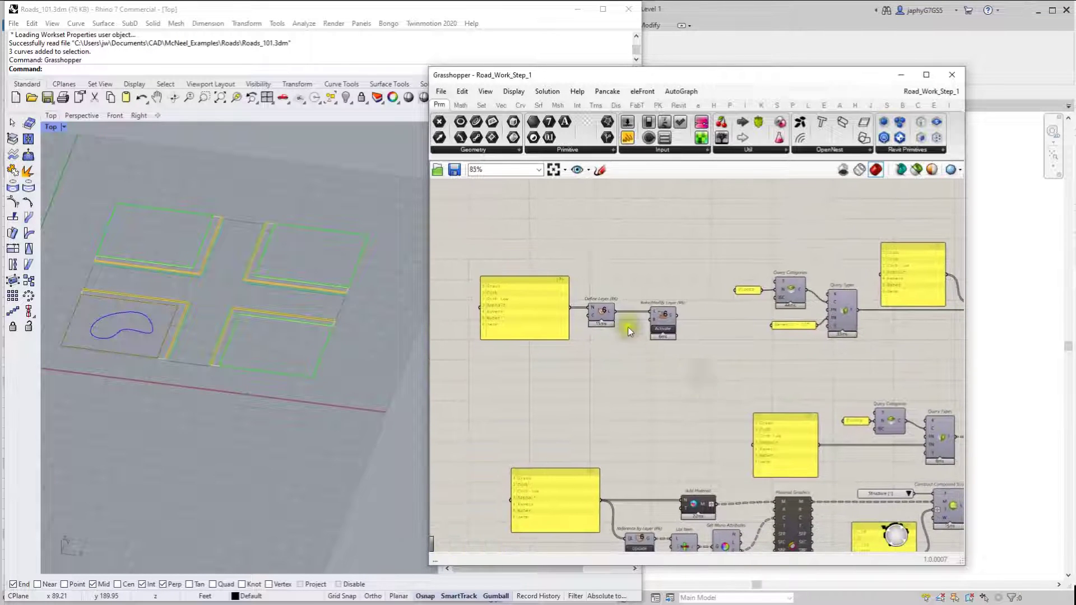
pyautogui.scroll(2, 507, 308)
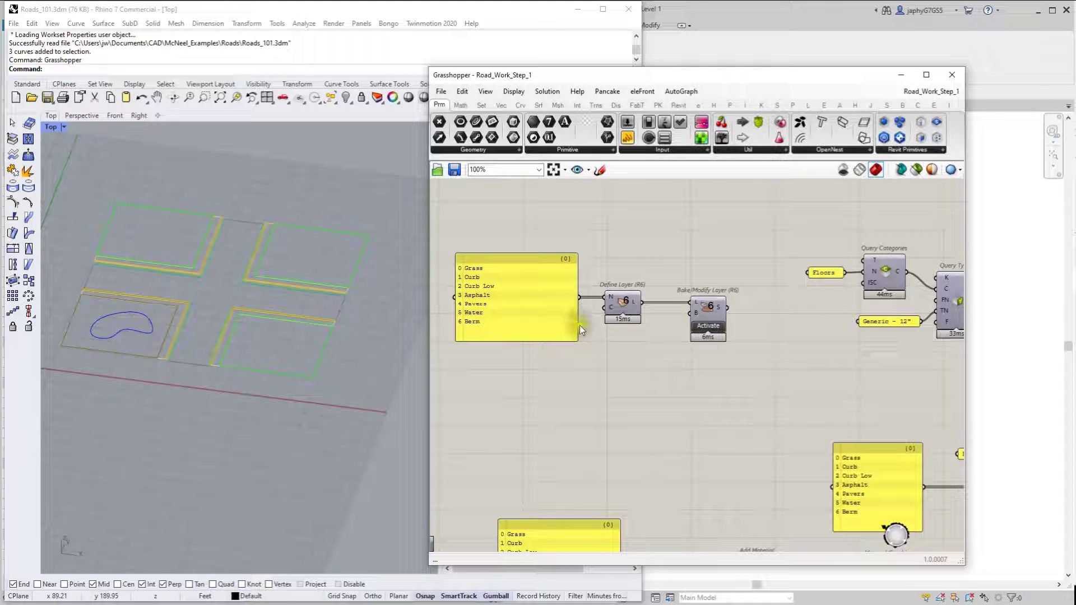
pyautogui.click(717, 325)
# Examine the components that query the Generic - 12" floor type and duplicate it using the list of layer names
pyautogui.moveTo(710, 332); pyautogui.dragTo(649, 340, button='right')
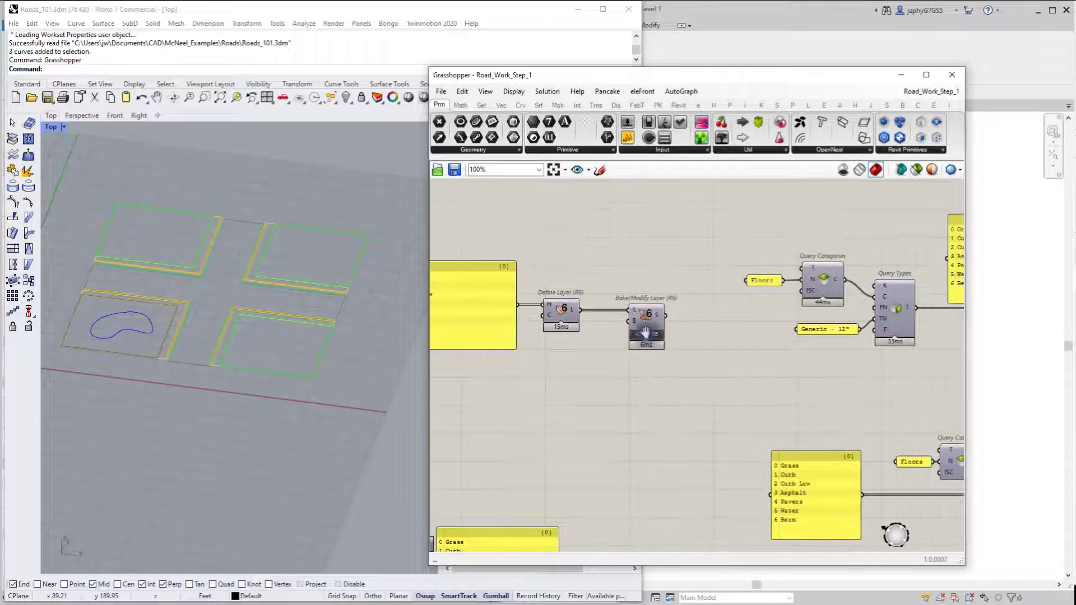
pyautogui.moveTo(704, 365); pyautogui.dragTo(576, 365, button='right')
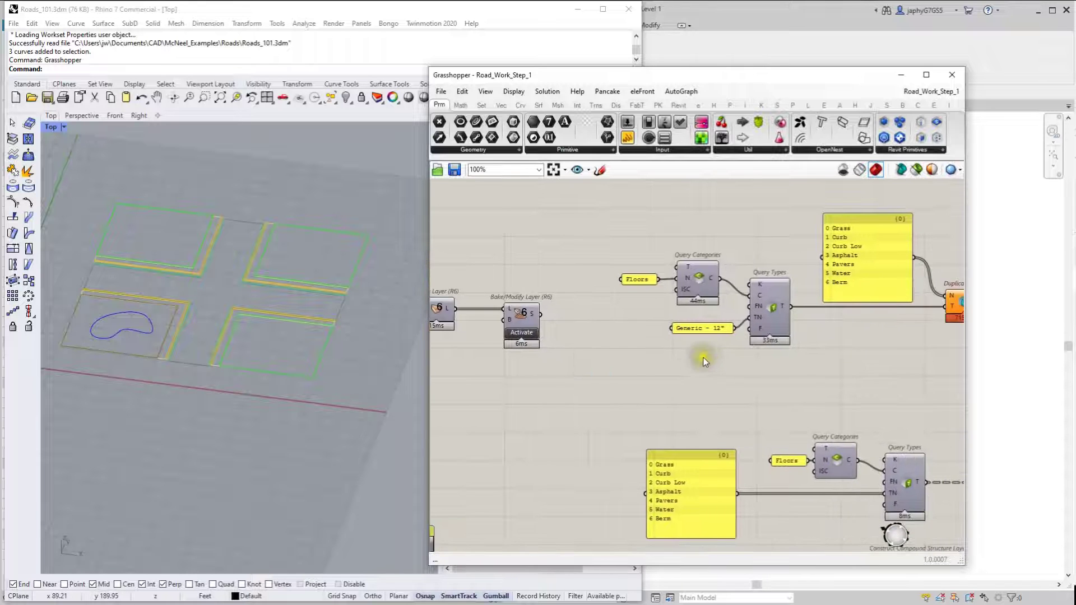
pyautogui.scroll(-3, 698, 347)
pyautogui.moveTo(649, 351); pyautogui.dragTo(704, 305, button='right')
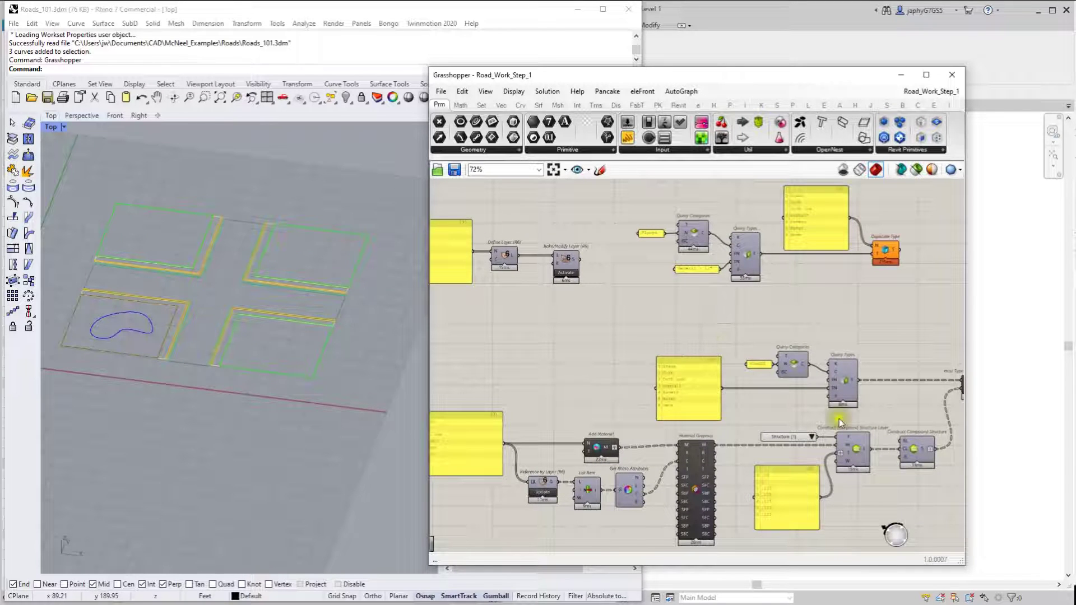
pyautogui.moveTo(707, 350); pyautogui.dragTo(587, 359, button='right')
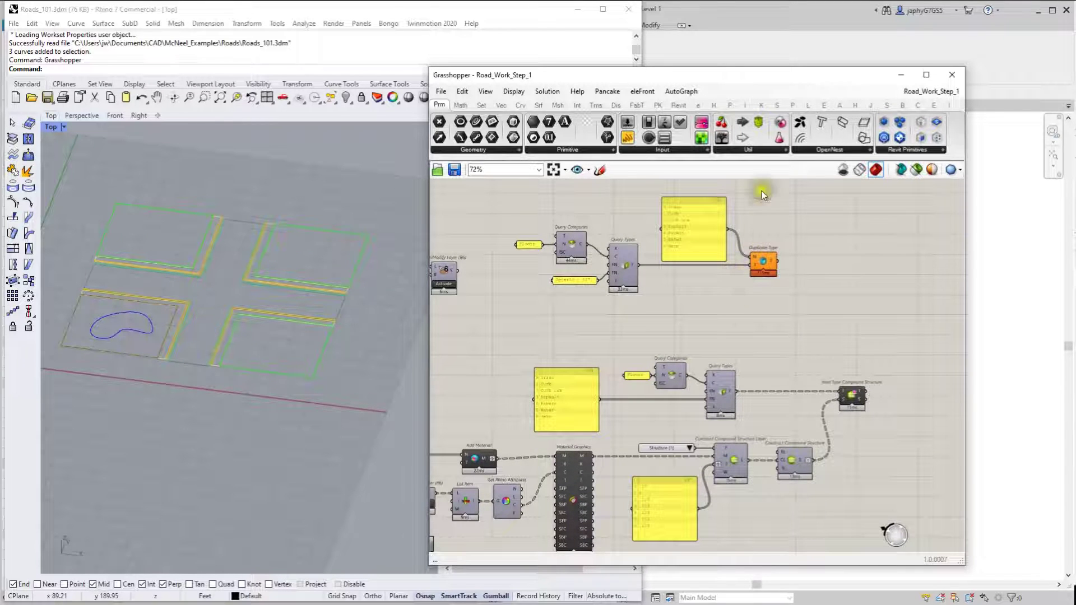
pyautogui.moveTo(777, 77); pyautogui.dragTo(698, 84)
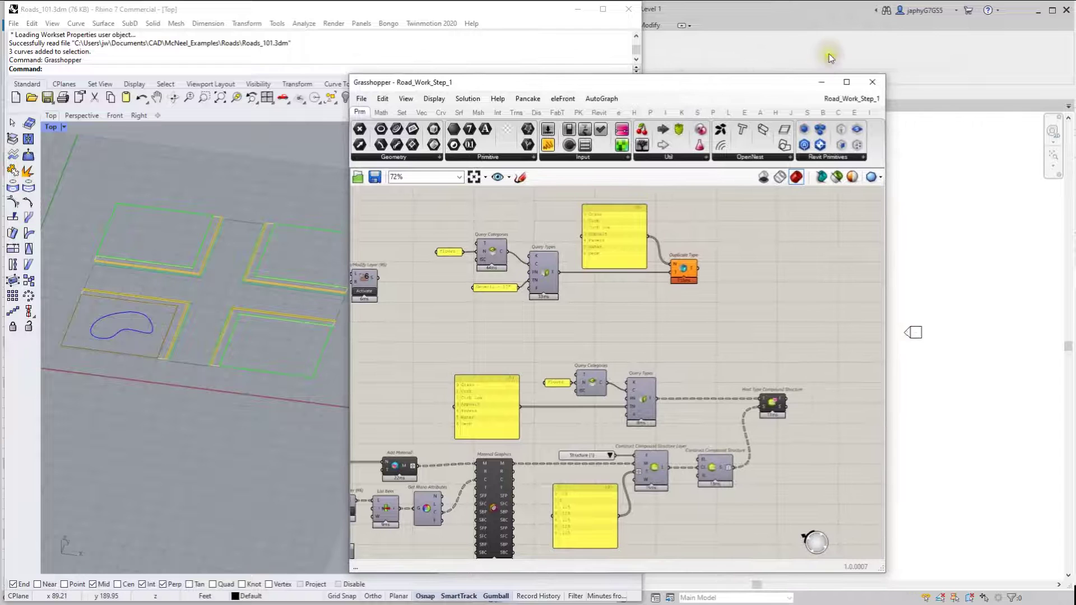
pyautogui.moveTo(748, 289); pyautogui.dragTo(747, 312, button='right')
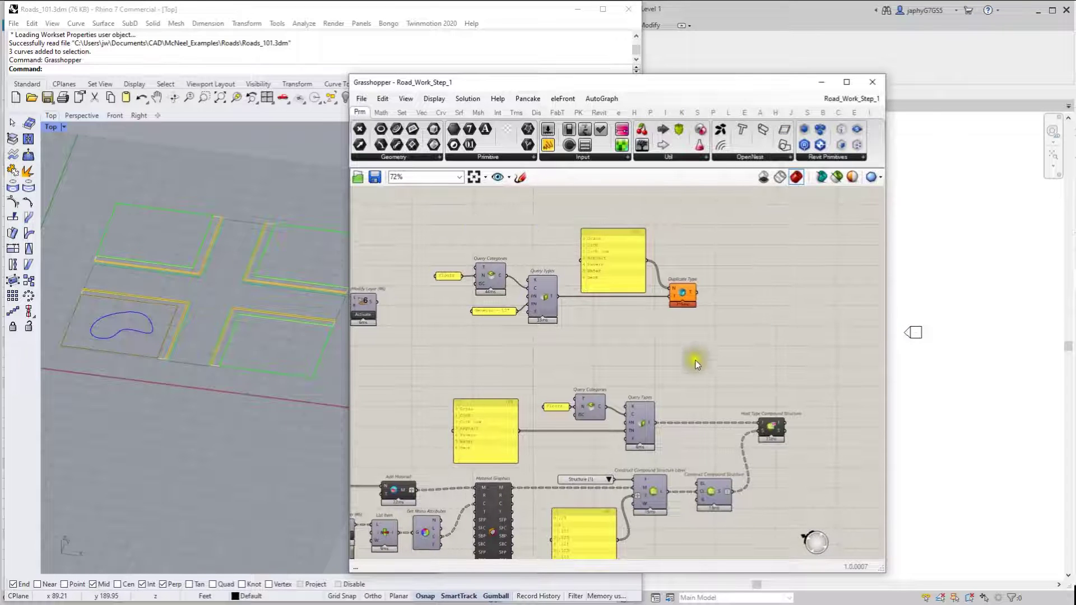
pyautogui.moveTo(694, 358); pyautogui.dragTo(735, 329, button='right')
pyautogui.scroll(2, 692, 291)
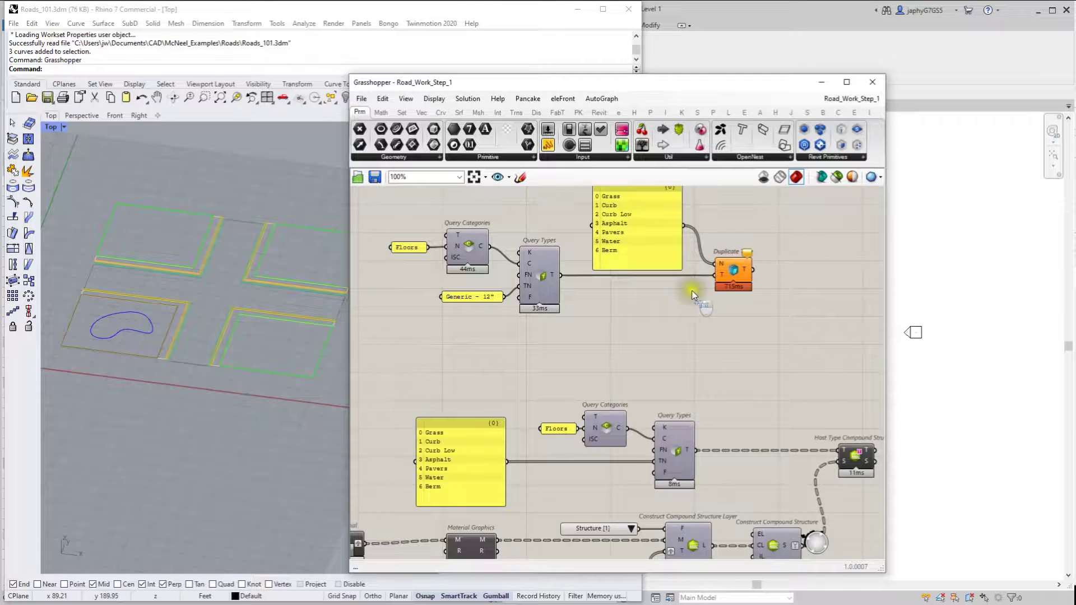
pyautogui.moveTo(691, 291); pyautogui.dragTo(658, 361, button='right')
pyautogui.scroll(-2, 679, 349)
pyautogui.moveTo(586, 357); pyautogui.dragTo(510, 351, button='right')
pyautogui.scroll(2, 587, 310)
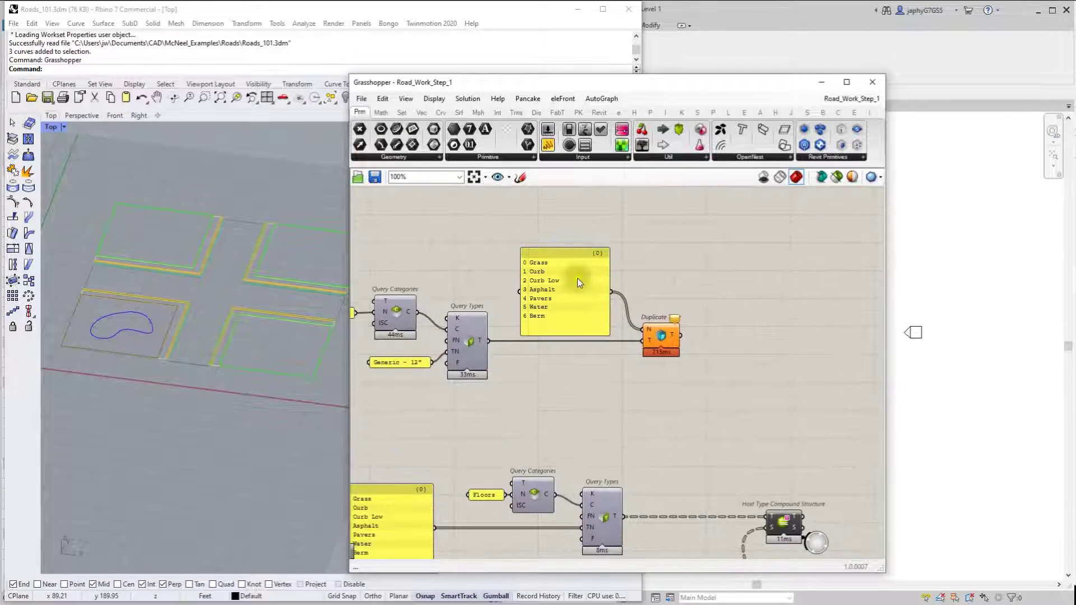
# Move the Grasshopper window clear of Rhino's layer list and inspect the output types of the Duplicate Type component
pyautogui.moveTo(640, 82); pyautogui.dragTo(858, 59)
pyautogui.moveTo(749, 303); pyautogui.dragTo(828, 320, button='right')
pyautogui.scroll(1, 720, 364)
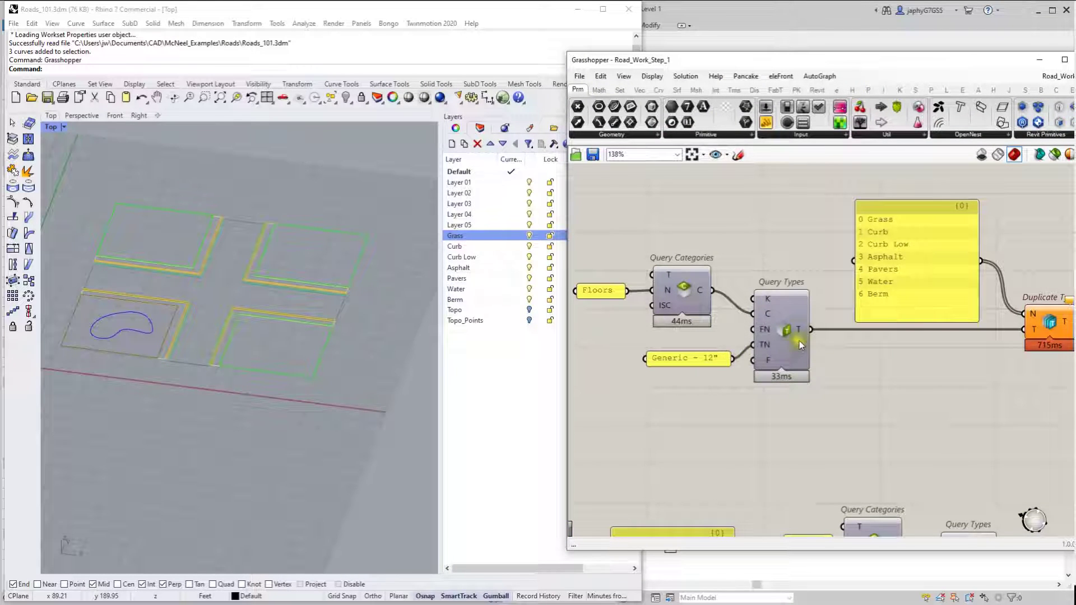
pyautogui.moveTo(1041, 316); pyautogui.dragTo(931, 328, button='right')
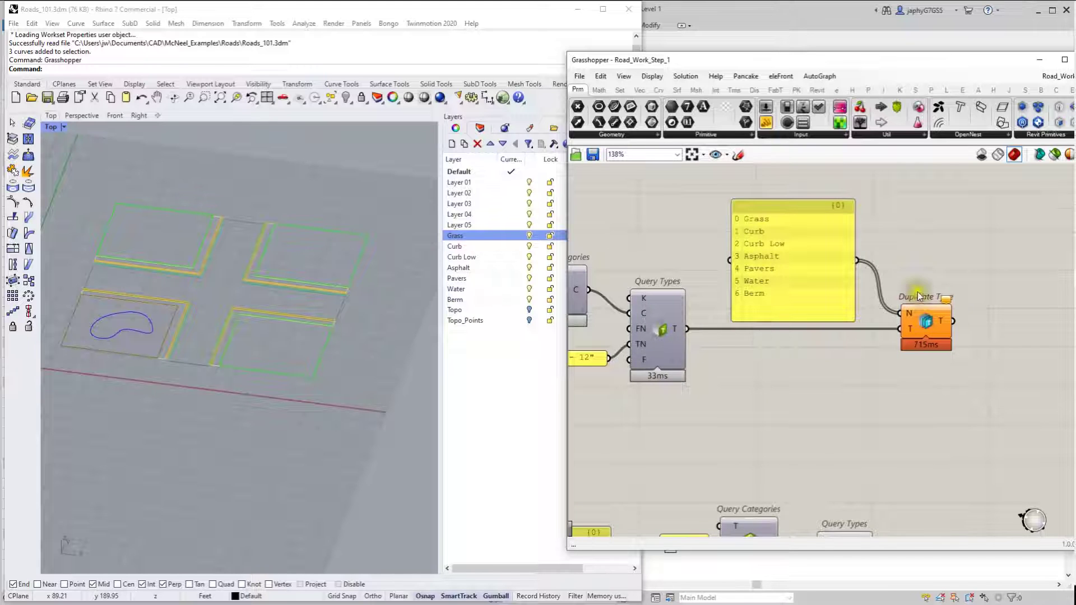
pyautogui.scroll(1, 964, 332)
pyautogui.moveTo(954, 335)
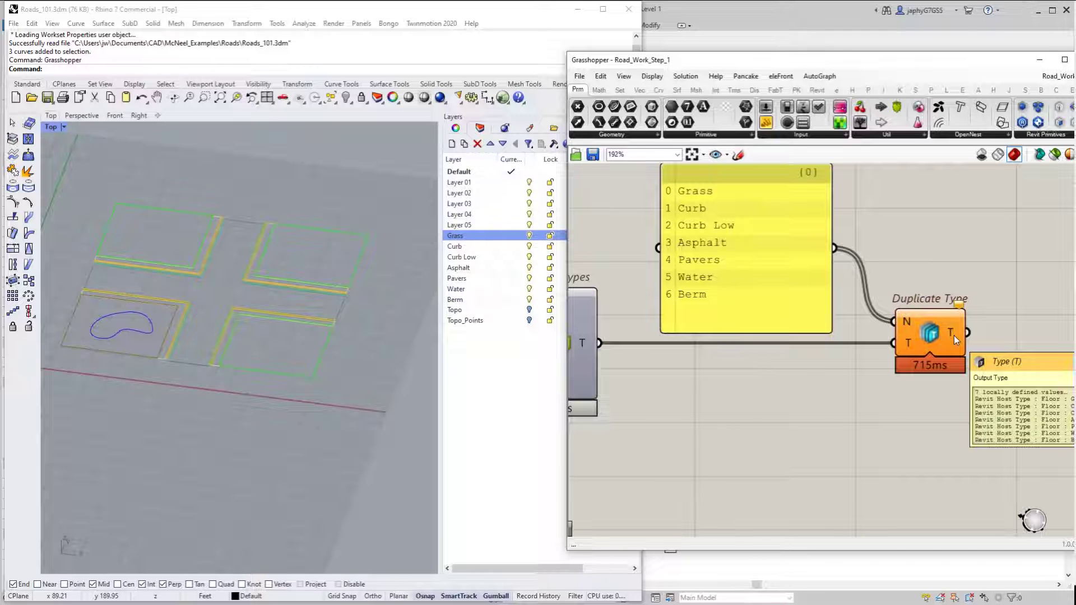
# Examine the compound structure and material components for the floor types, including the Name input of Add Material
pyautogui.scroll(-1, 953, 335)
pyautogui.scroll(-1, 826, 395)
pyautogui.moveTo(827, 394); pyautogui.dragTo(879, 312, button='right')
pyautogui.moveTo(794, 344)
pyautogui.mouseDown(button='right')
pyautogui.moveTo(738, 308)
pyautogui.moveTo(783, 308)
pyautogui.moveTo(786, 338)
pyautogui.moveTo(811, 344)
pyautogui.mouseUp(button='right')
pyautogui.scroll(-1, 738, 309)
pyautogui.scroll(1, 788, 362)
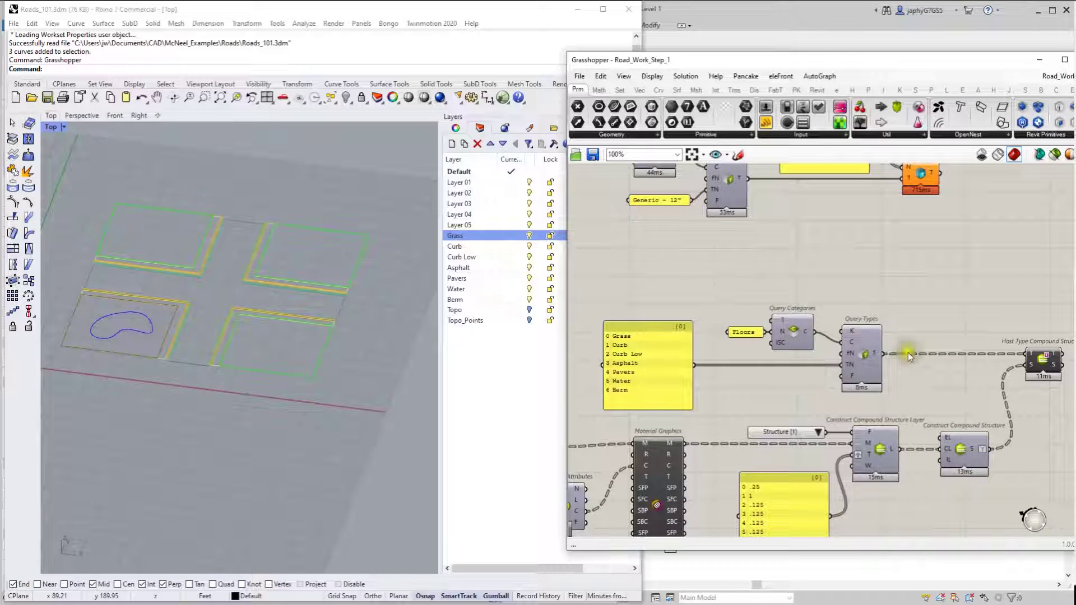
pyautogui.scroll(-1, 877, 356)
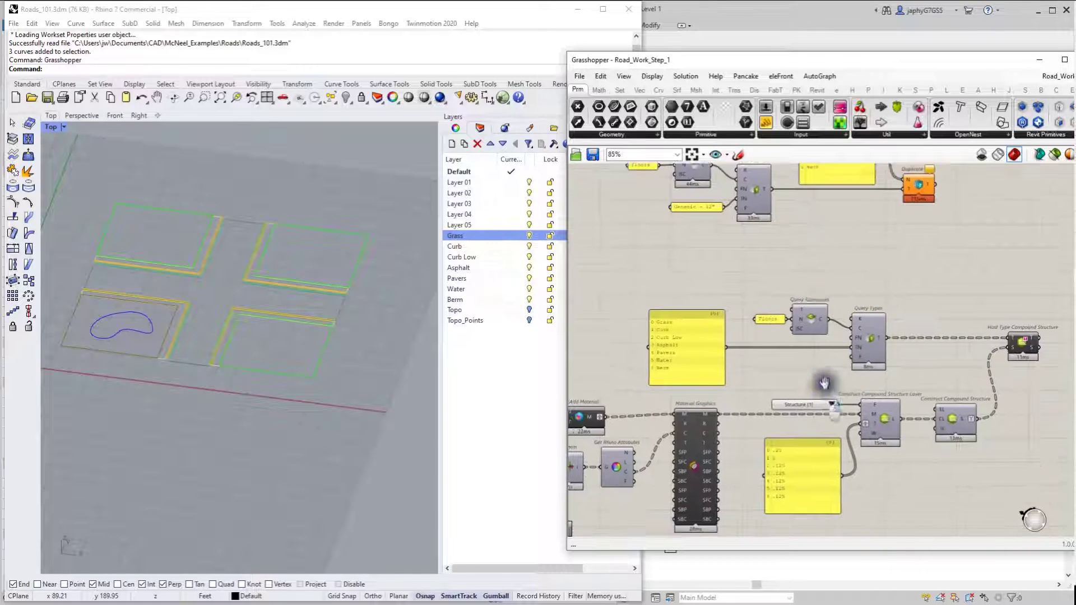
pyautogui.moveTo(824, 382); pyautogui.dragTo(1011, 334, button='right')
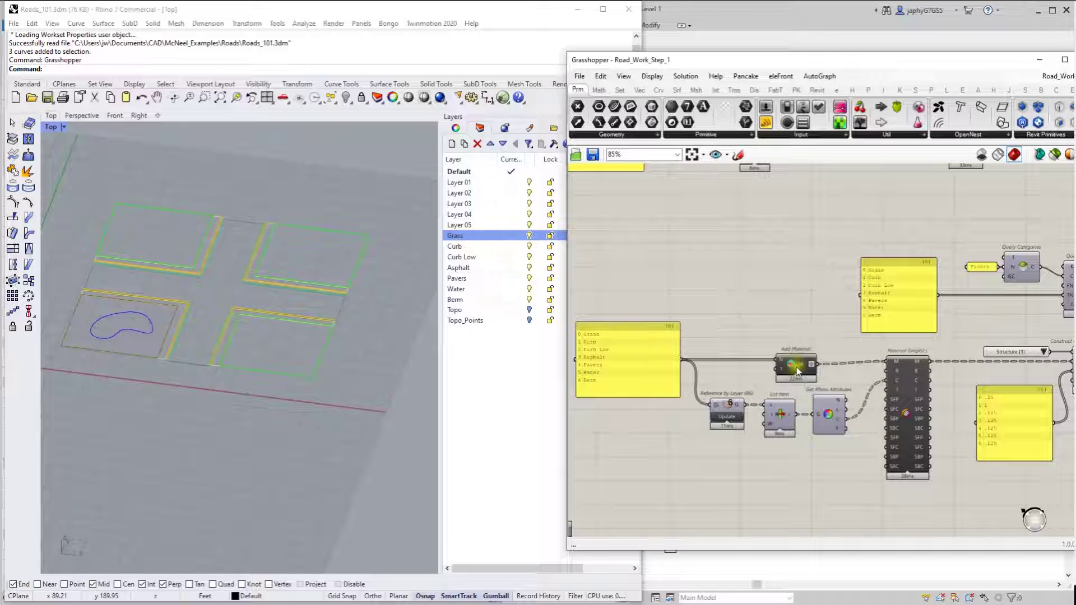
pyautogui.scroll(2, 785, 362)
pyautogui.moveTo(776, 362)
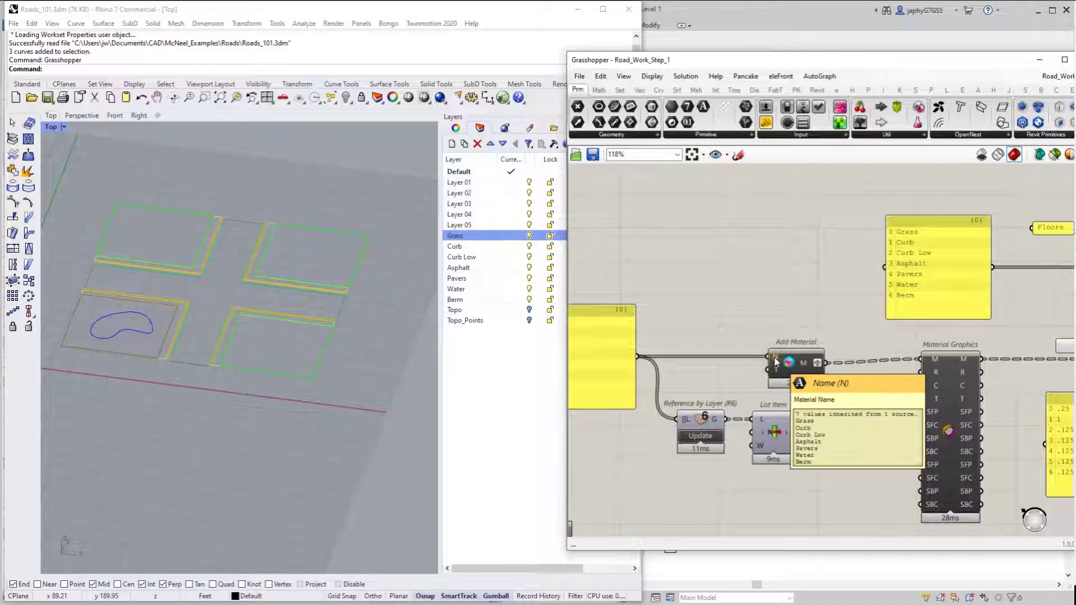
# Examine the components that take Rhino layer colours into the material graphics and assign materials and thicknesses to the compound structure layers
pyautogui.moveTo(630, 348); pyautogui.dragTo(708, 335, button='right')
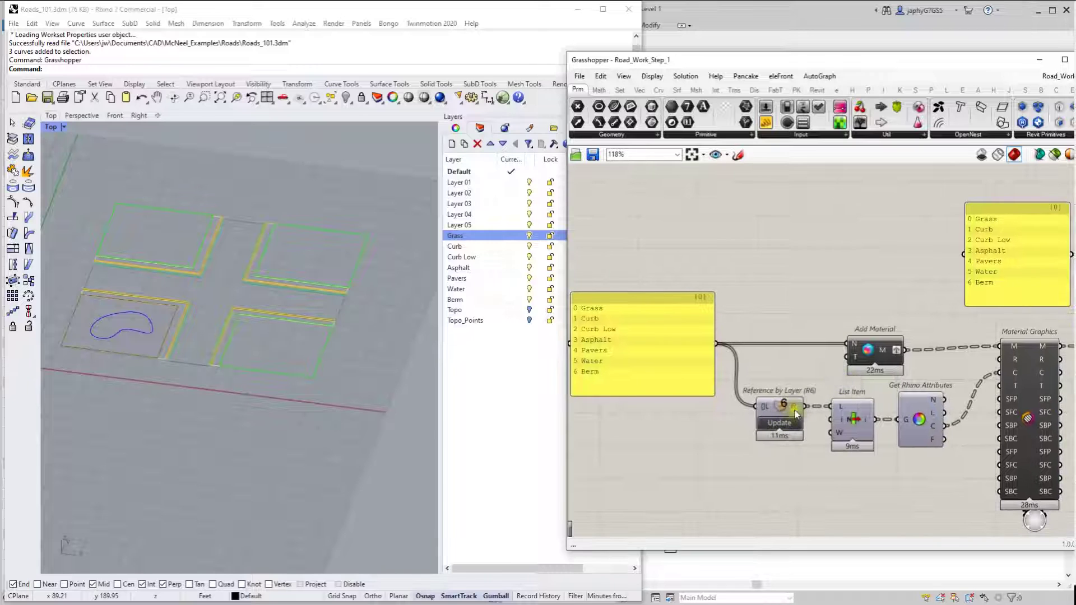
pyautogui.moveTo(796, 412)
pyautogui.moveTo(870, 422)
pyautogui.moveTo(1034, 401); pyautogui.dragTo(922, 418, button='right')
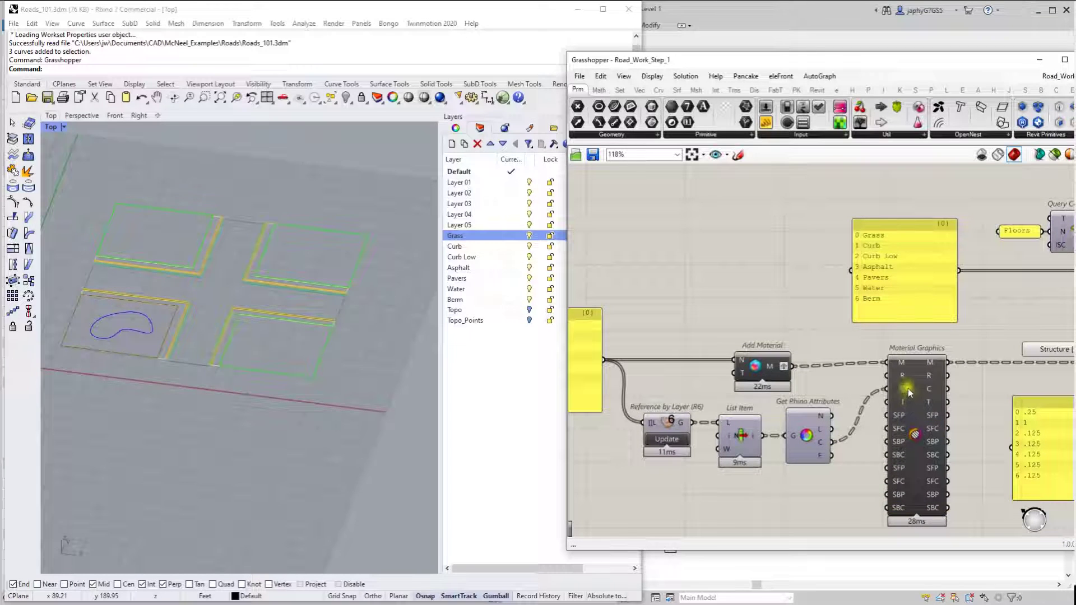
pyautogui.moveTo(969, 391); pyautogui.dragTo(790, 391, button='right')
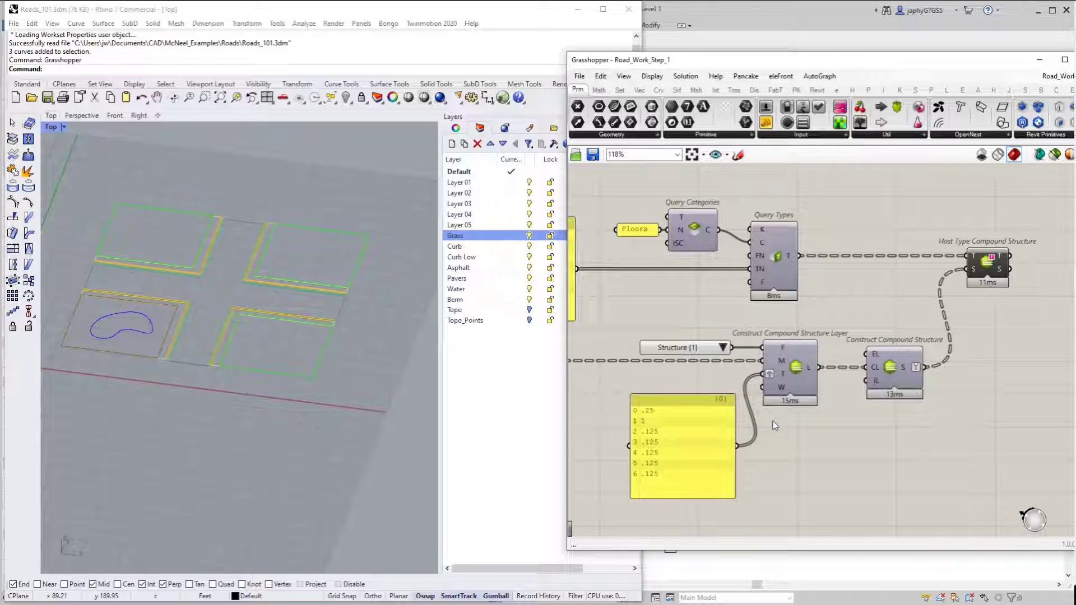
pyautogui.moveTo(773, 414); pyautogui.dragTo(779, 429, button='right')
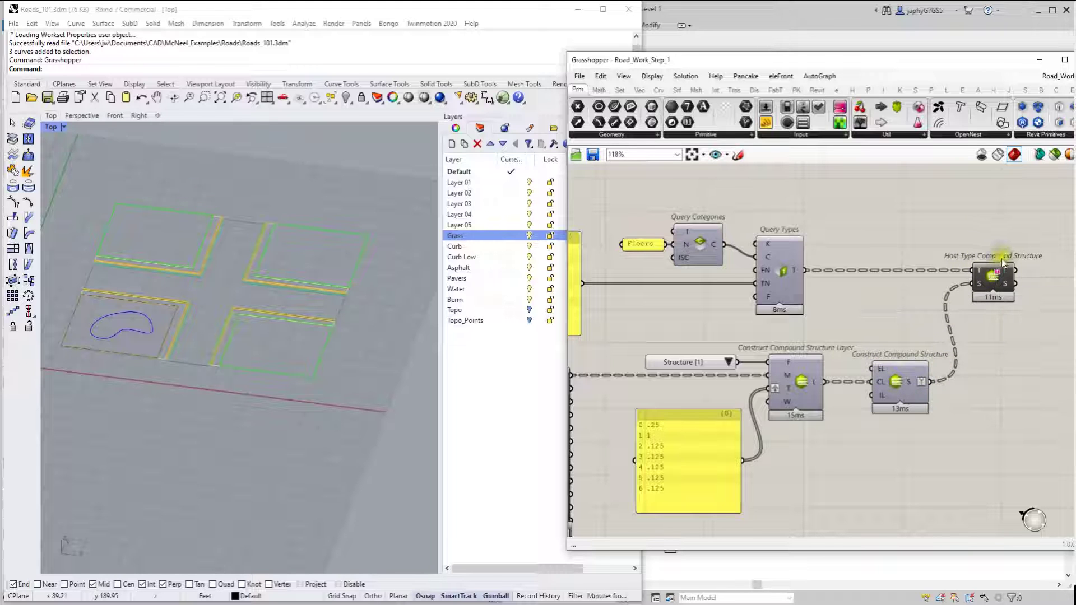
# Switch to Revit, expand the Floor family's types in the project browser, and open the type properties of Curb Low
pyautogui.click(579, 10)
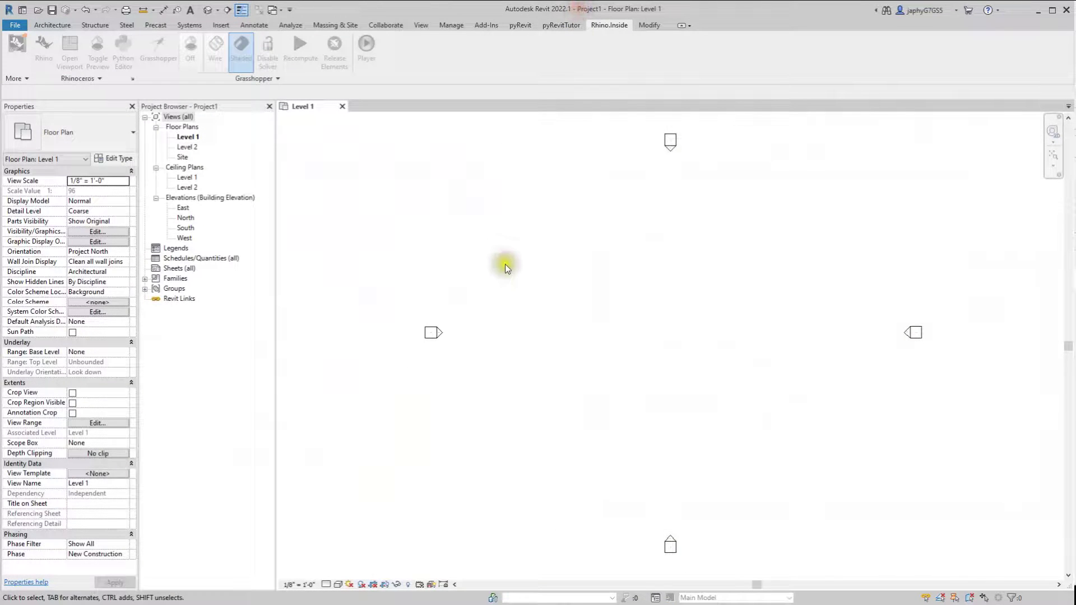
pyautogui.click(145, 279)
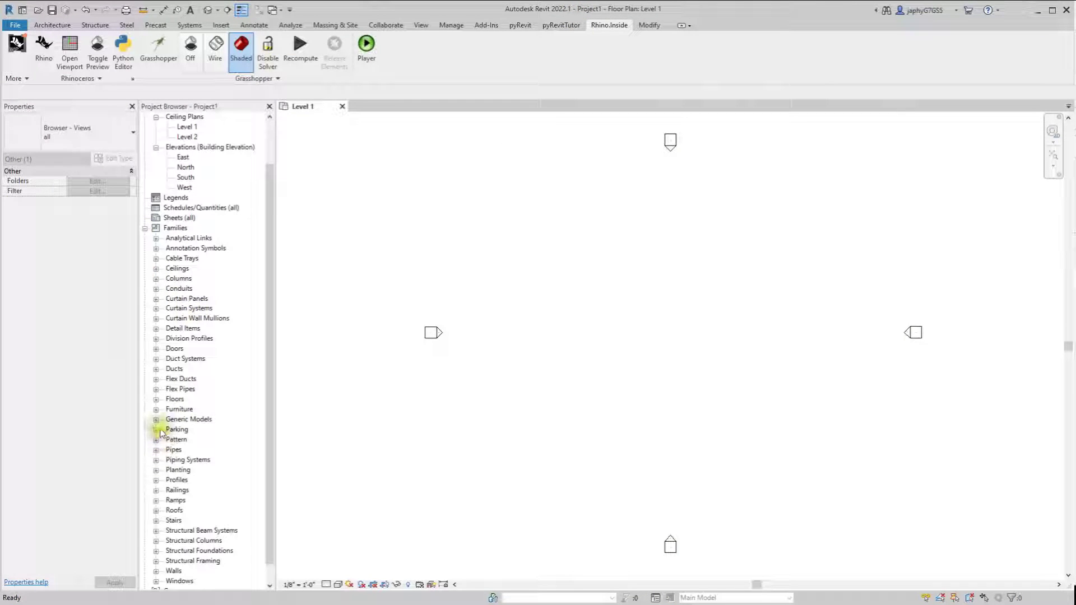
pyautogui.click(156, 399)
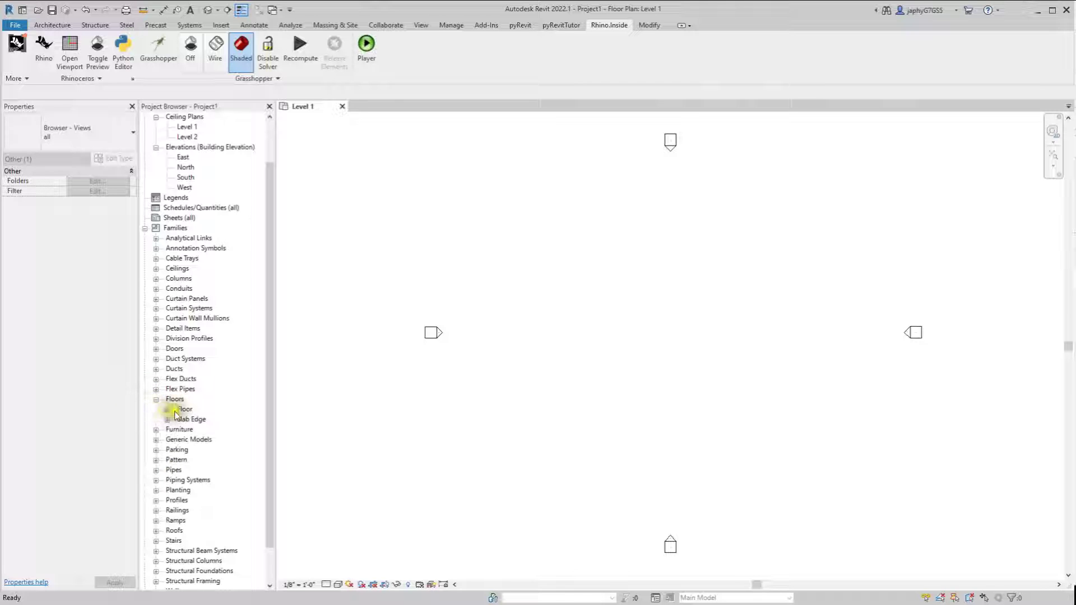
pyautogui.click(166, 411)
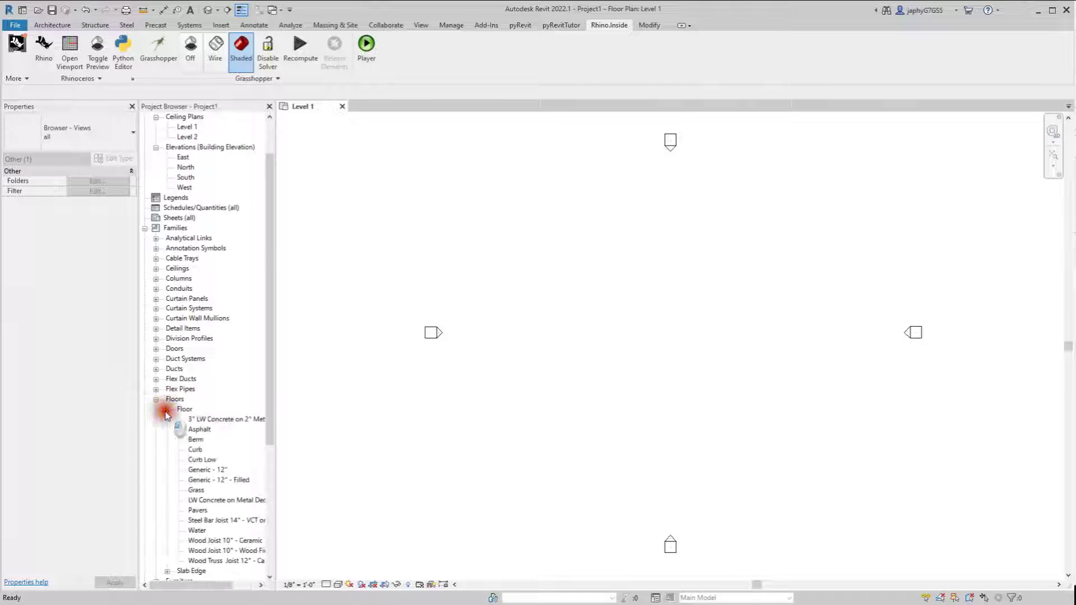
pyautogui.doubleClick(196, 460)
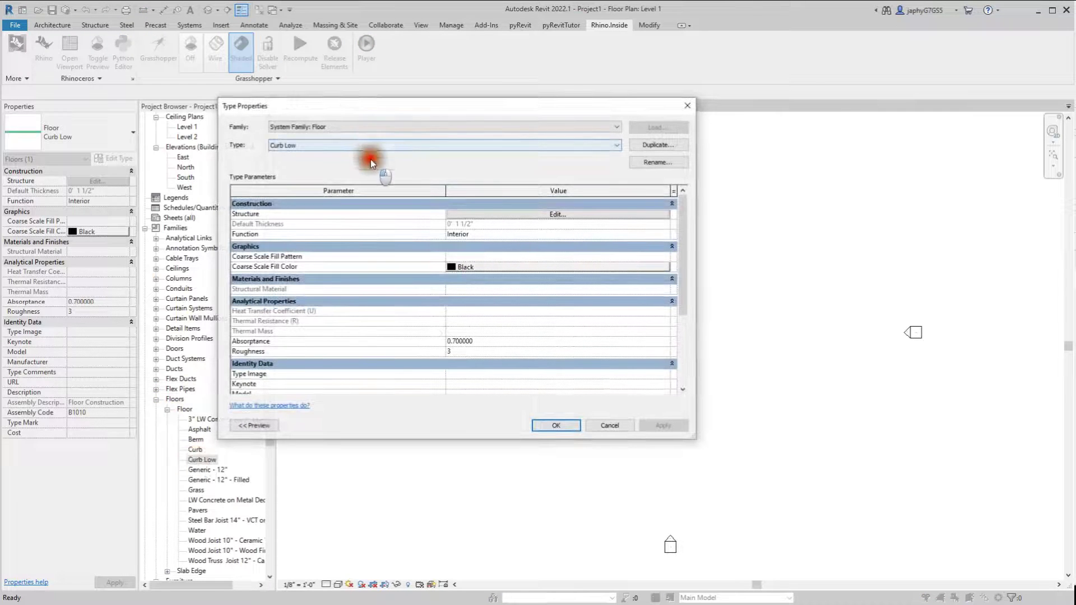
pyautogui.click(314, 128)
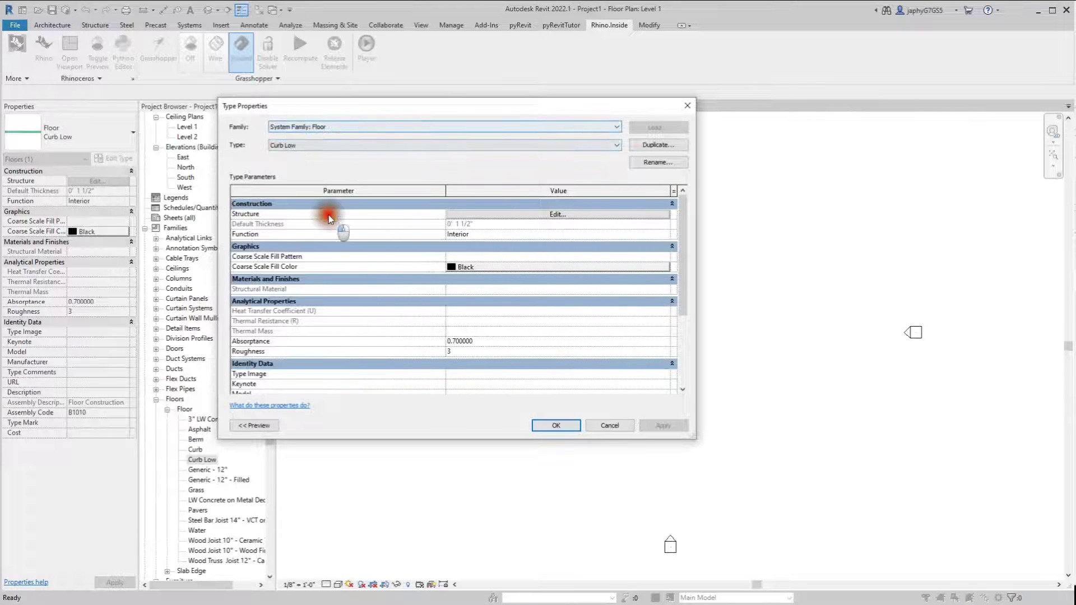
pyautogui.click(497, 229)
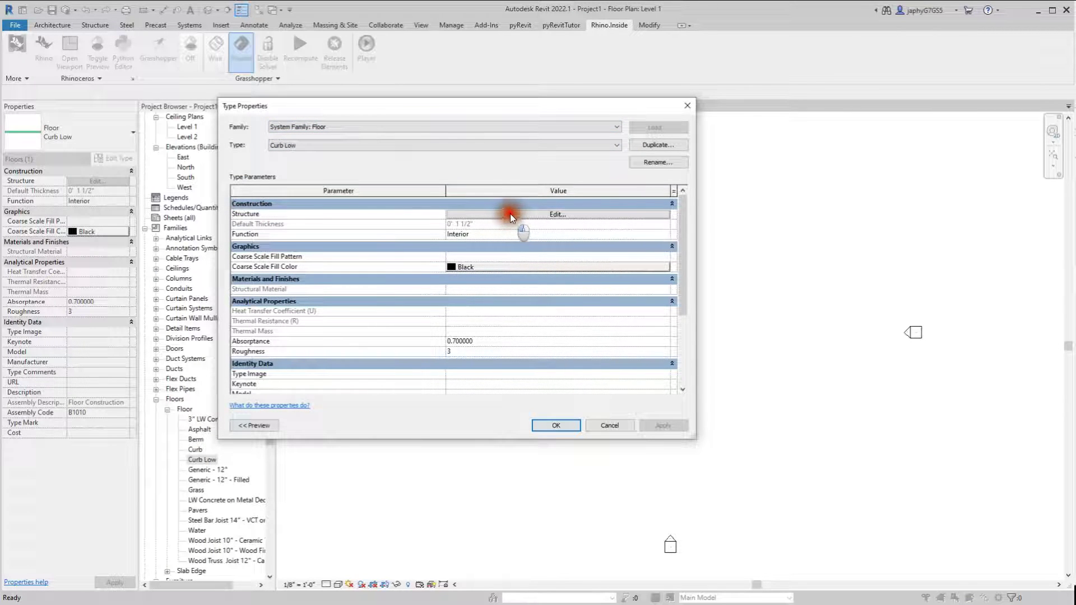
# Inspect the Curb Low floor type's structure and its layer material's graphics, and cancel out of all the dialogs
pyautogui.click(513, 214)
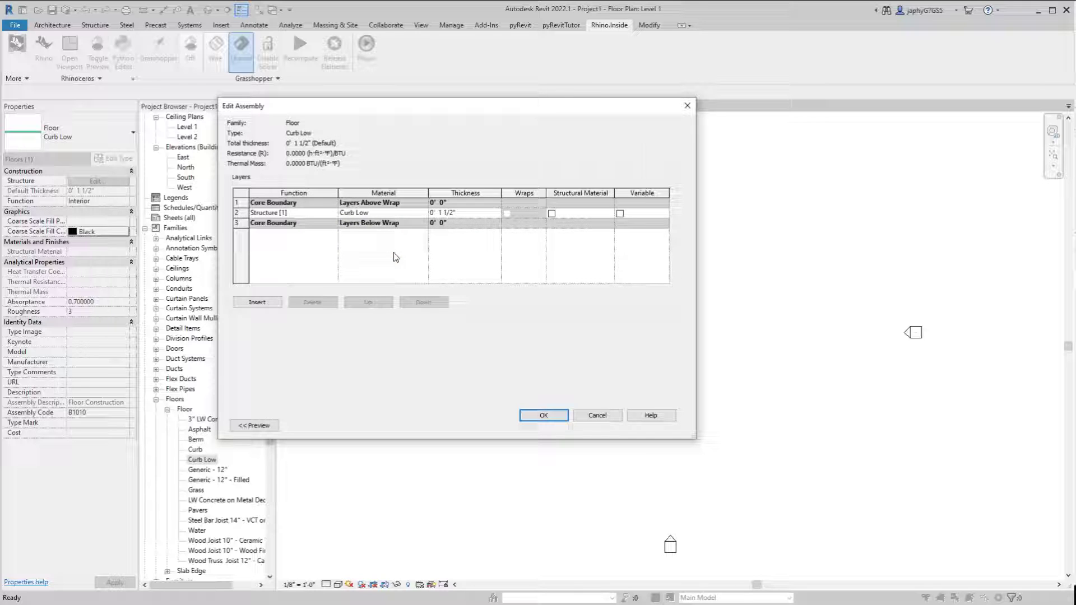
pyautogui.click(425, 212)
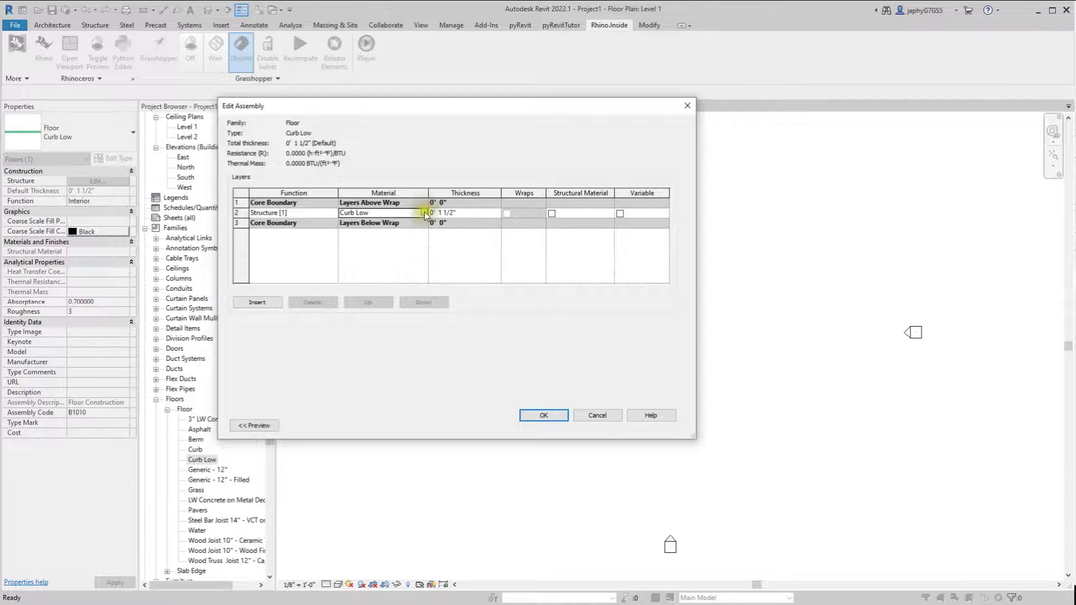
pyautogui.click(425, 213)
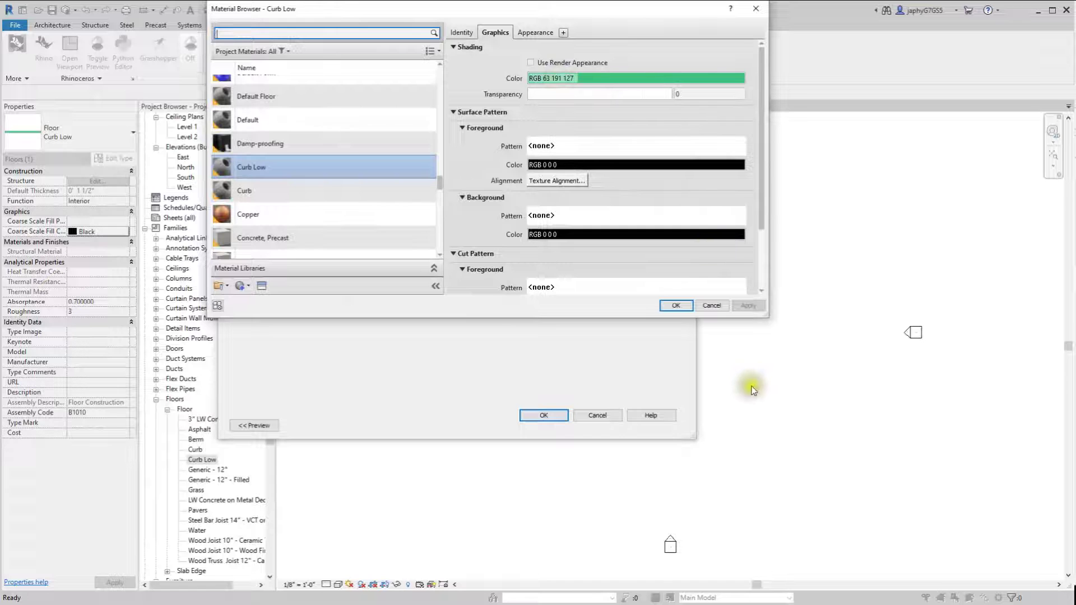
pyautogui.click(712, 307)
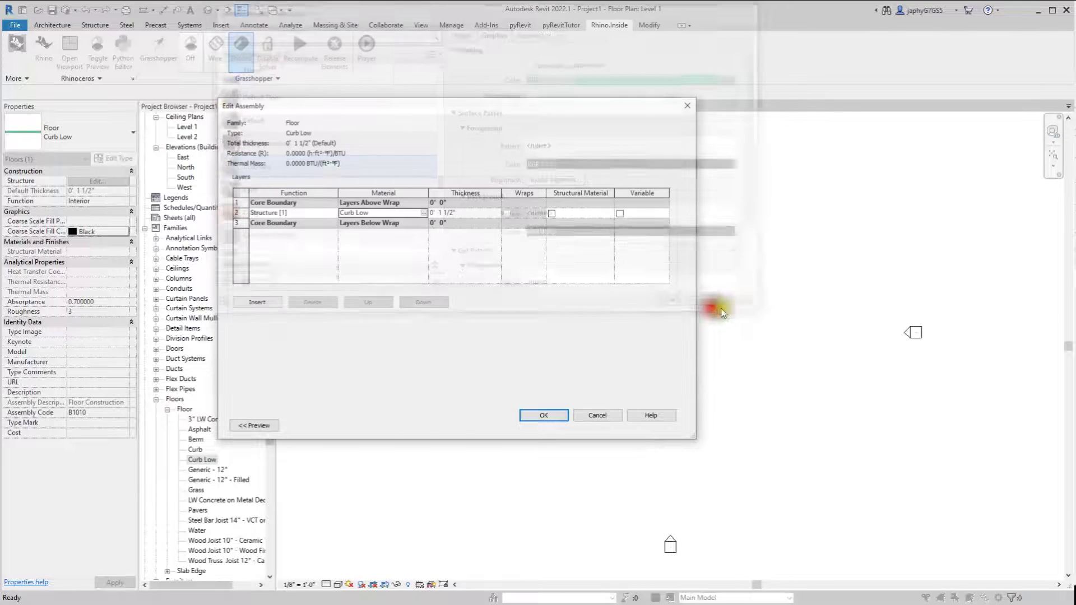
pyautogui.click(597, 416)
pyautogui.click(604, 425)
pyautogui.click(605, 425)
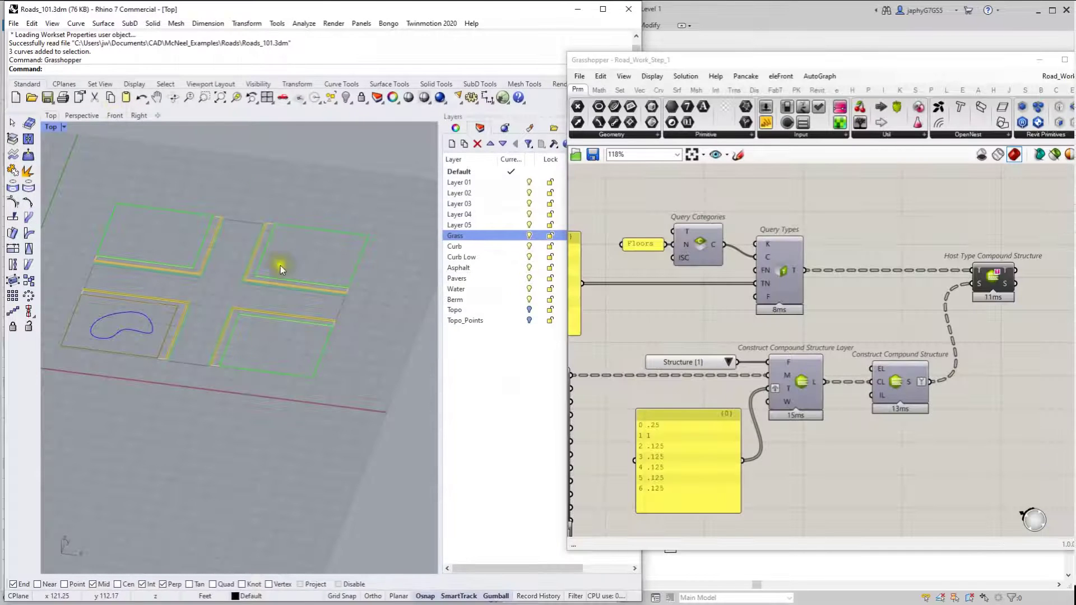
# Return to Rhino and Grasshopper and review the components between Material Graphics and Construct Compound Structure
pyautogui.moveTo(280, 265)
pyautogui.mouseDown(button='right')
pyautogui.moveTo(276, 251)
pyautogui.moveTo(284, 258)
pyautogui.mouseUp(button='right')
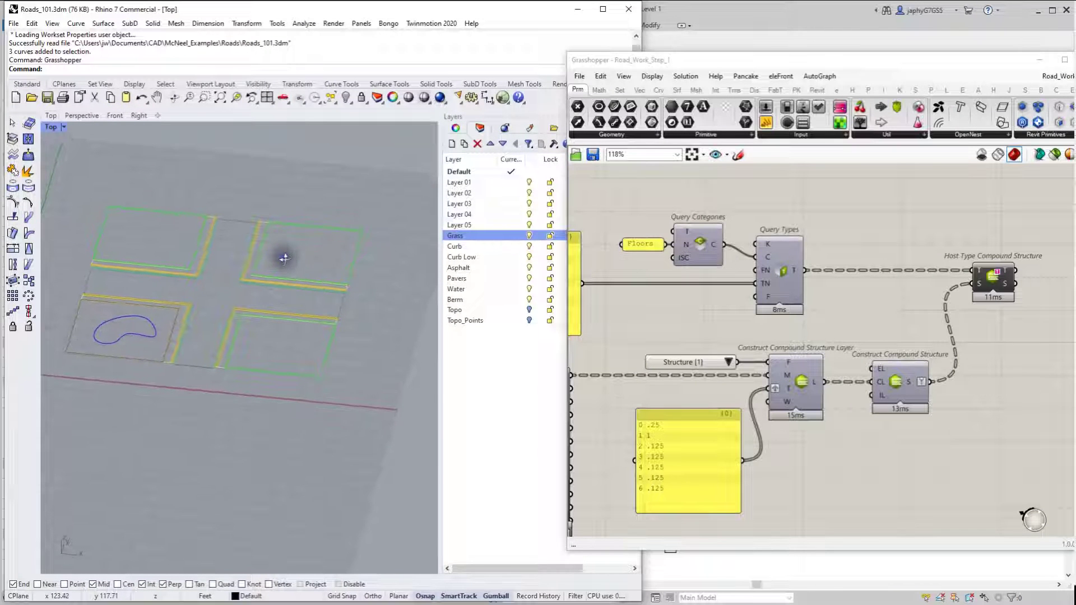
pyautogui.scroll(-2, 706, 313)
pyautogui.moveTo(676, 317); pyautogui.dragTo(802, 338, button='right')
pyautogui.moveTo(915, 392); pyautogui.dragTo(904, 395, button='right')
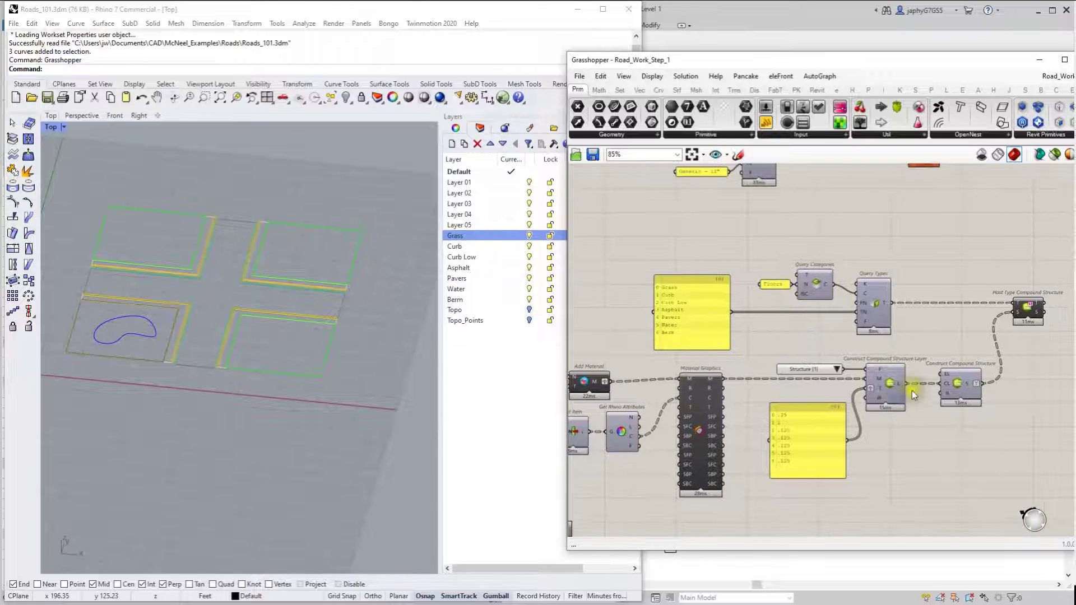
pyautogui.scroll(1, 825, 444)
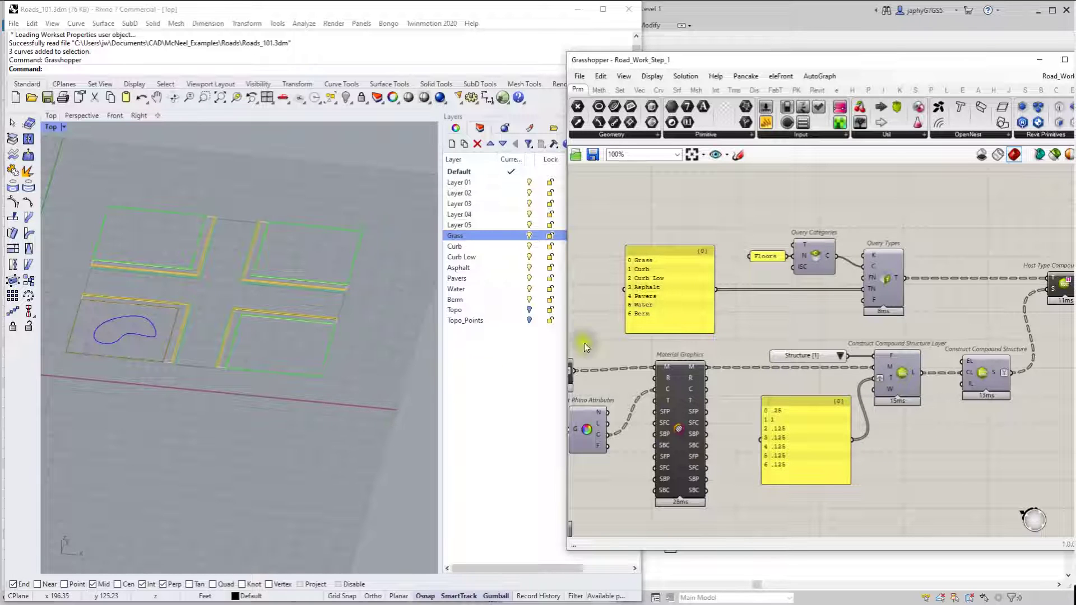
# Examine the closed curb curve at the end of the road beside the water area by selecting it, and clear the selection
pyautogui.moveTo(144, 432); pyautogui.dragTo(95, 414, button='right')
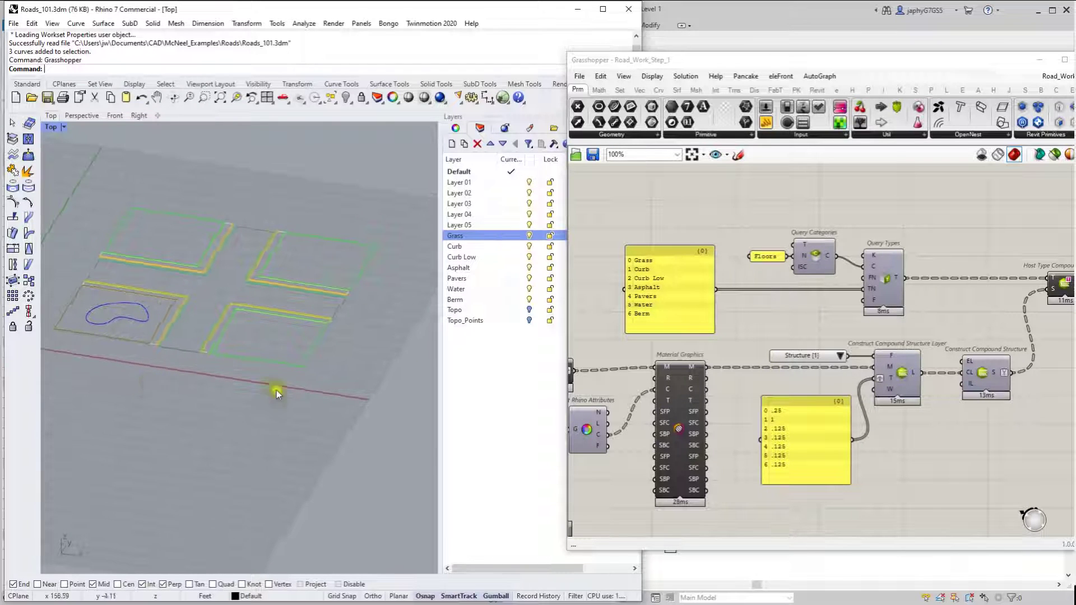
pyautogui.scroll(8, 277, 390)
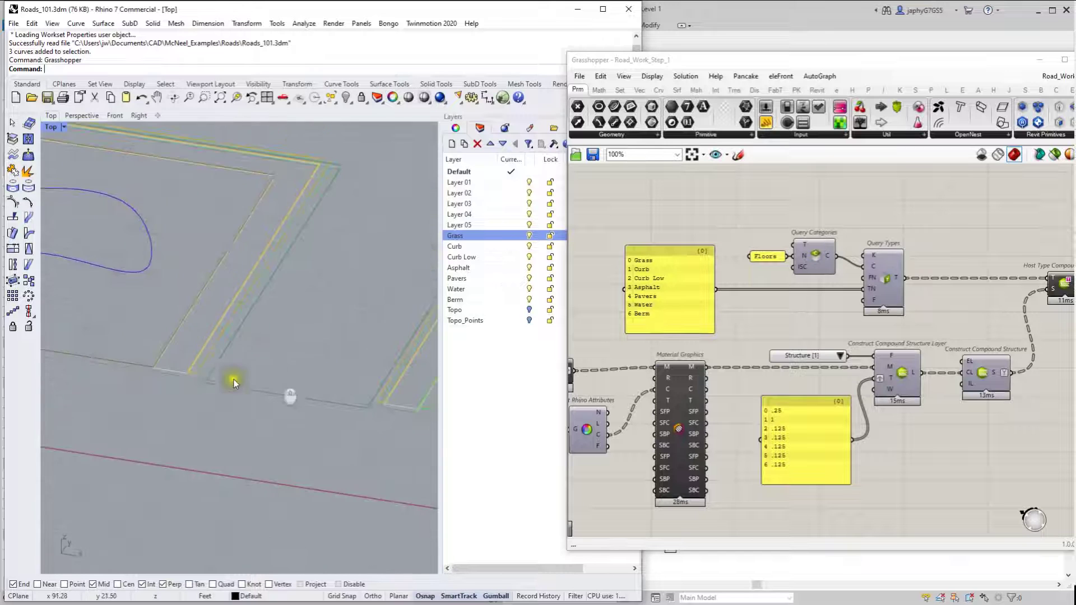
pyautogui.moveTo(234, 379); pyautogui.dragTo(204, 365, button='right')
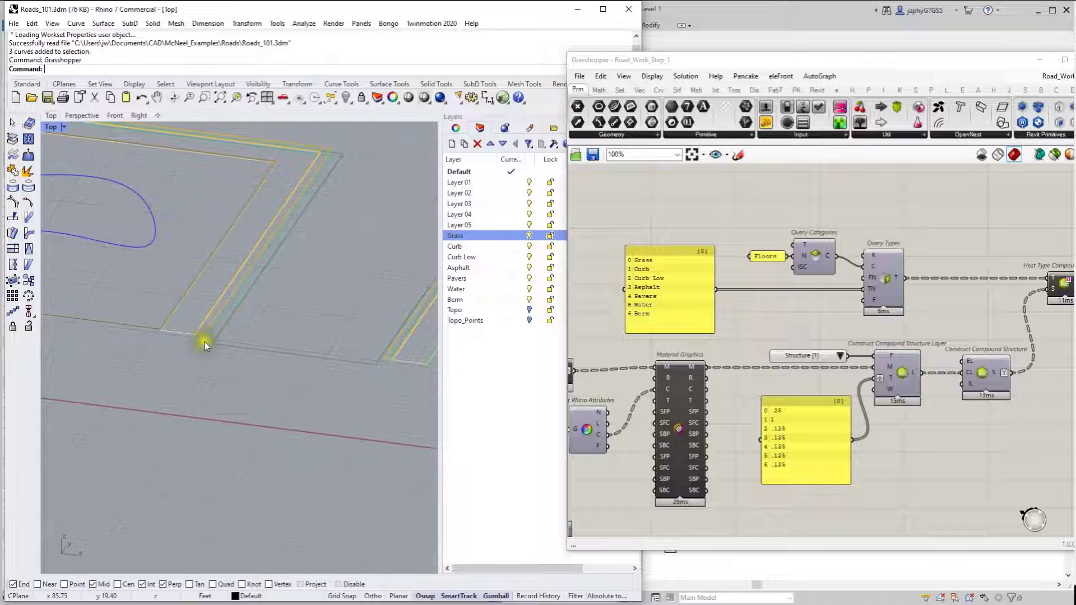
pyautogui.scroll(3, 204, 341)
pyautogui.click(205, 331)
pyautogui.scroll(2, 212, 339)
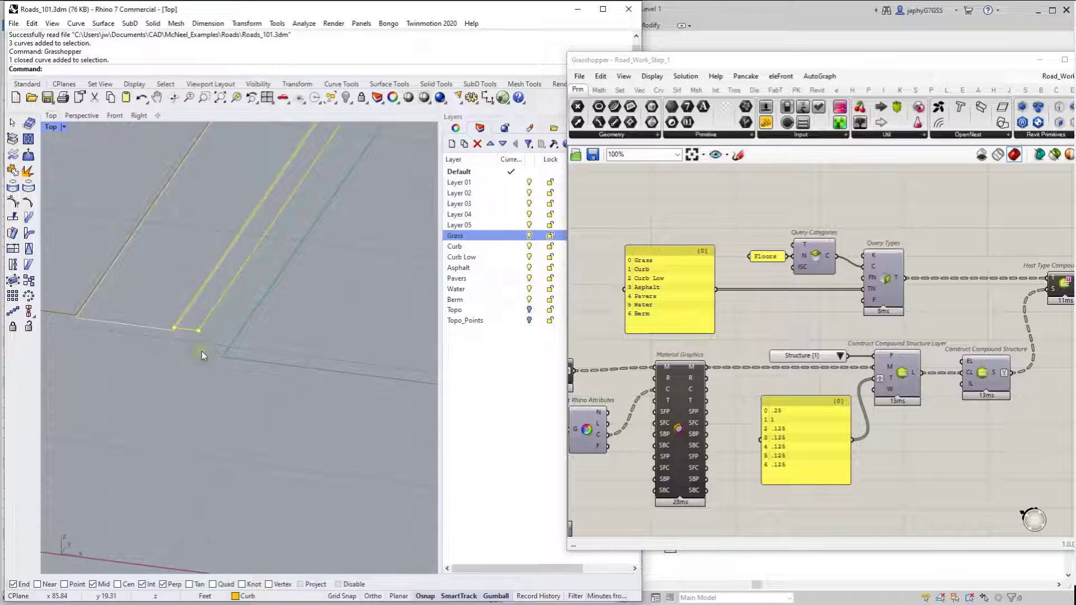
pyautogui.scroll(2, 202, 351)
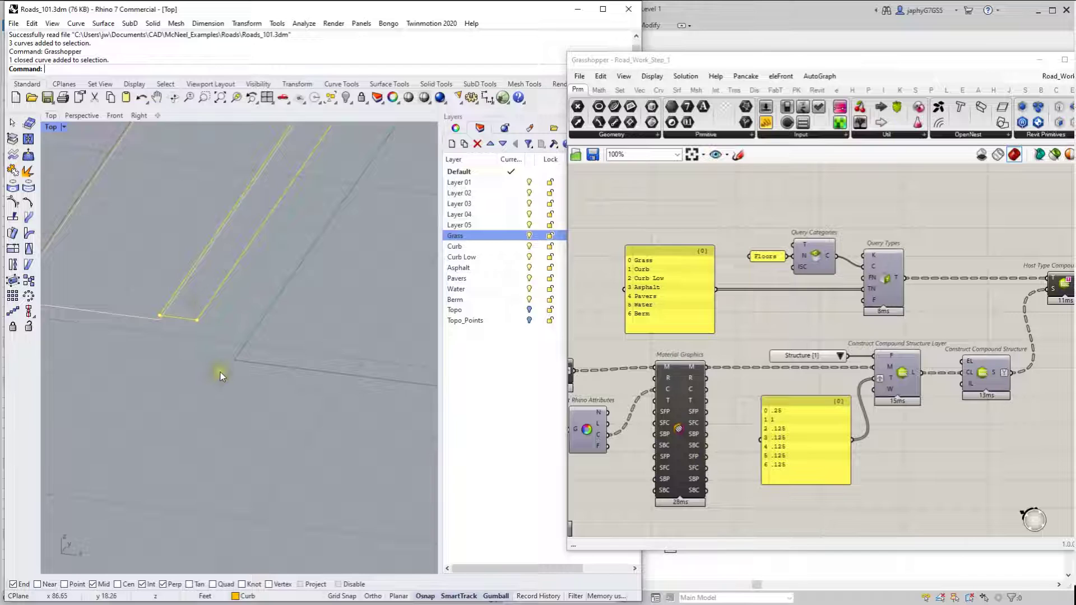
pyautogui.scroll(-2, 224, 371)
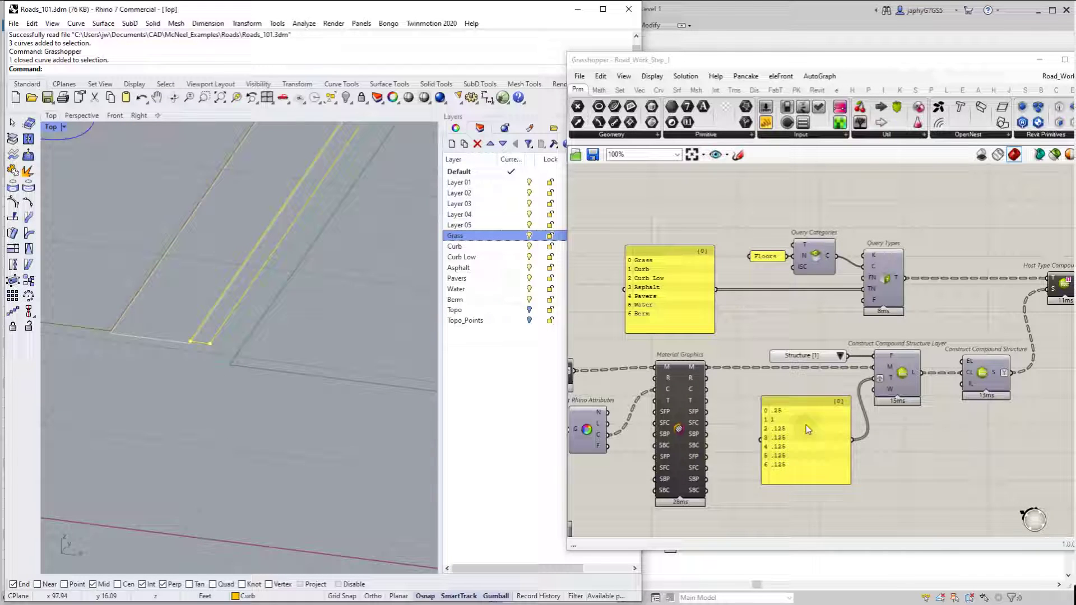
pyautogui.click(270, 381)
pyautogui.scroll(-4, 281, 377)
pyautogui.moveTo(282, 376)
pyautogui.mouseDown(button='right')
pyautogui.moveTo(288, 346)
pyautogui.moveTo(273, 362)
pyautogui.mouseUp(button='right')
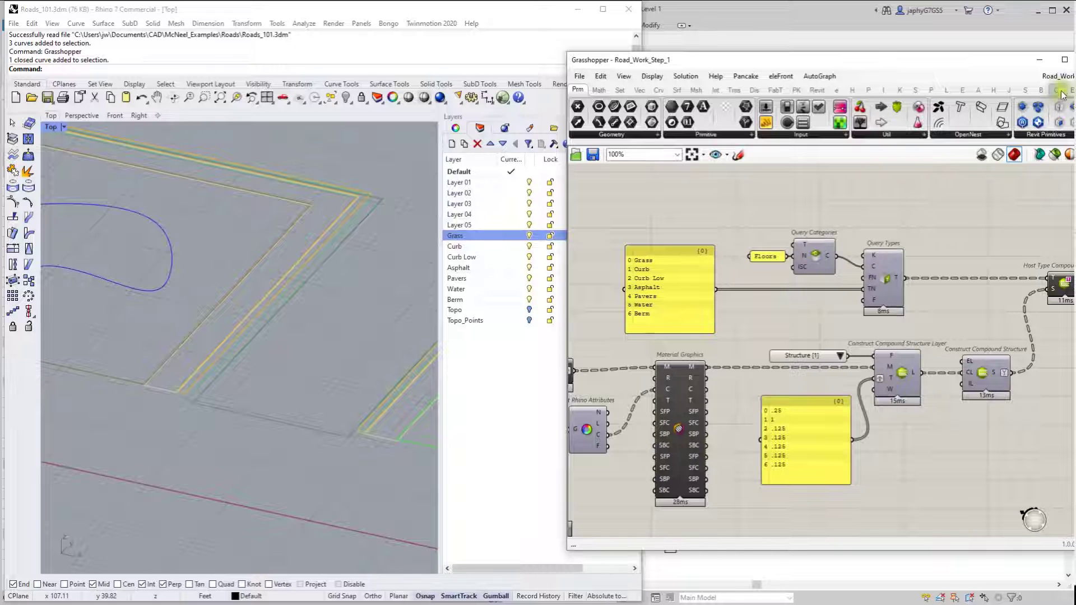
# Open the recent Grasshopper definition Road_Work_Step_2_add_Floors and bring its Add Floor and point-moving components into view
pyautogui.click(590, 76)
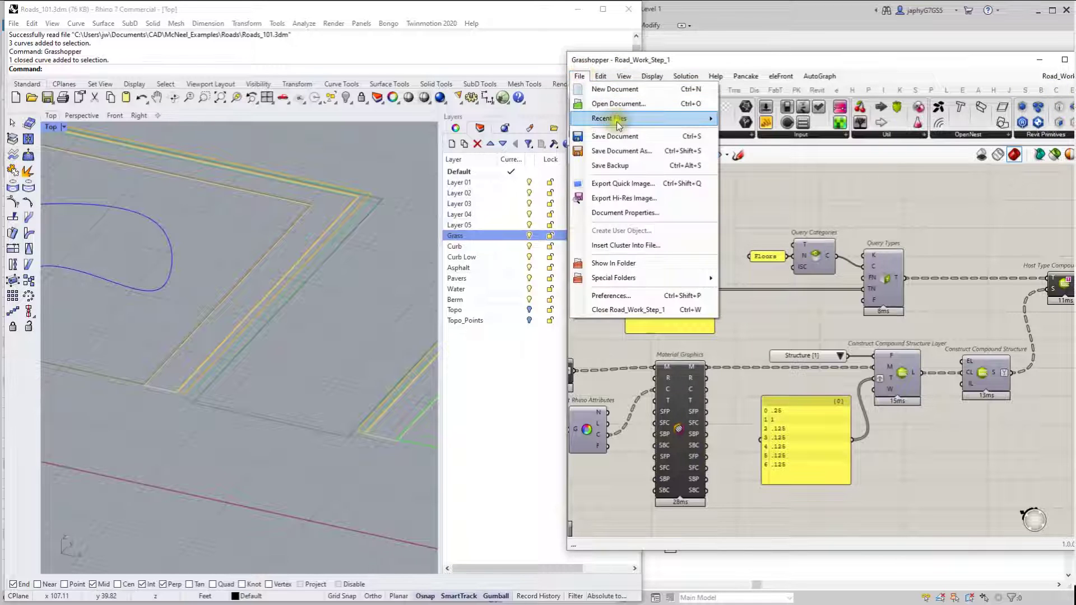
pyautogui.moveTo(627, 121)
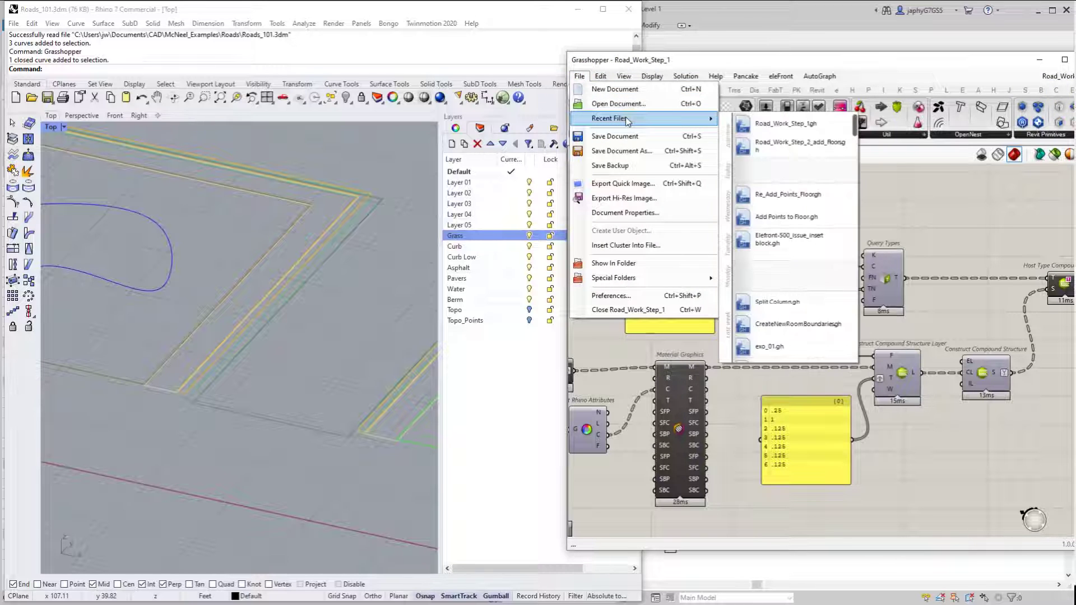
pyautogui.click(787, 145)
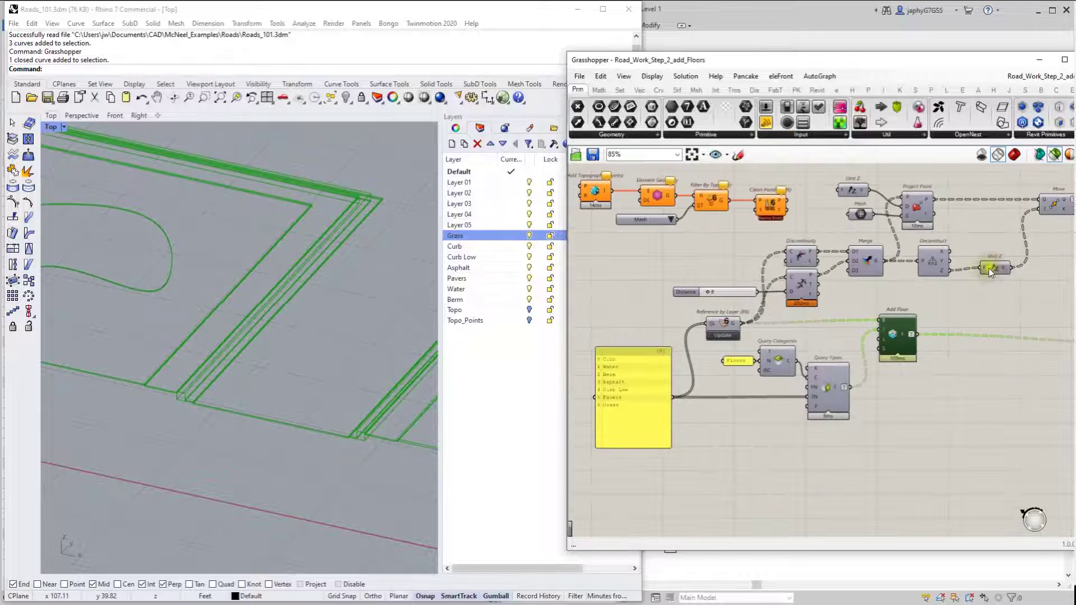
pyautogui.moveTo(831, 252); pyautogui.dragTo(679, 309, button='right')
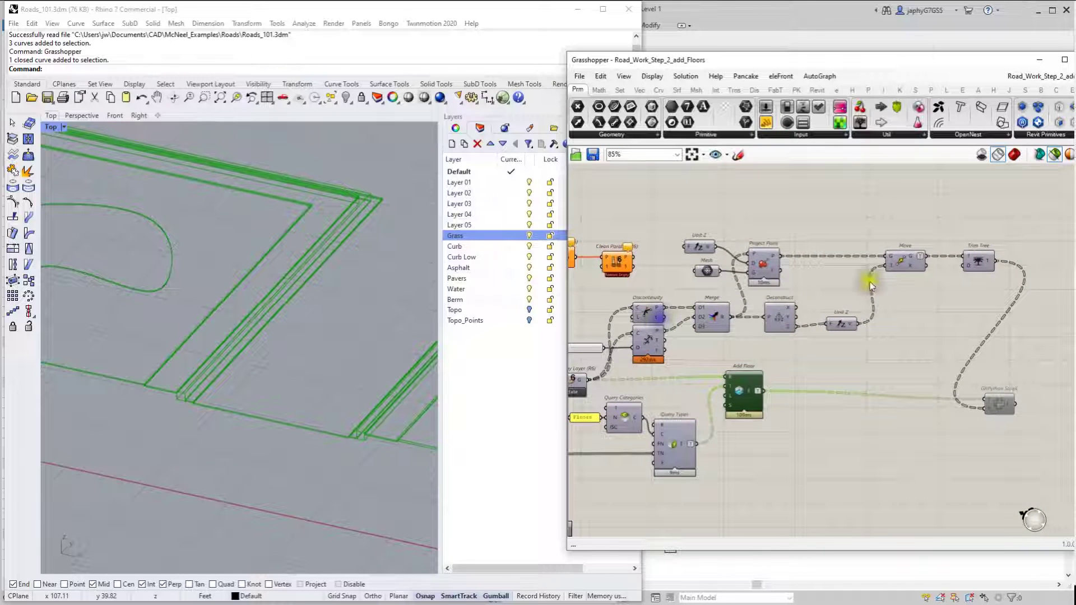
# Move the Grasshopper window over Rhino to uncover the new floors in Revit's Level 1 plan
pyautogui.moveTo(894, 65); pyautogui.dragTo(371, 91)
pyautogui.scroll(-3, 712, 345)
pyautogui.rightClick(844, 401)
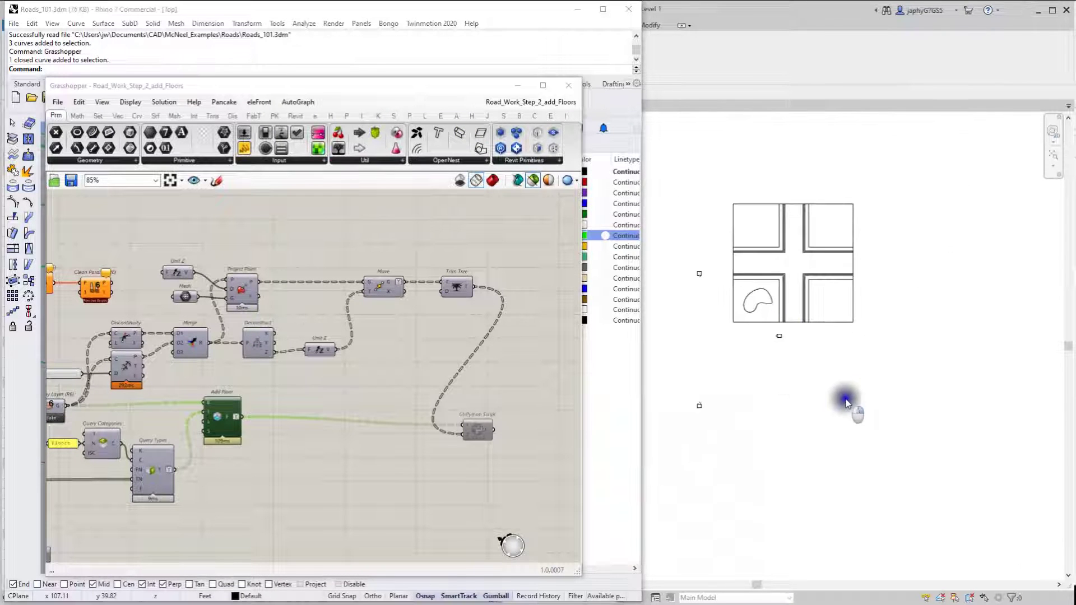
pyautogui.click(835, 352)
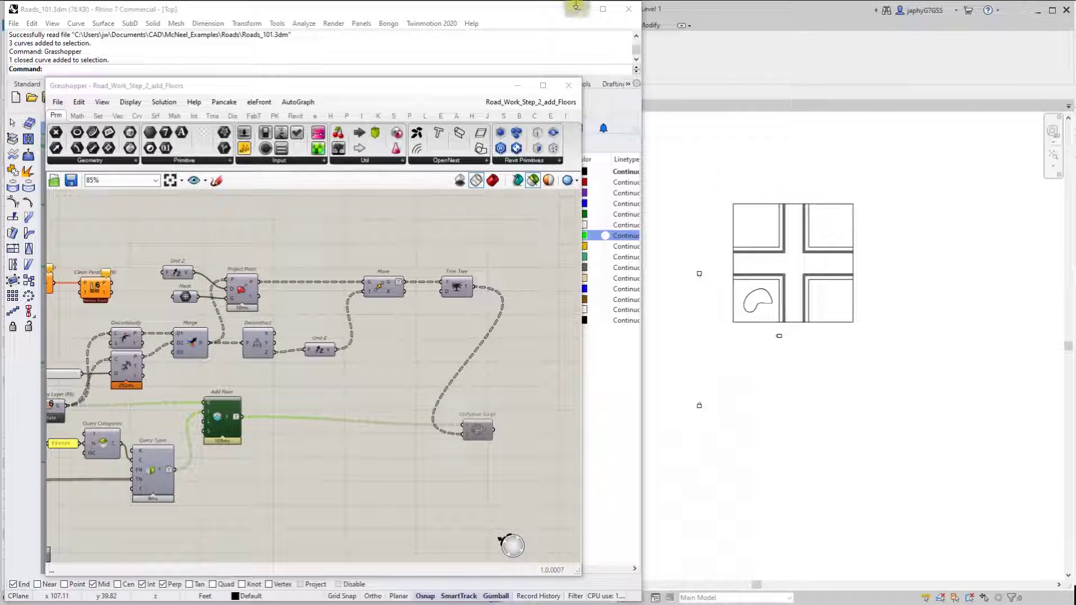
# Move the Rhino window down clear of Revit's upper tools and open Revit's default 3D view
pyautogui.click(540, 65)
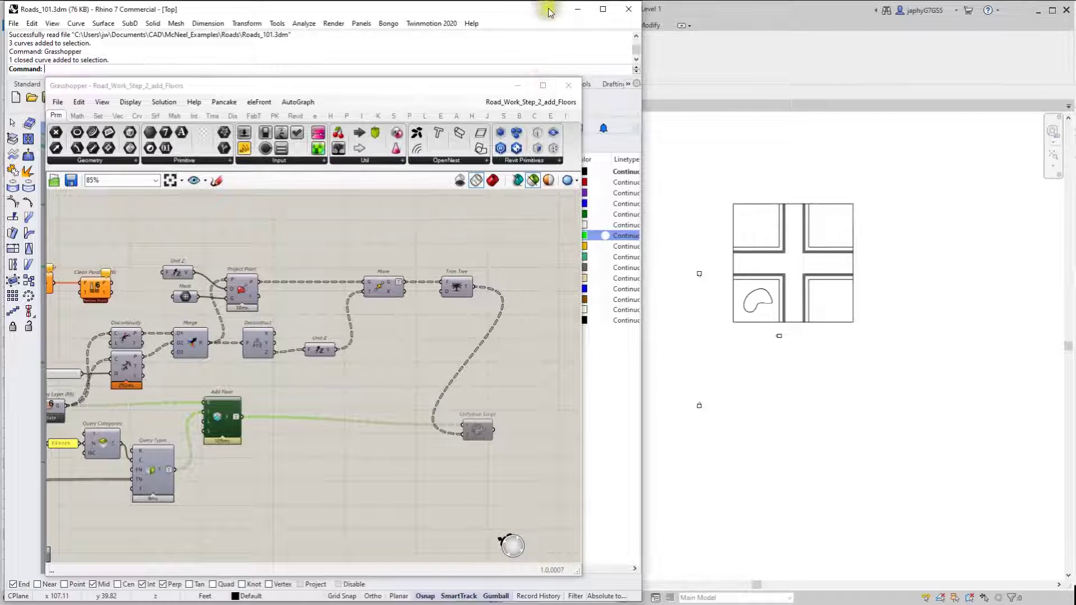
pyautogui.moveTo(549, 5); pyautogui.dragTo(550, 62)
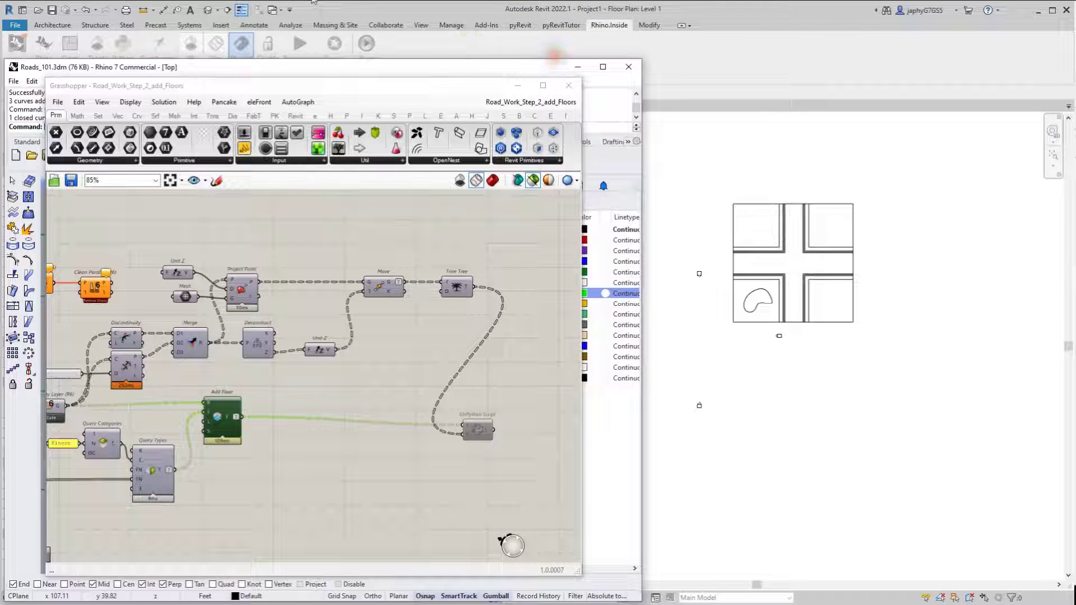
pyautogui.click(209, 12)
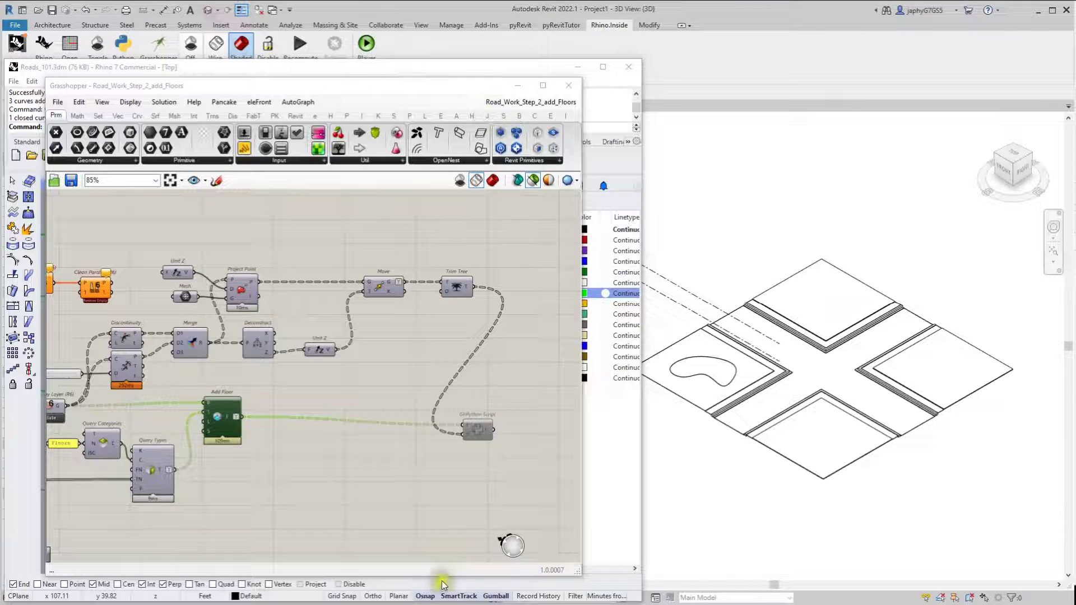
# Shorten the Rhino window to uncover Revit's view controls and set the 3D view's visual style to Shaded
pyautogui.click(773, 561)
pyautogui.click(633, 593)
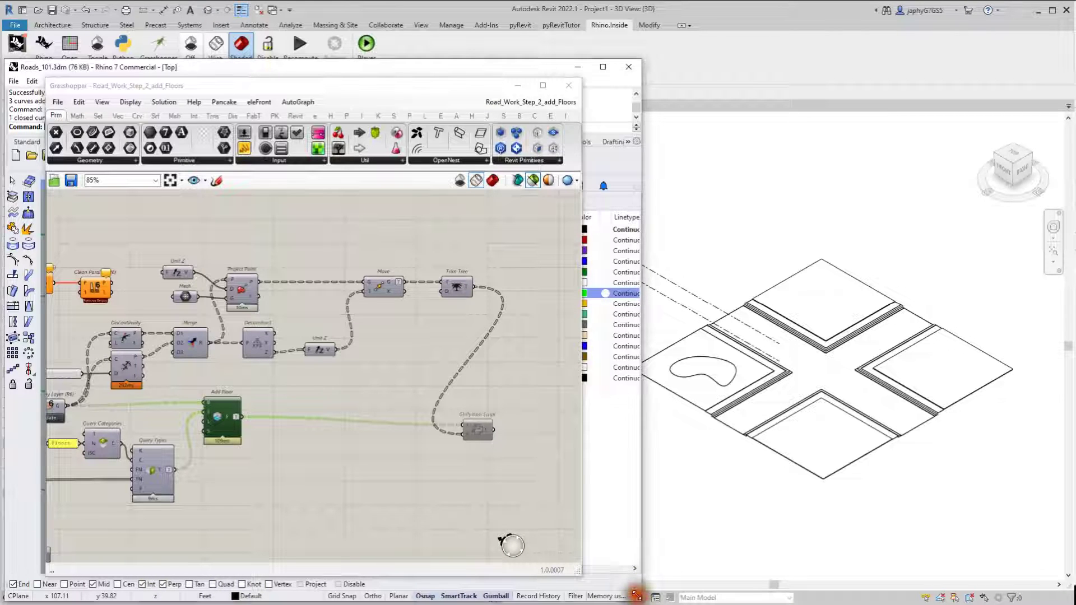
pyautogui.moveTo(621, 599); pyautogui.dragTo(623, 567)
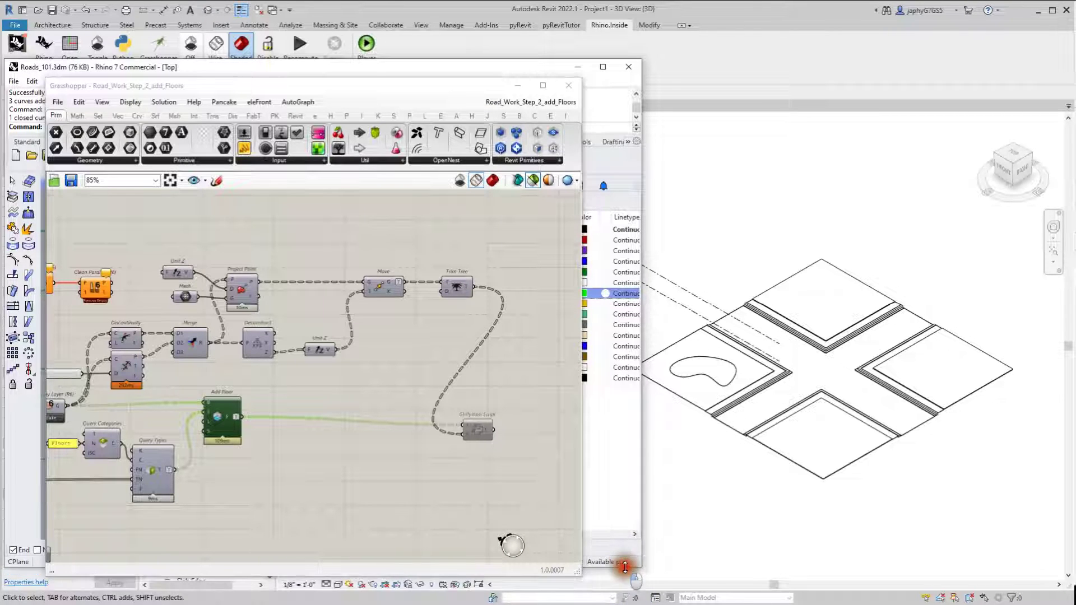
pyautogui.click(349, 585)
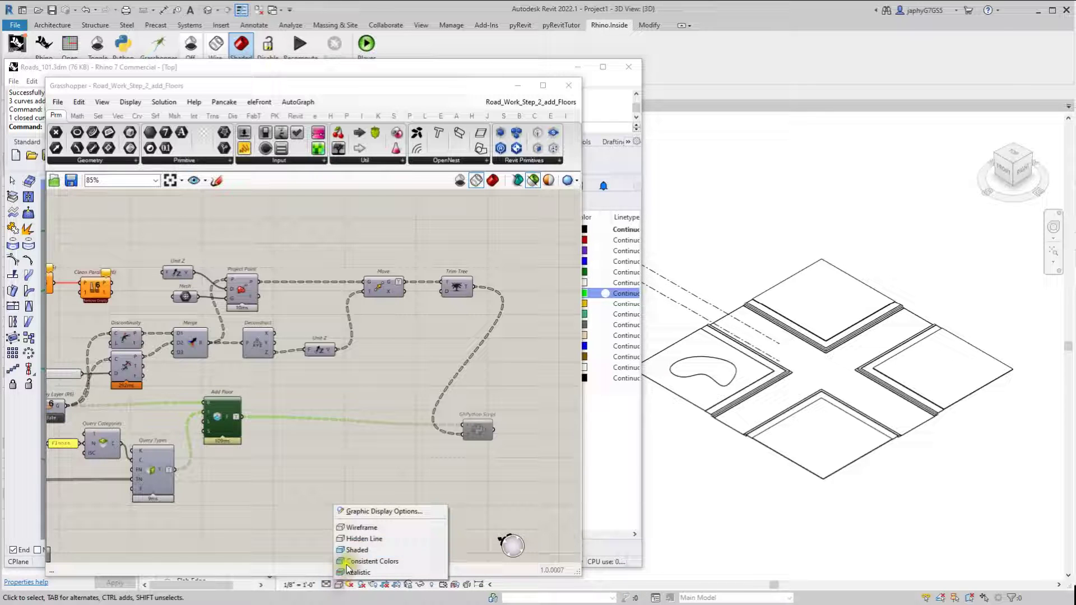
pyautogui.click(353, 547)
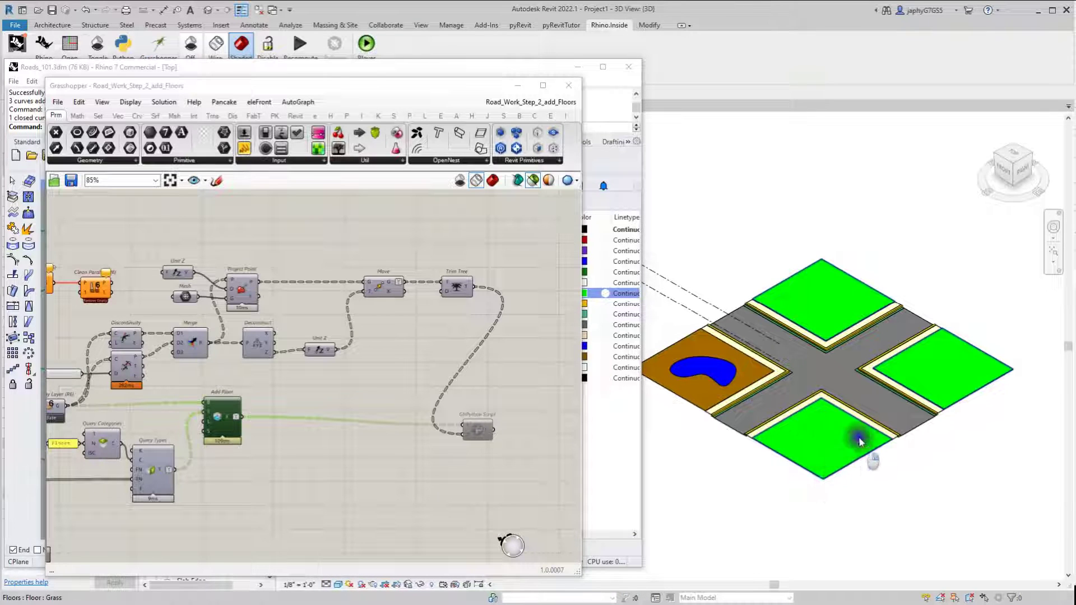
# Examine the shaded floors, curbs and asphalt in Revit's 3D view from a low front angle around the intersection
pyautogui.click(844, 488)
pyautogui.keyDown('shift'); pyautogui.moveTo(757, 502); pyautogui.dragTo(799, 431, button='middle'); pyautogui.keyUp('shift')
pyautogui.moveTo(854, 346); pyautogui.dragTo(841, 398, button='middle')
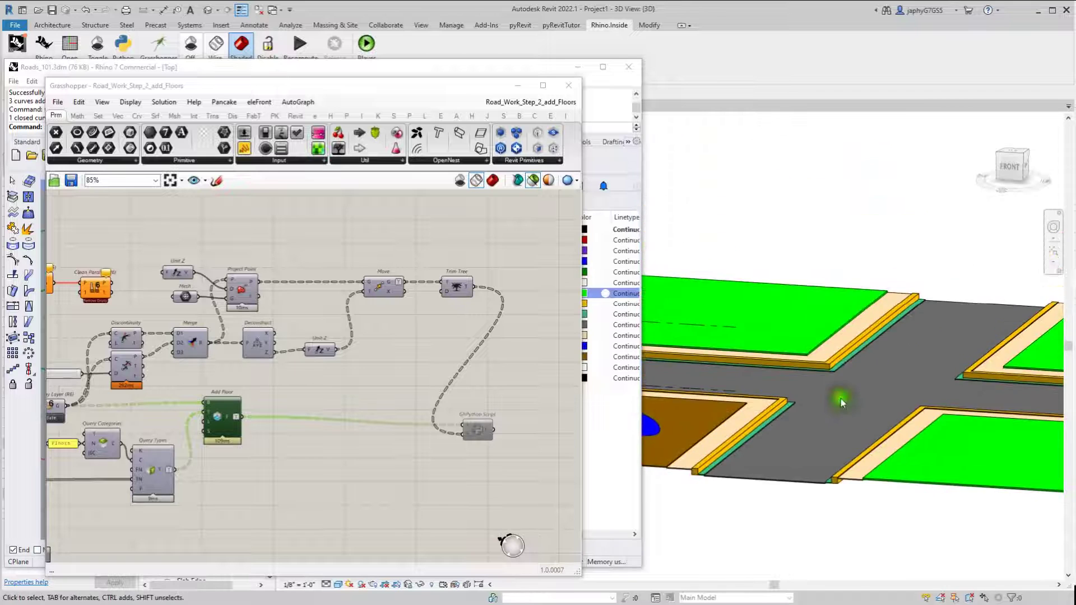
pyautogui.scroll(-2, 842, 370)
pyautogui.moveTo(816, 346); pyautogui.dragTo(865, 347, button='middle')
pyautogui.scroll(3, 876, 341)
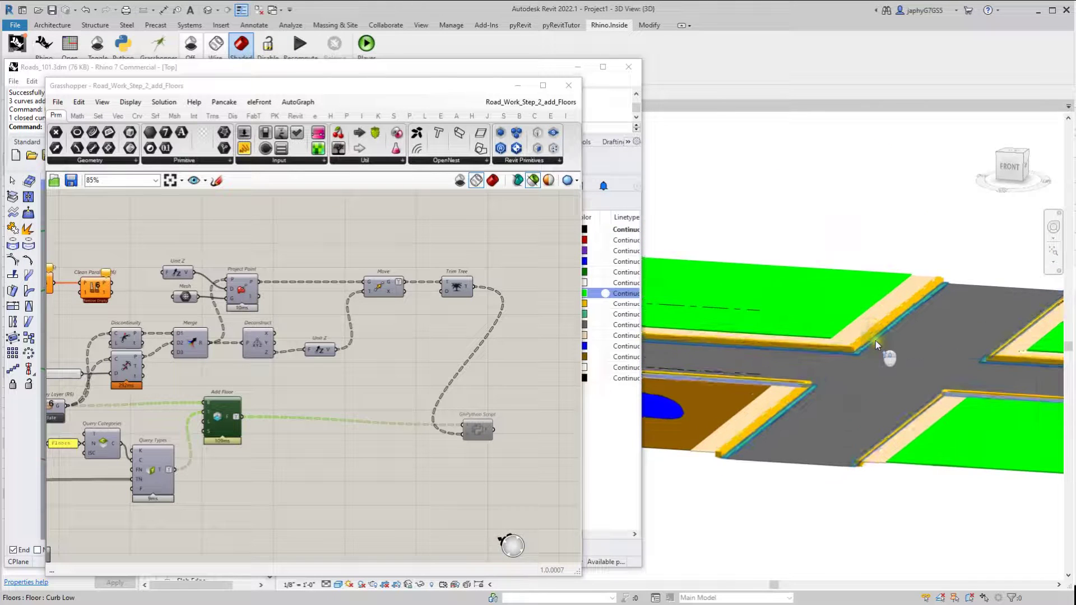
pyautogui.moveTo(753, 406); pyautogui.dragTo(1003, 371, button='middle')
pyautogui.keyDown('shift'); pyautogui.moveTo(780, 395); pyautogui.dragTo(764, 500, button='middle'); pyautogui.keyUp('shift')
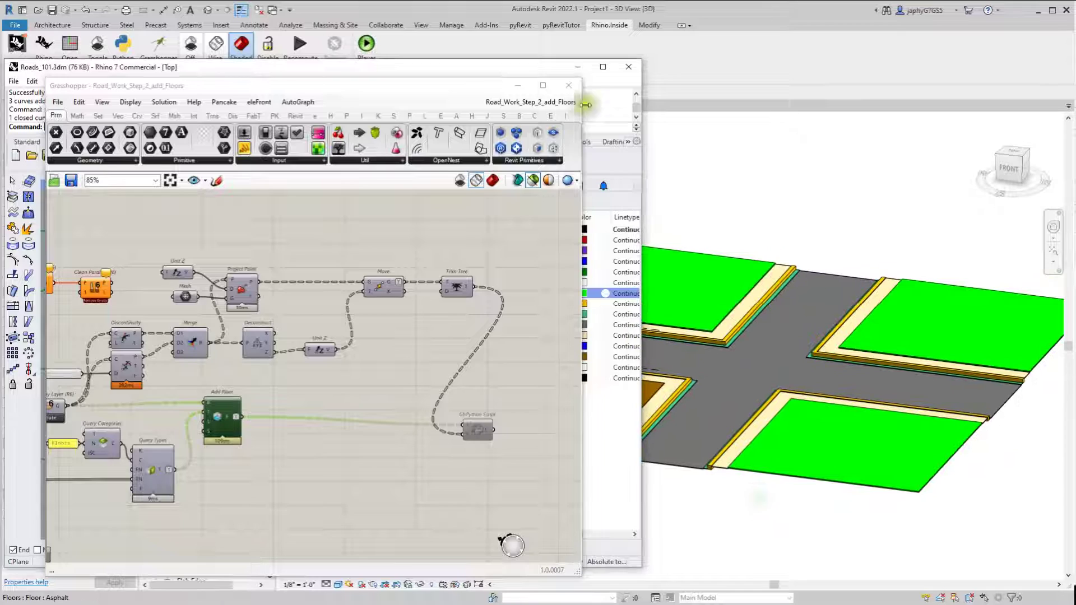
# Arrange the Grasshopper window beside Rhino so both Rhino's layer list and the topography components are visible
pyautogui.moveTo(429, 90); pyautogui.dragTo(909, 64)
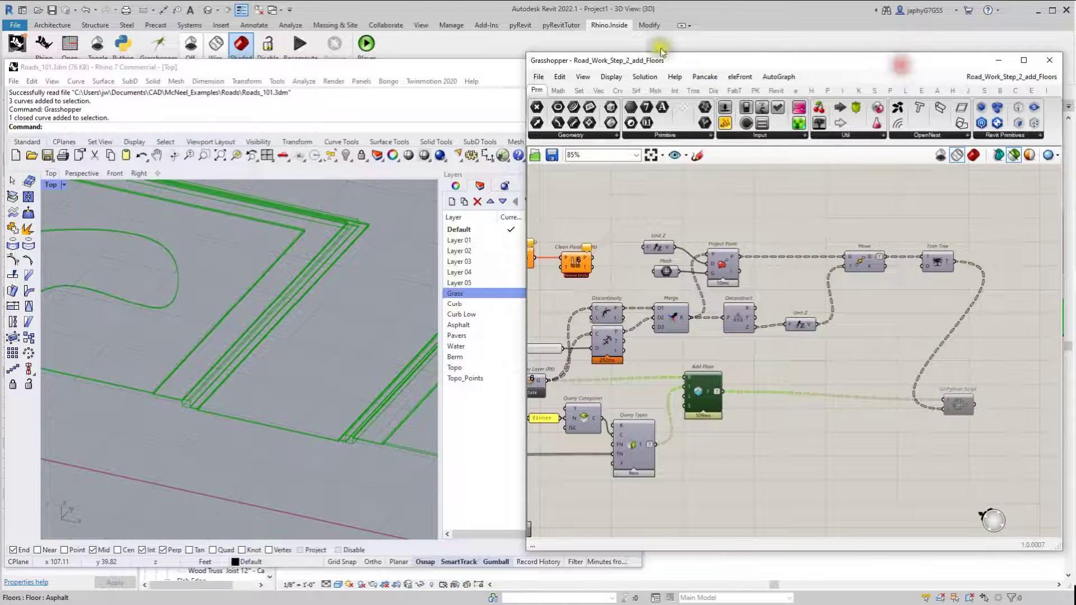
pyautogui.click(499, 70)
pyautogui.moveTo(499, 70); pyautogui.dragTo(486, 67)
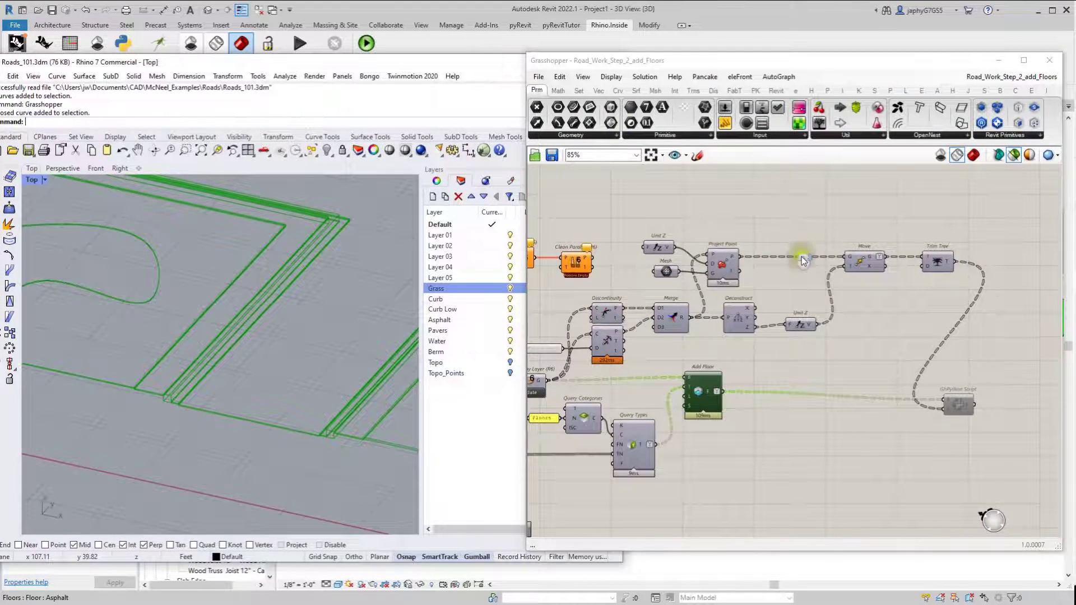
pyautogui.scroll(-4, 822, 330)
pyautogui.scroll(4, 821, 331)
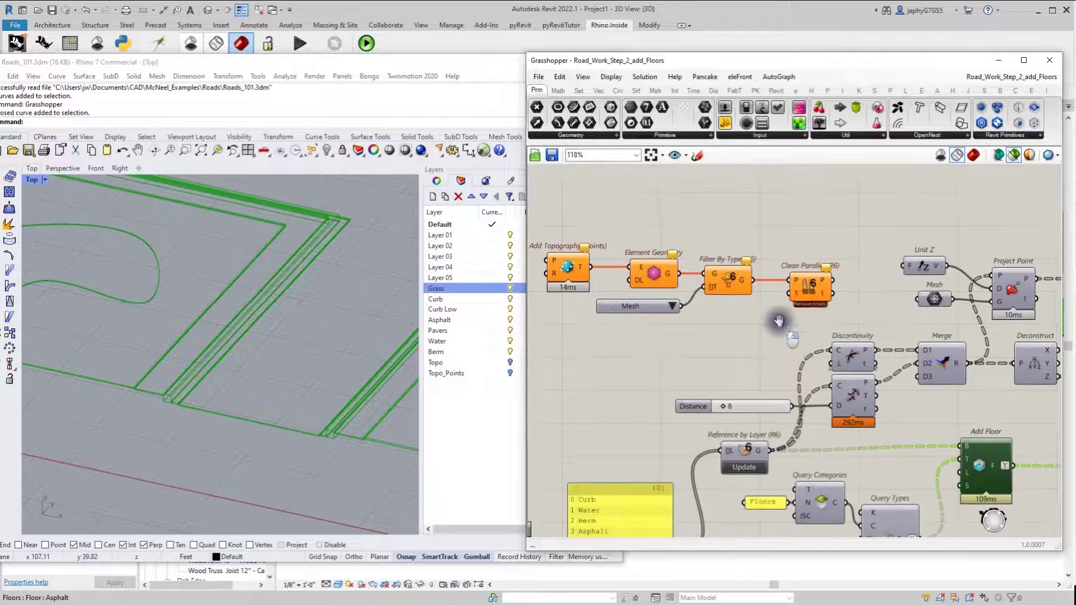
pyautogui.moveTo(663, 320); pyautogui.dragTo(707, 312, button='right')
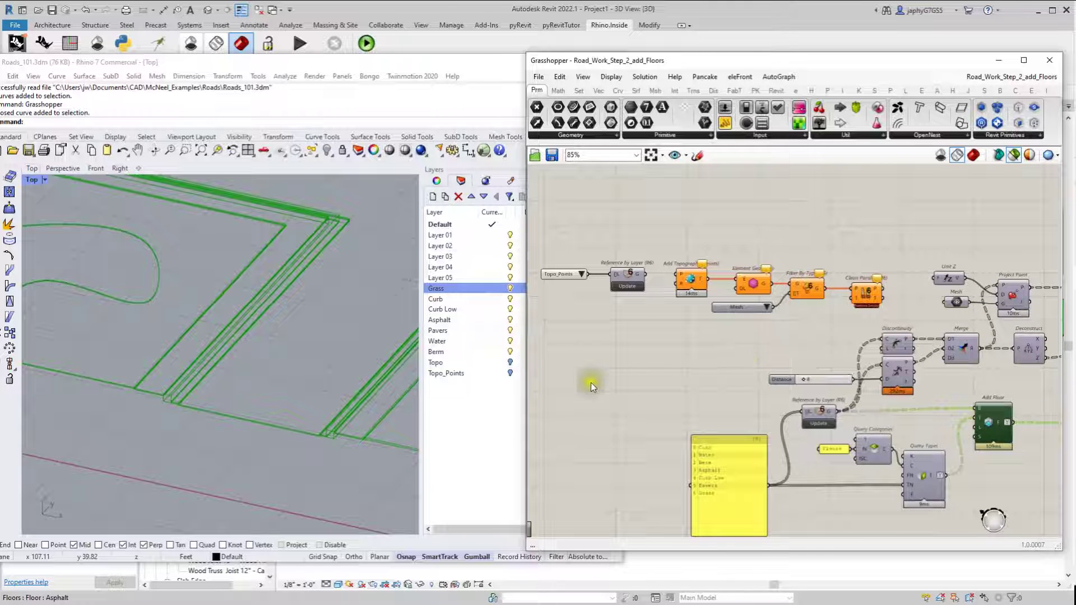
pyautogui.moveTo(527, 419); pyautogui.dragTo(610, 449)
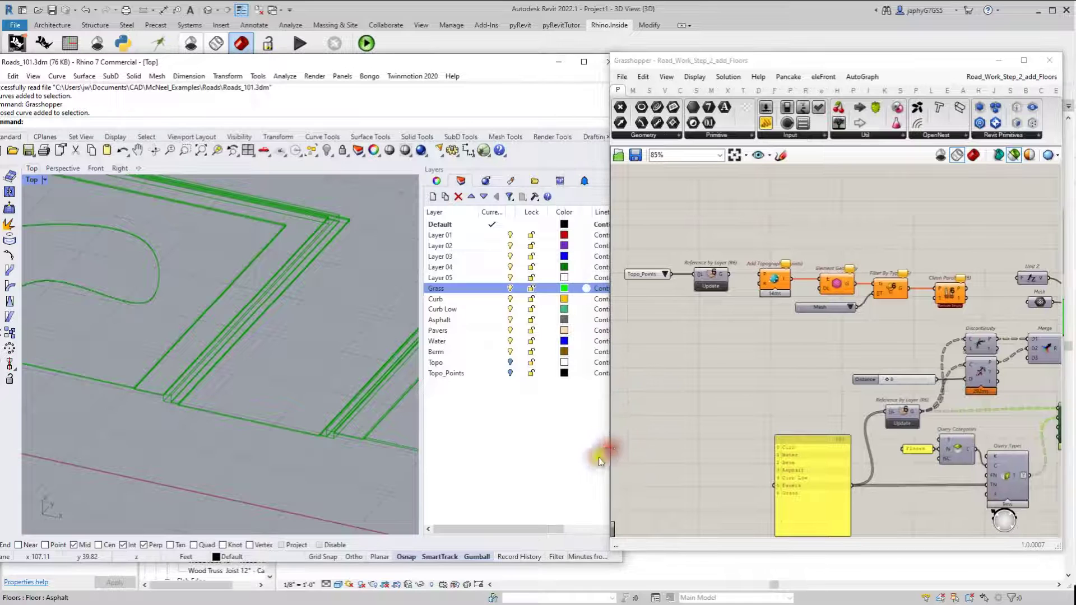
# Clear the component selection and turn on Rhino's Topo layer to view the whole topography mesh
pyautogui.click(764, 385)
pyautogui.click(521, 431)
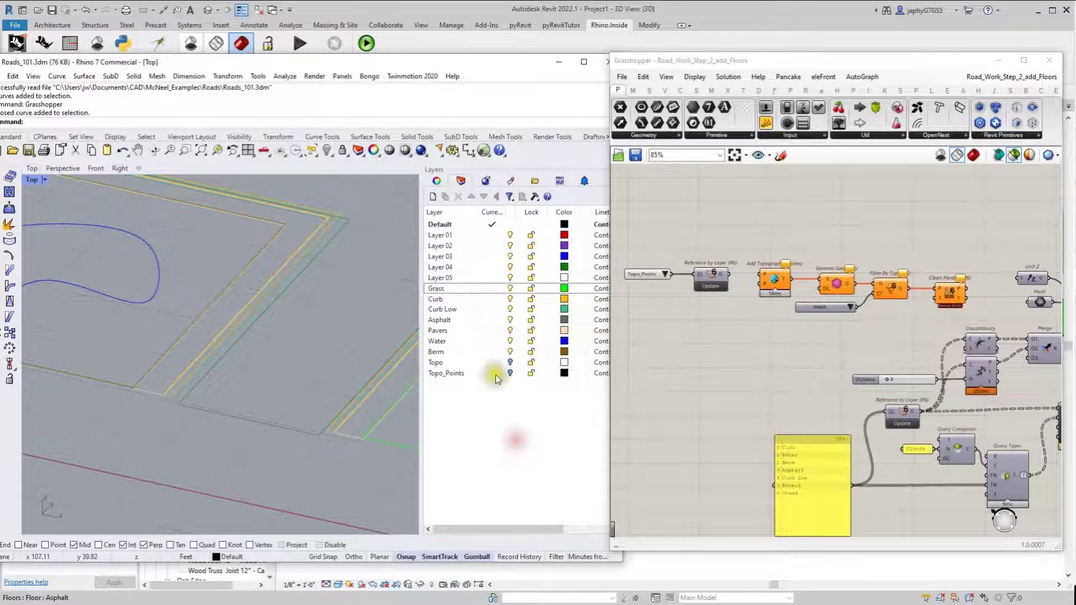
pyautogui.click(511, 363)
pyautogui.click(511, 363)
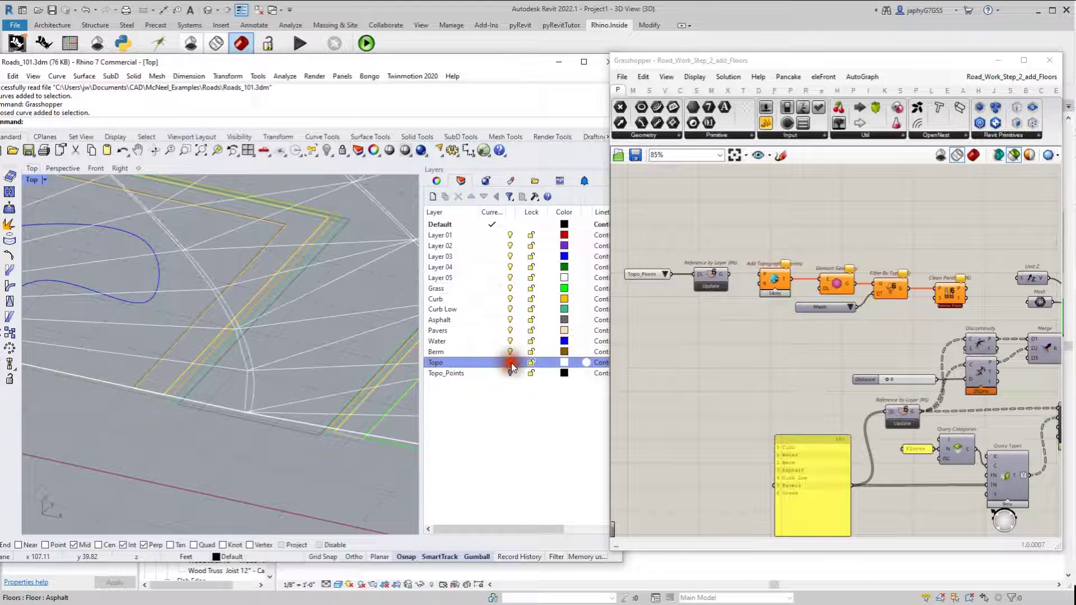
pyautogui.click(157, 491)
pyautogui.scroll(-7, 226, 425)
pyautogui.moveTo(220, 426); pyautogui.dragTo(253, 428, button='right')
pyautogui.scroll(-7, 202, 437)
pyautogui.scroll(4, 284, 407)
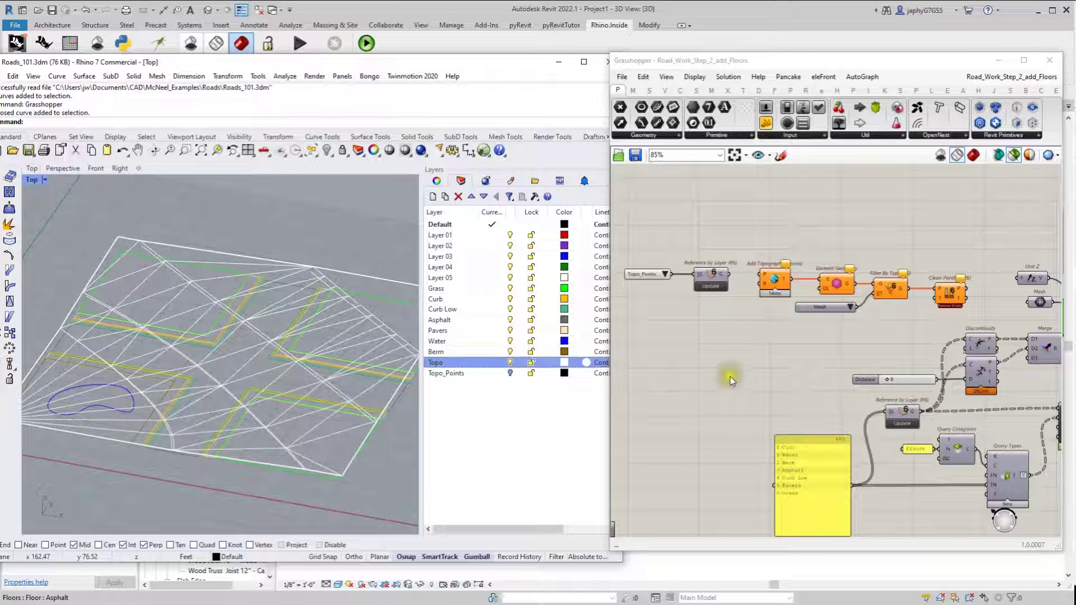
# Show the Topo_Points layer instead of the Topo layer in Rhino and select the topography point at the site's far corner
pyautogui.click(786, 371)
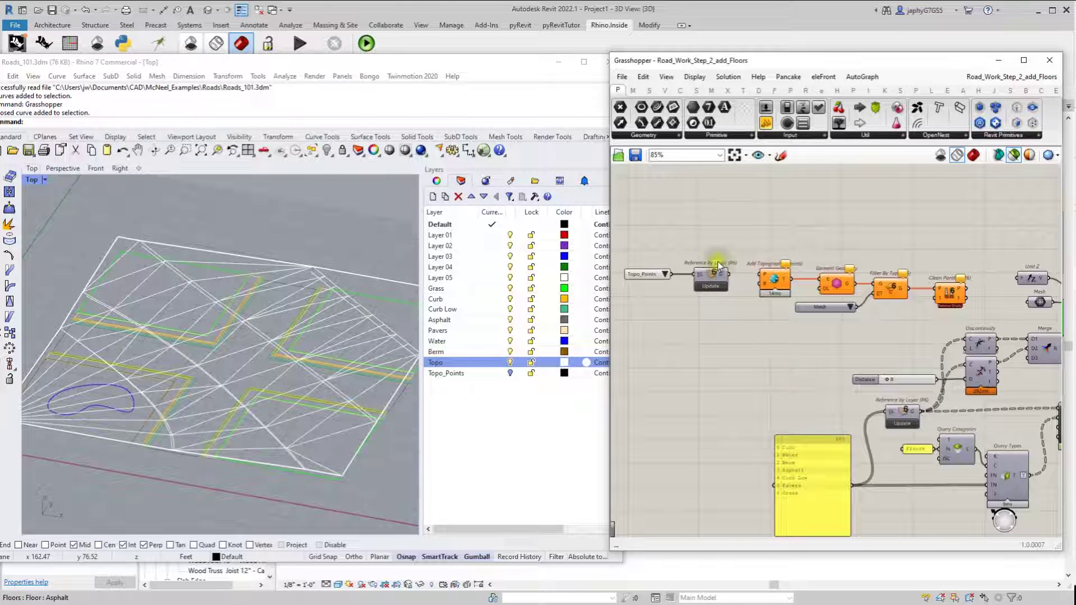
pyautogui.scroll(3, 783, 281)
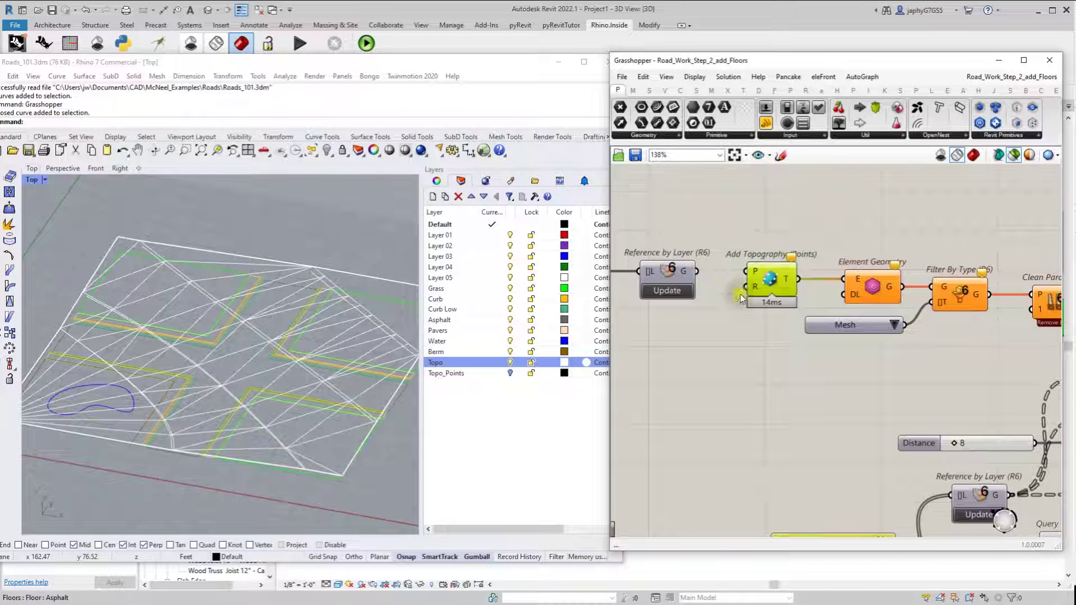
pyautogui.click(511, 388)
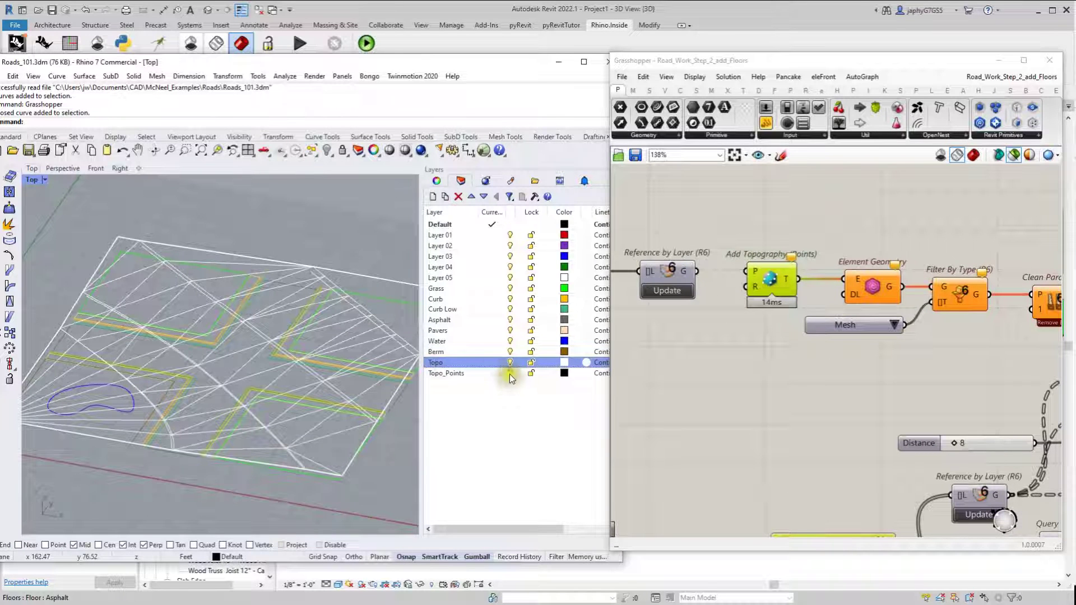
pyautogui.click(510, 362)
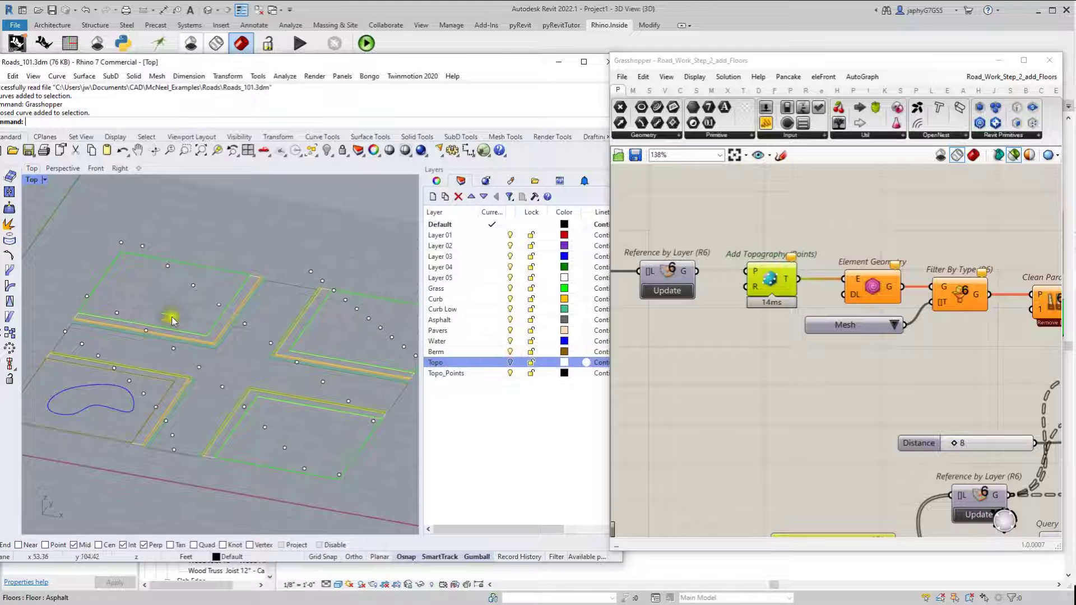
pyautogui.scroll(-3, 127, 306)
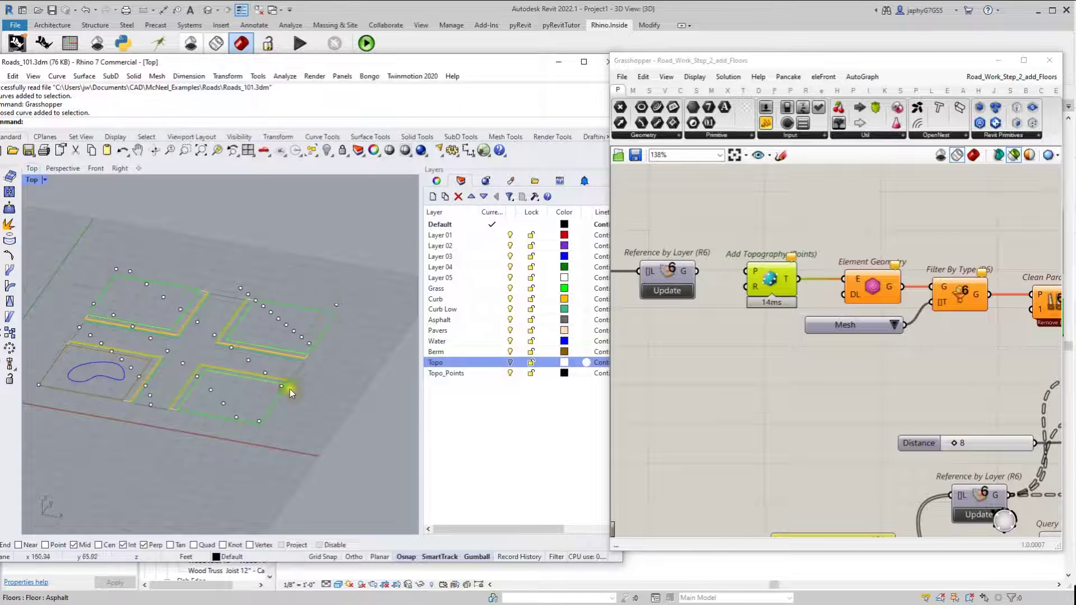
pyautogui.moveTo(291, 390); pyautogui.dragTo(278, 354, button='right')
pyautogui.click(339, 312)
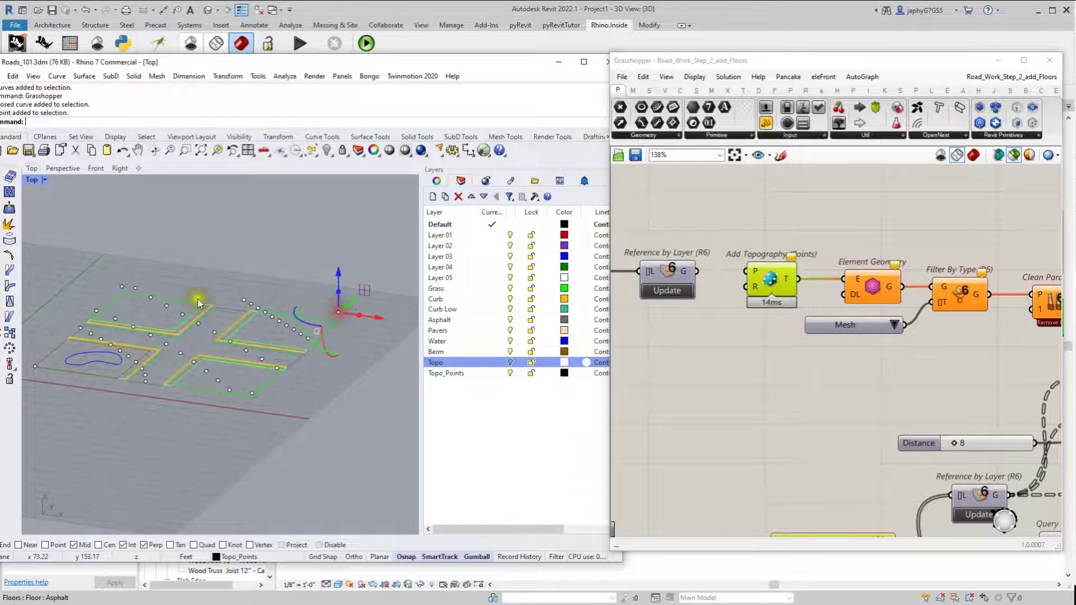
# Make Topo the current, visible layer and examine the Grasshopper components from Add Topography through the Mesh parameter to Add Floor
pyautogui.click(705, 360)
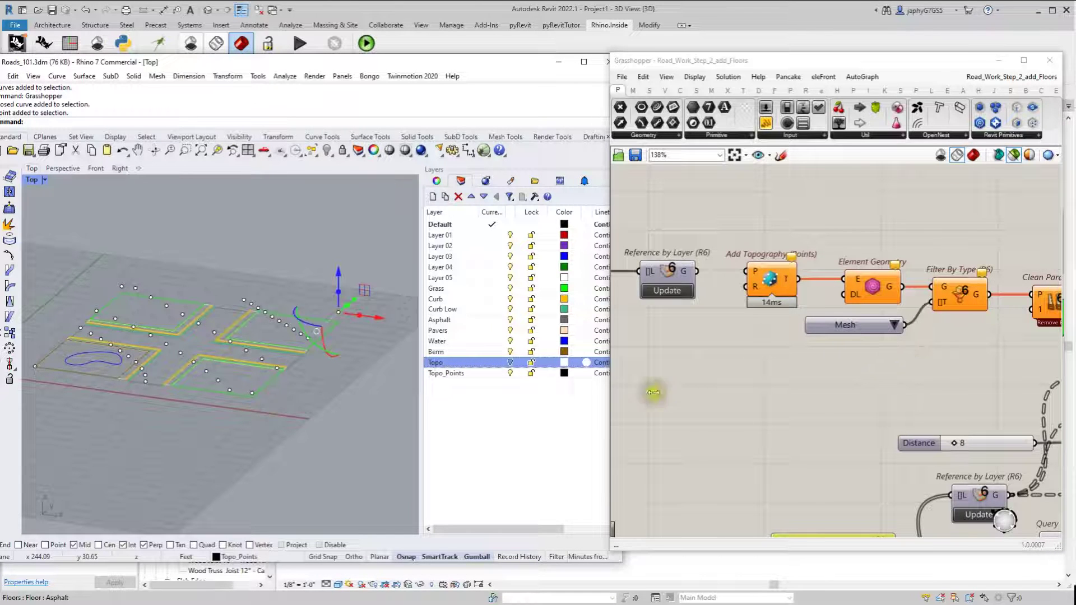
pyautogui.click(508, 364)
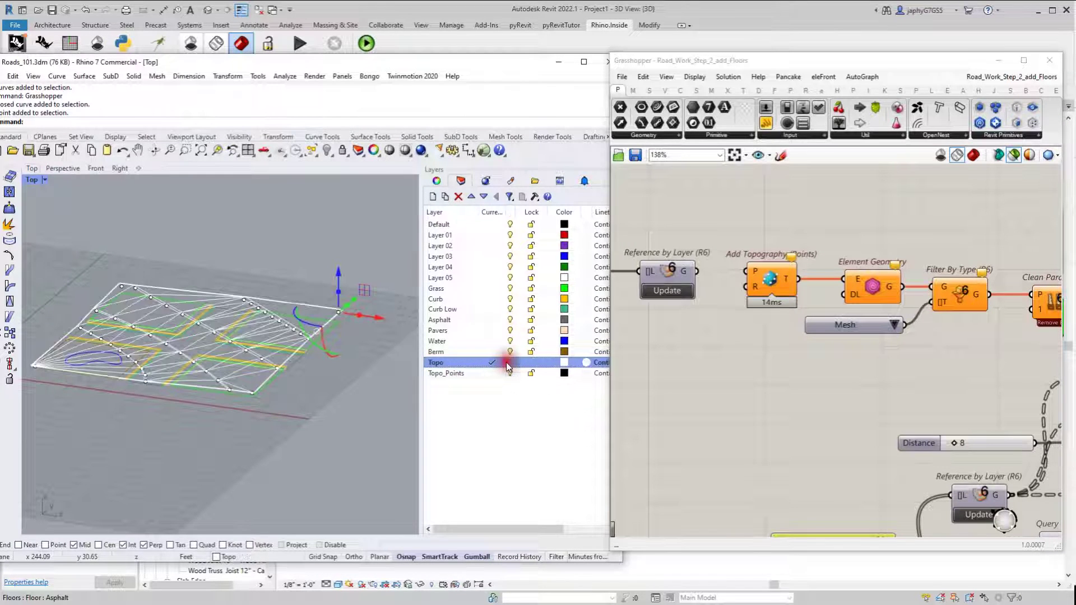
pyautogui.moveTo(814, 371); pyautogui.dragTo(764, 384, button='right')
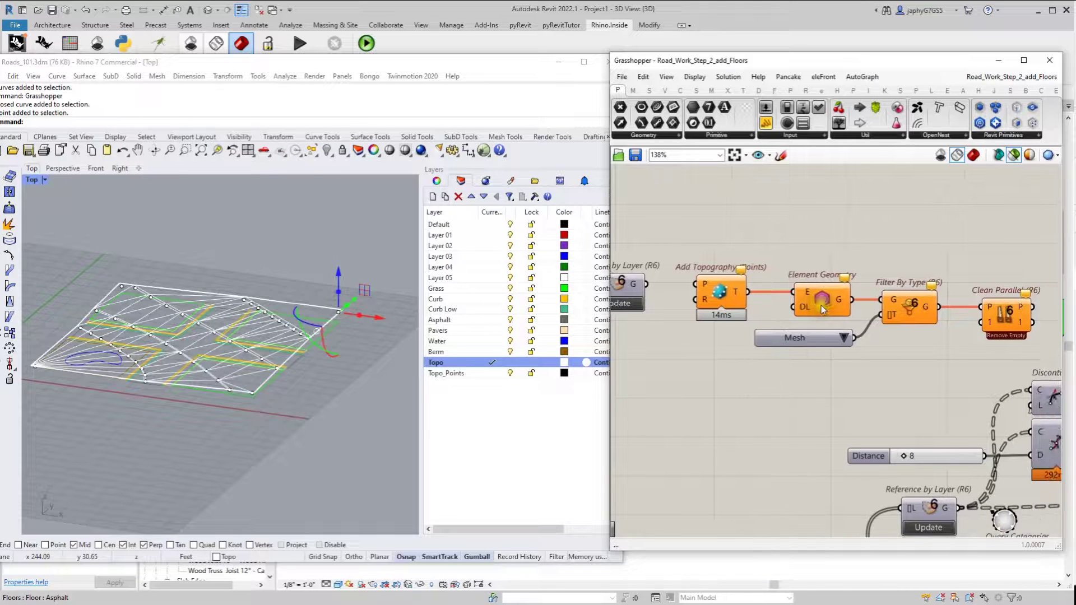
pyautogui.moveTo(844, 302)
pyautogui.moveTo(983, 312); pyautogui.dragTo(795, 312, button='right')
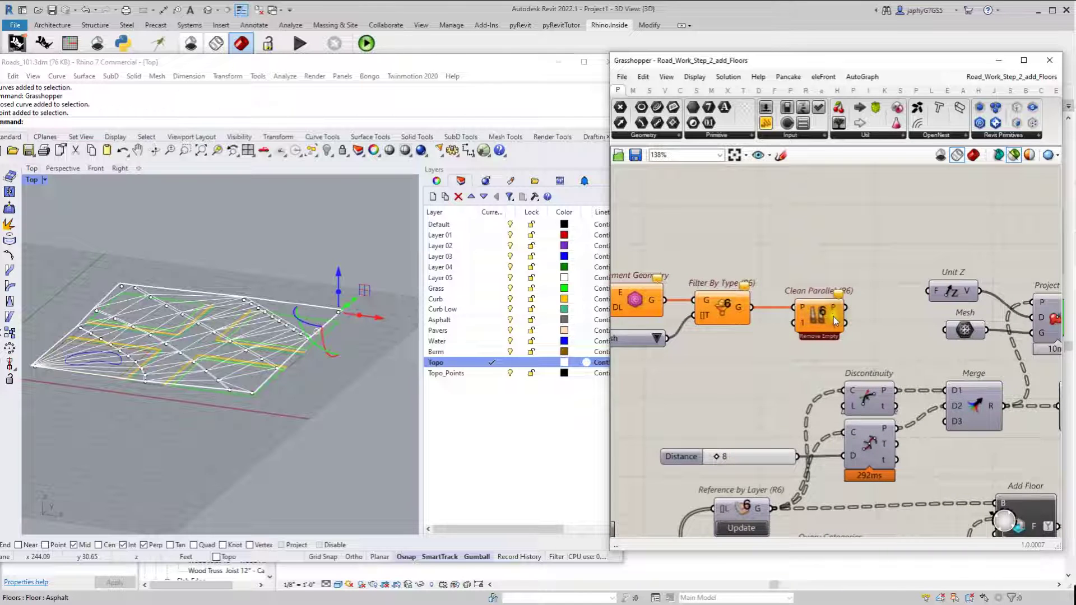
pyautogui.scroll(-2, 836, 320)
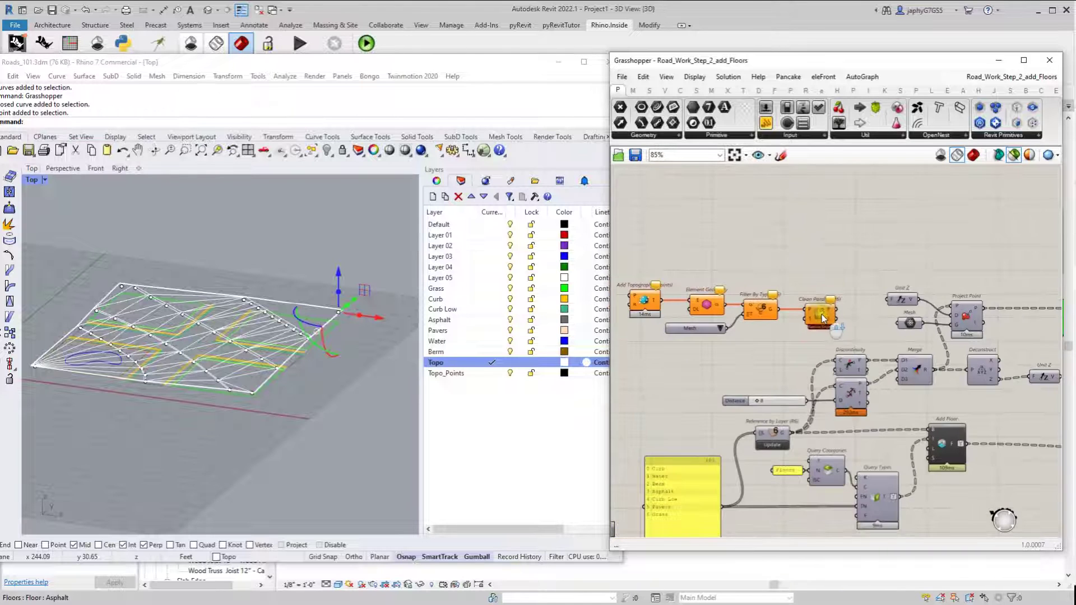
pyautogui.rightClick(911, 328)
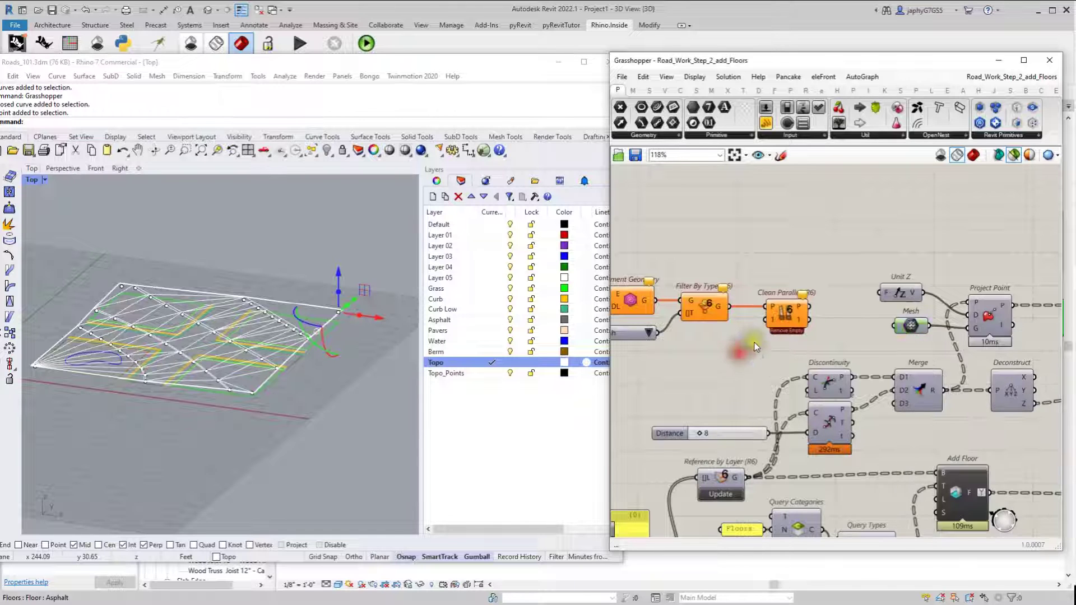
pyautogui.scroll(-3, 754, 342)
pyautogui.moveTo(846, 295); pyautogui.dragTo(764, 290, button='right')
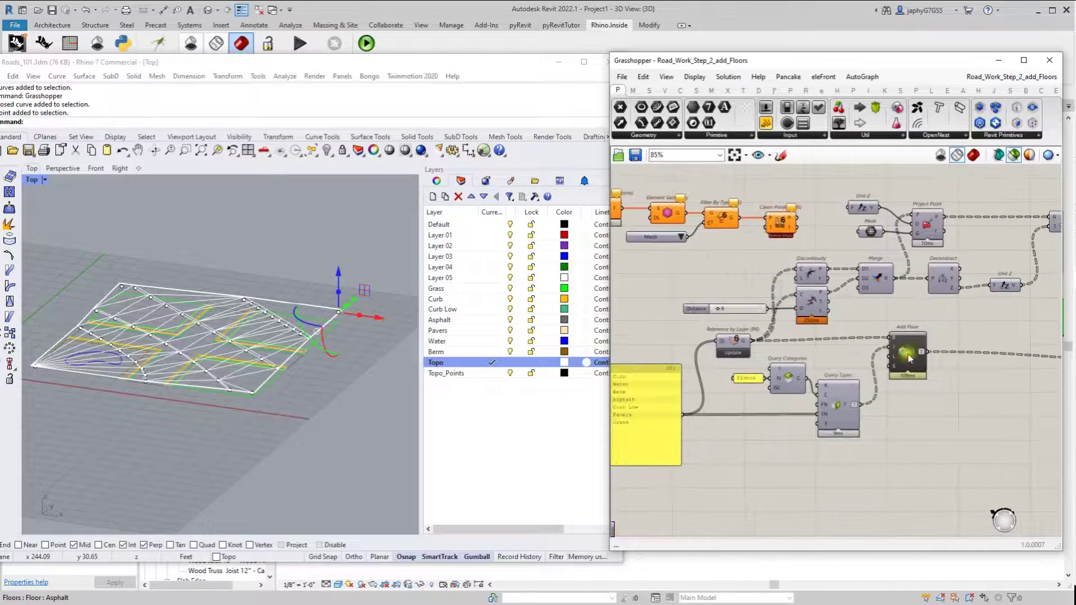
pyautogui.moveTo(756, 384); pyautogui.dragTo(791, 381, button='right')
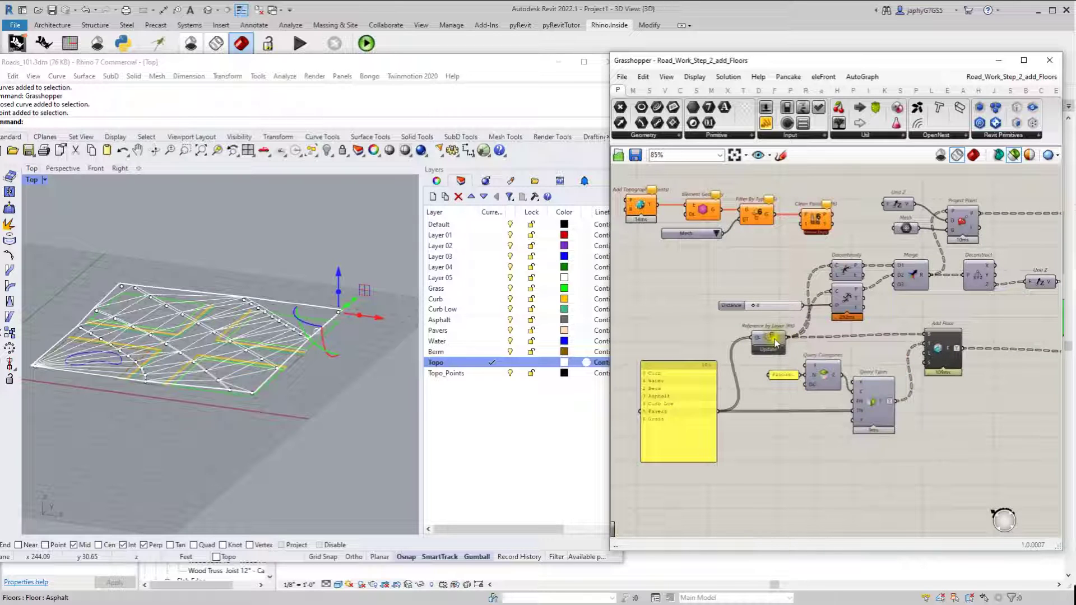
# Make Water the current Rhino layer and hide the Topo layer
pyautogui.click(527, 371)
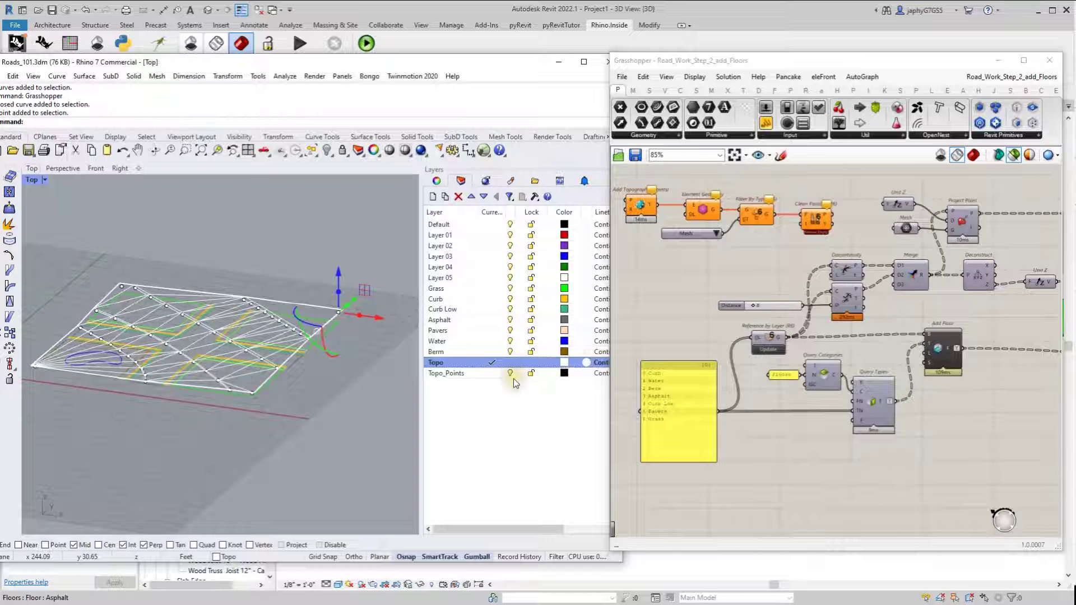
pyautogui.click(487, 342)
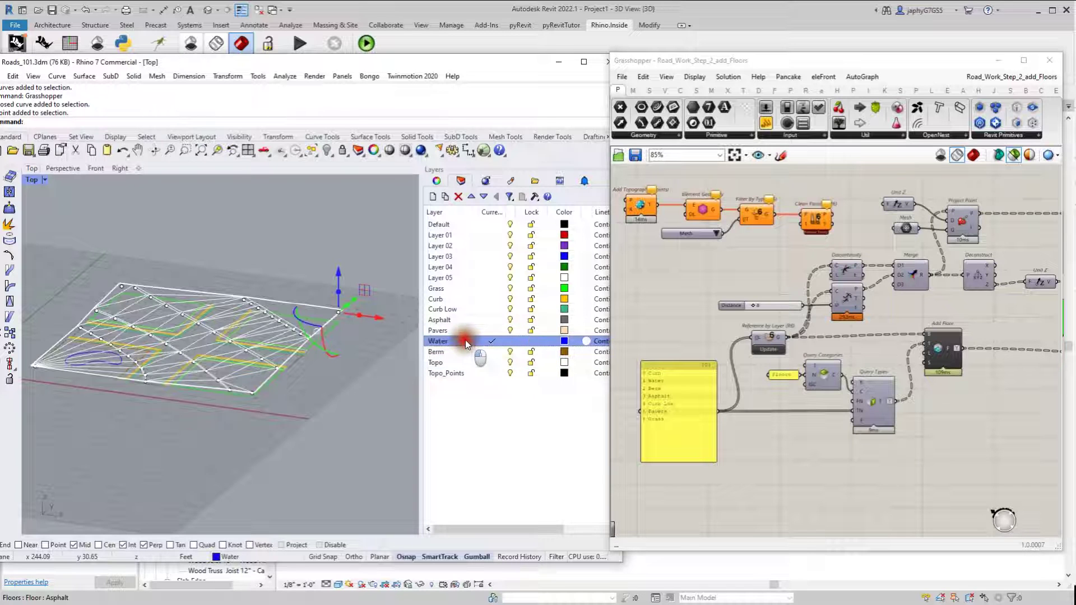
pyautogui.click(509, 364)
# Examine the Reference by Layer geometry output and the Add Floor component feeding the GhPython Script
pyautogui.click(783, 394)
pyautogui.scroll(2, 774, 394)
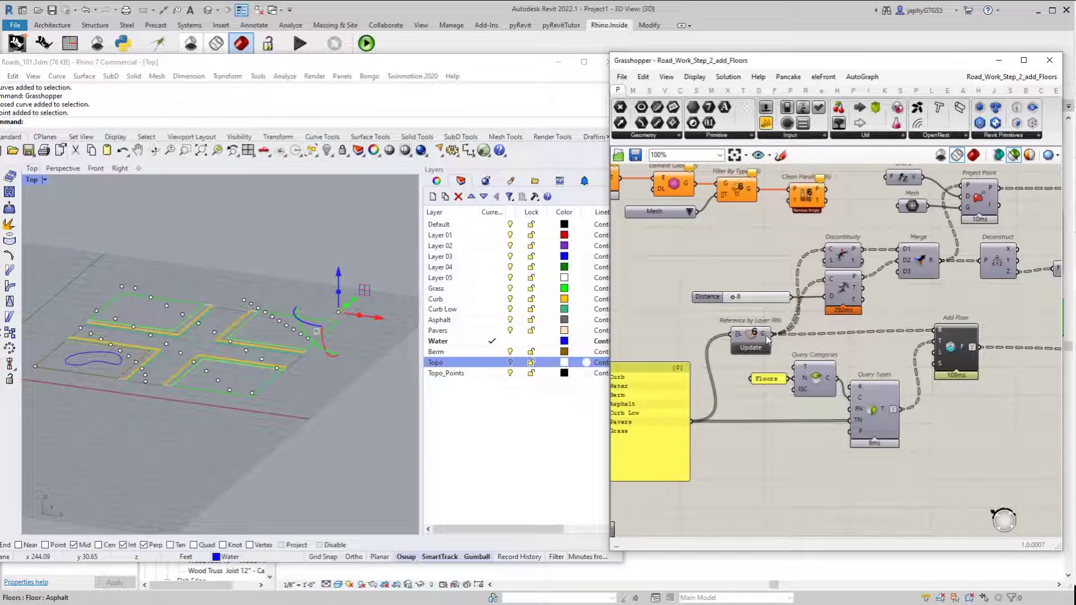
pyautogui.moveTo(766, 335)
pyautogui.moveTo(967, 352)
pyautogui.moveTo(949, 441); pyautogui.dragTo(826, 446, button='right')
pyautogui.scroll(-2, 828, 449)
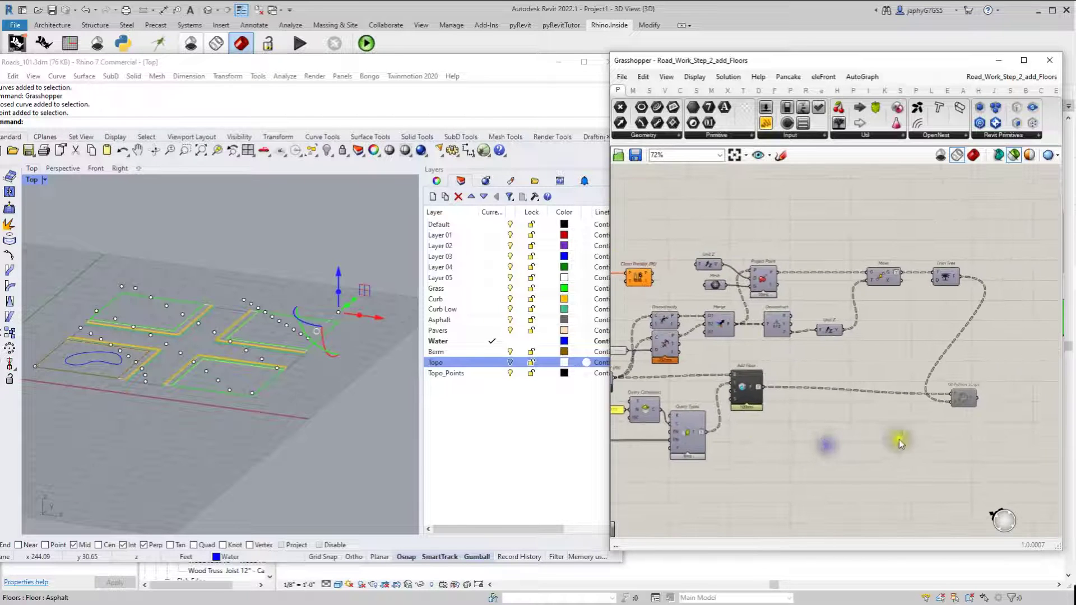
# Shift the GhPython Script component slightly on the canvas and return to the Reference by Layer component
pyautogui.moveTo(969, 405); pyautogui.dragTo(978, 400)
pyautogui.moveTo(909, 436); pyautogui.dragTo(943, 444, button='right')
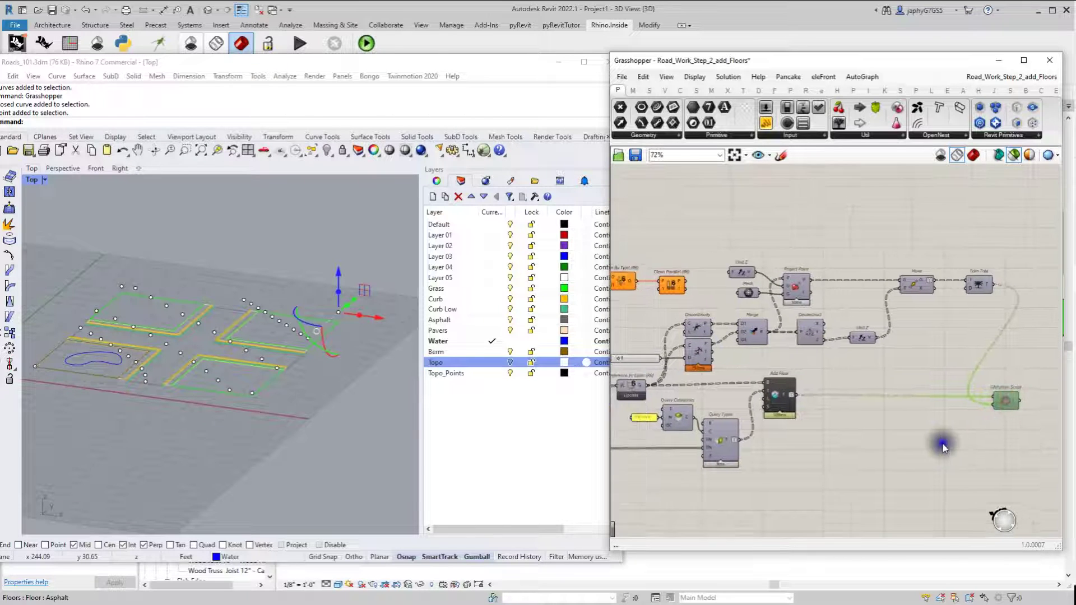
pyautogui.moveTo(686, 394); pyautogui.dragTo(754, 406, button='right')
pyautogui.scroll(2, 759, 388)
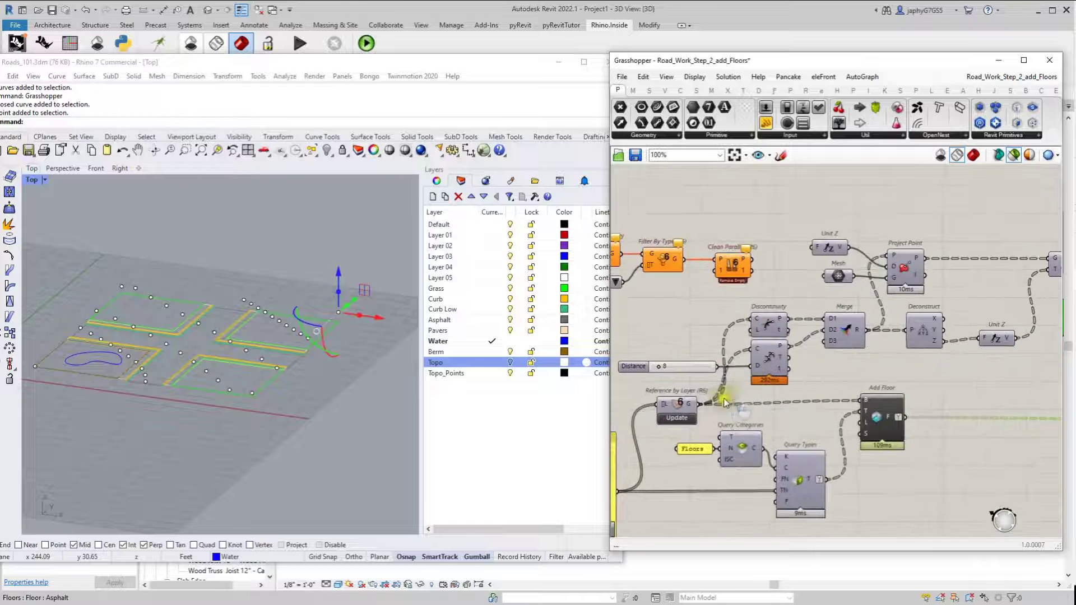
# Preview the Reference by Layer curves and set the Distance slider feeding Divide Distance to 15
pyautogui.click(685, 407)
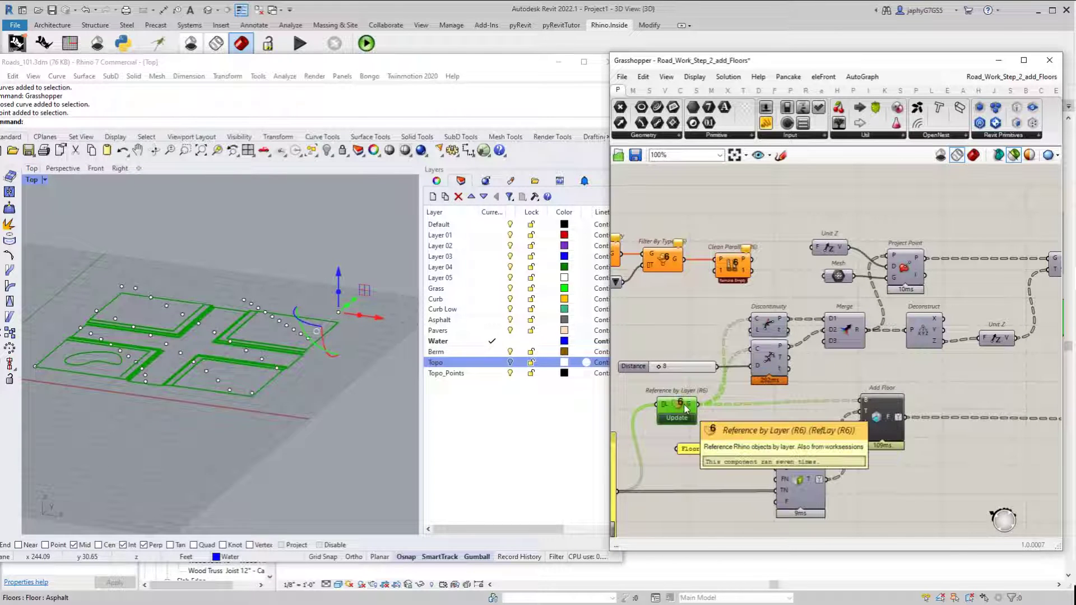
pyautogui.click(765, 393)
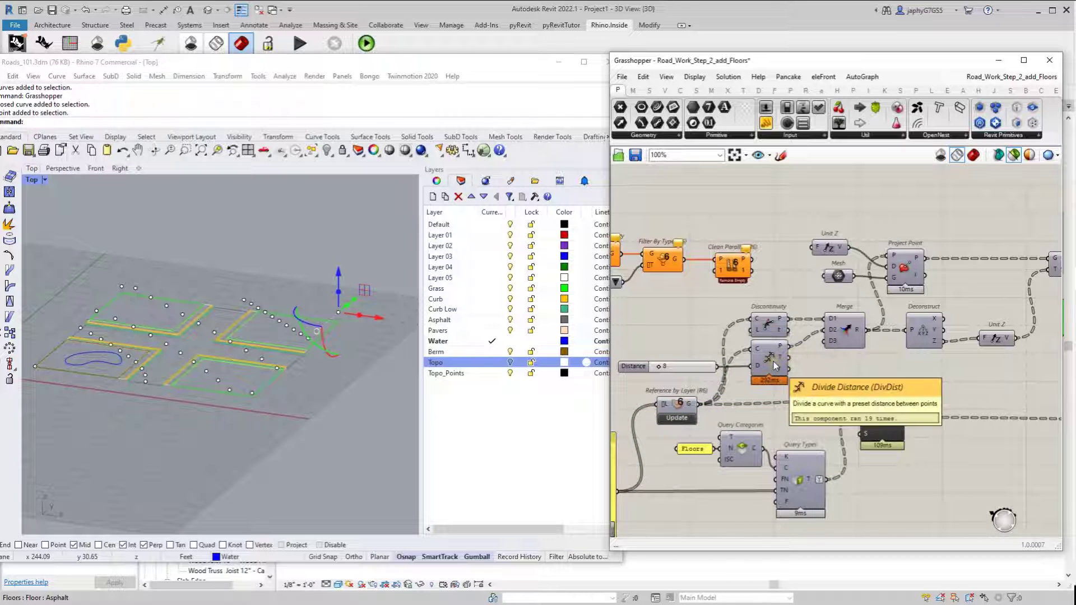
pyautogui.moveTo(774, 361); pyautogui.dragTo(773, 375)
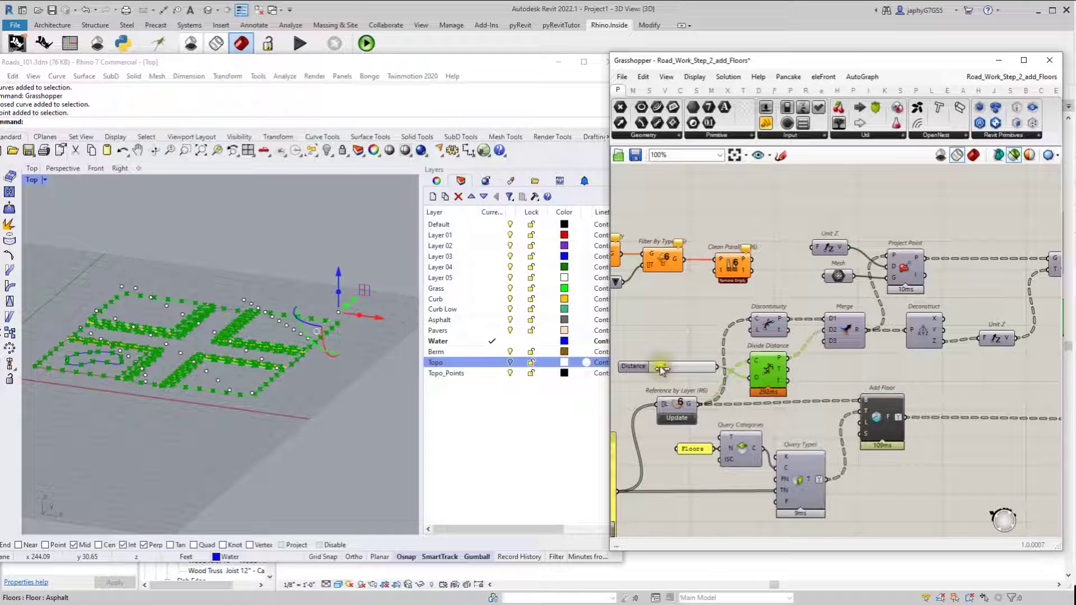
pyautogui.moveTo(665, 366); pyautogui.dragTo(666, 370)
pyautogui.scroll(5, 314, 358)
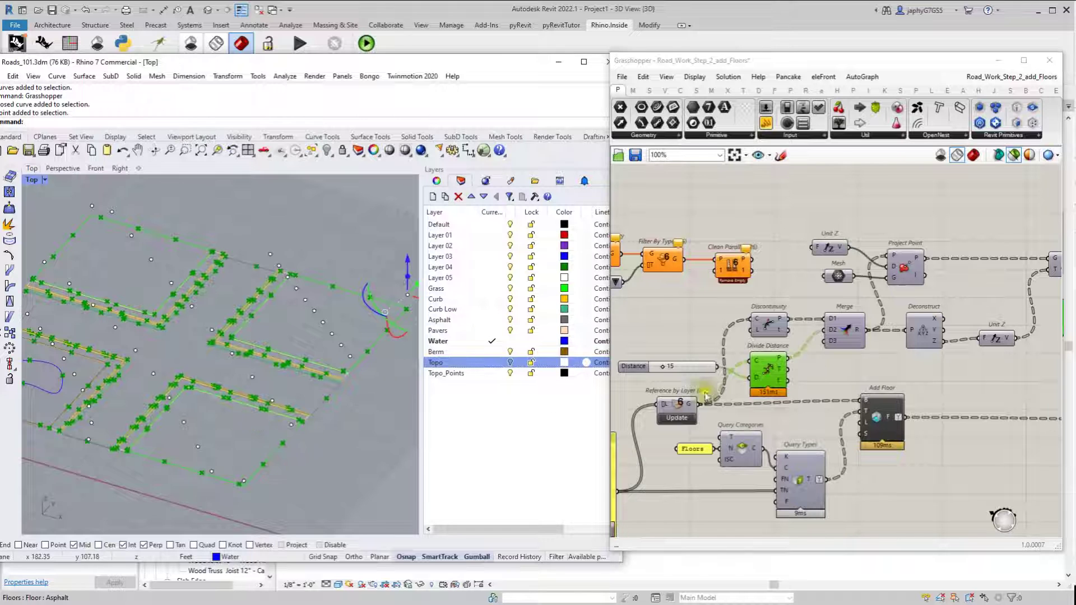
# Examine the points that the Discontinuity component generates on the referenced curves in the Rhino viewport
pyautogui.click(769, 325)
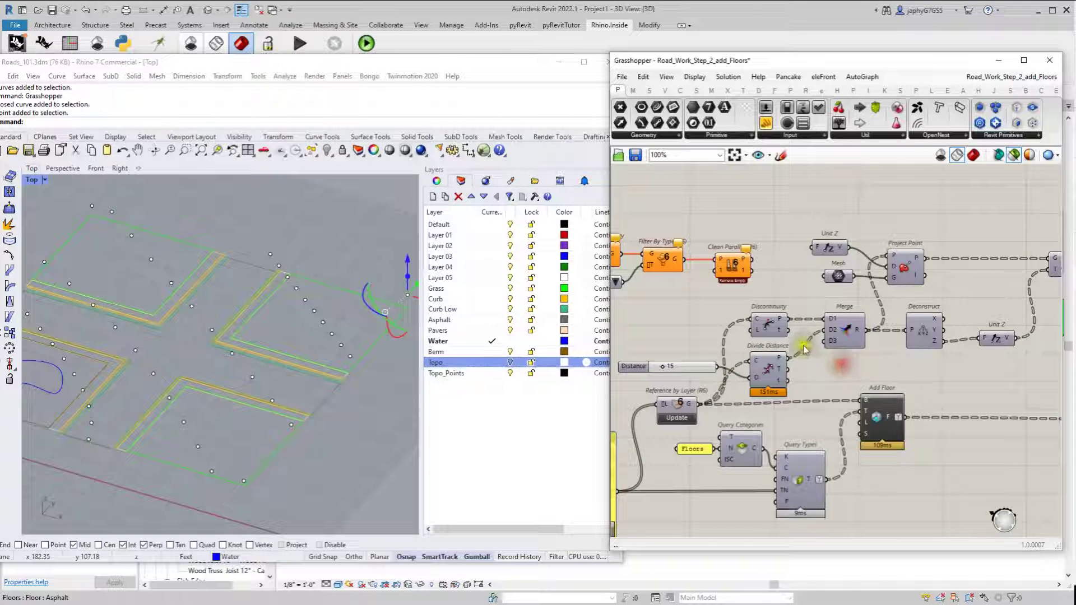
pyautogui.click(760, 315)
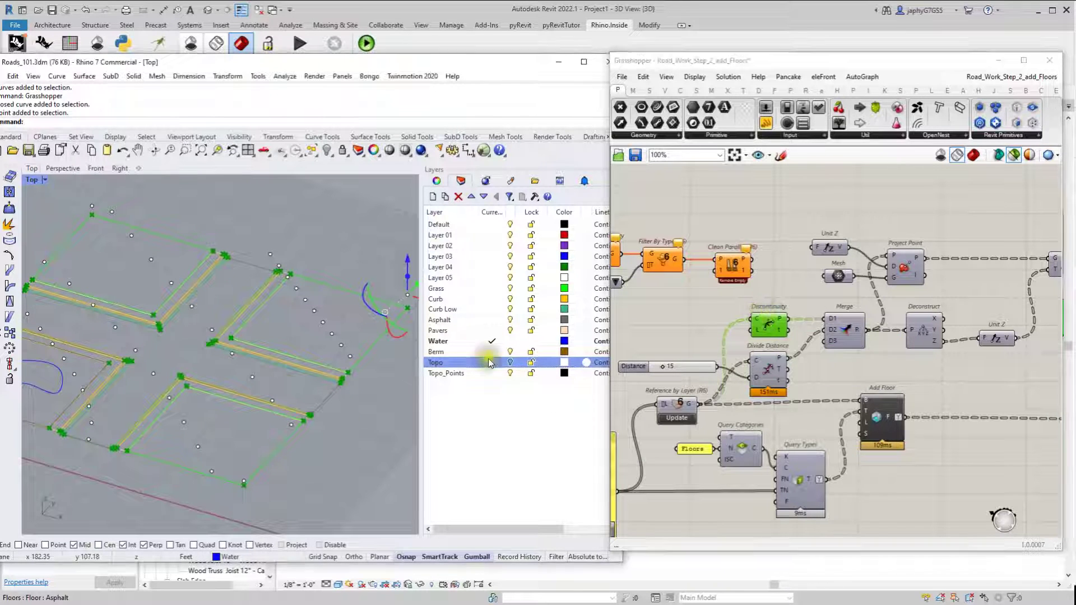
pyautogui.click(37, 216)
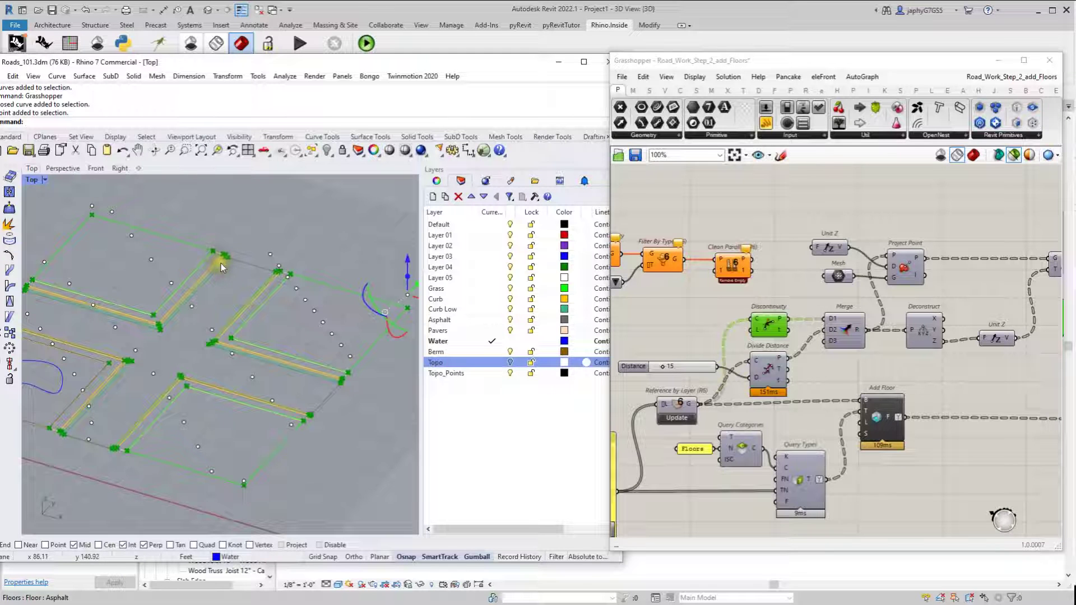
pyautogui.click(881, 363)
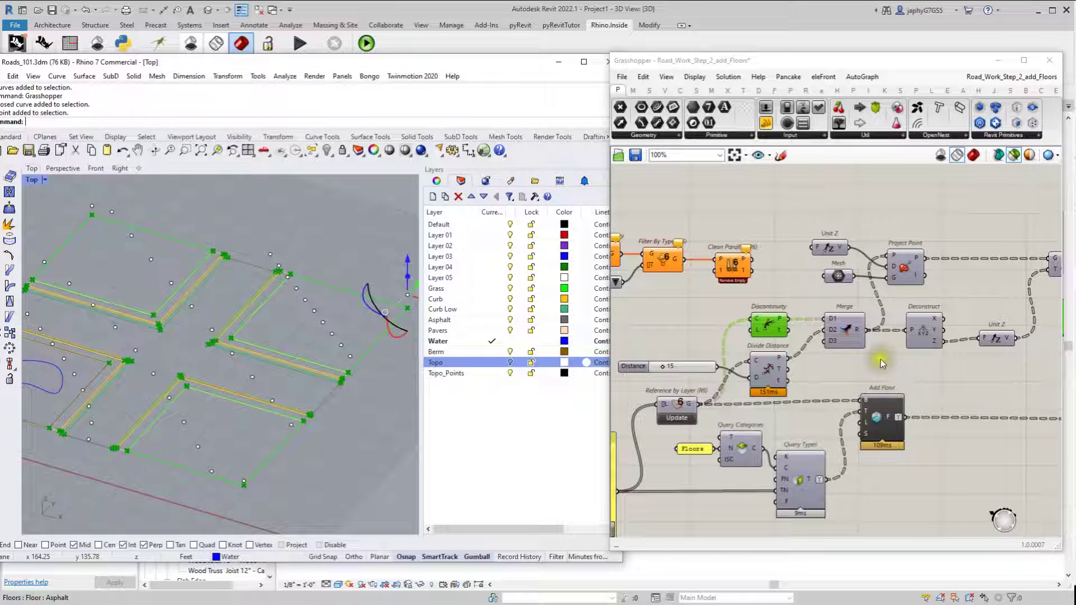
pyautogui.moveTo(881, 363); pyautogui.dragTo(806, 360, button='right')
pyautogui.moveTo(783, 334)
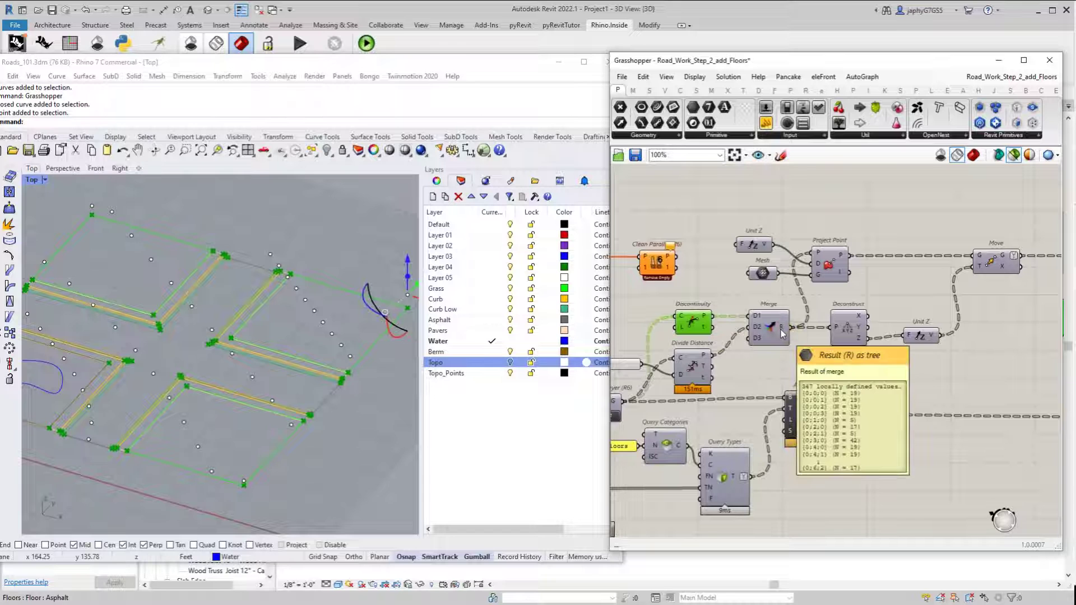
# Examine the Project Point component and the referenced Mesh that its points are projected onto
pyautogui.click(869, 286)
pyautogui.click(830, 275)
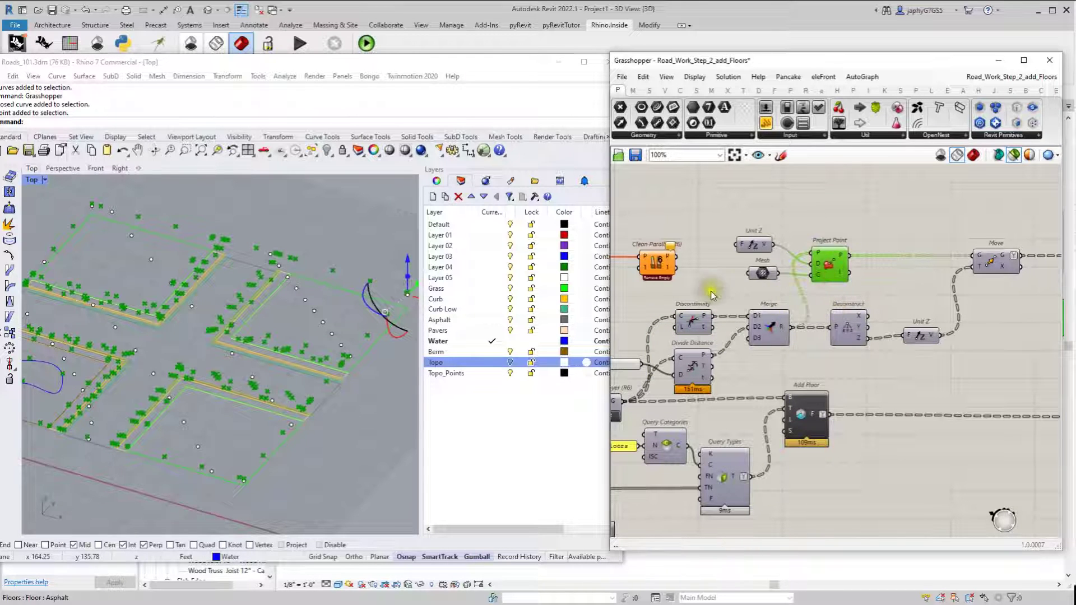
pyautogui.keyDown('shift'); pyautogui.click(764, 273); pyautogui.keyUp('shift')
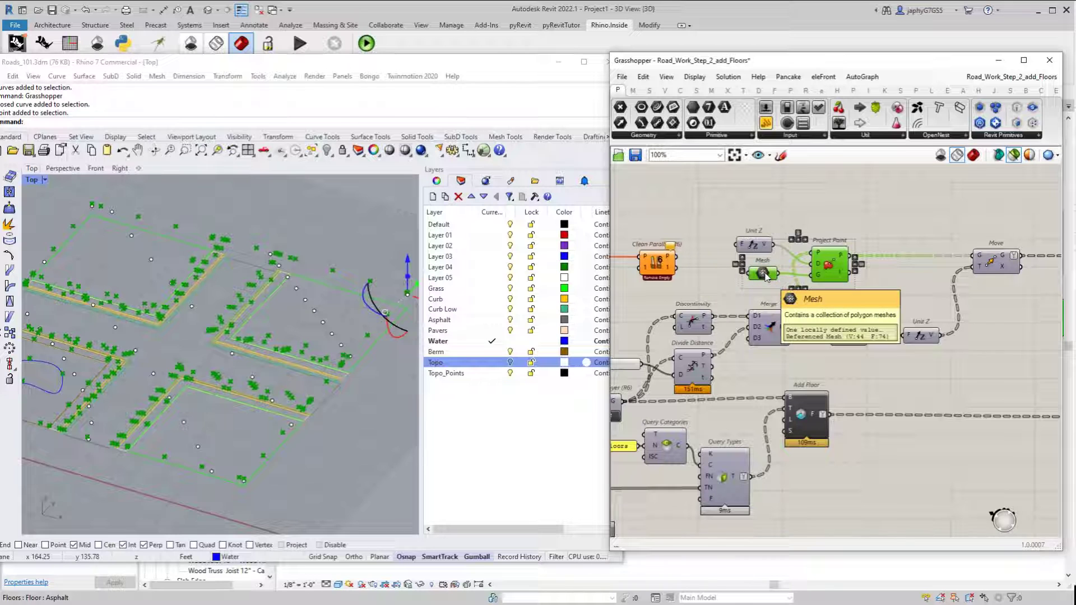
pyautogui.click(856, 213)
pyautogui.click(844, 264)
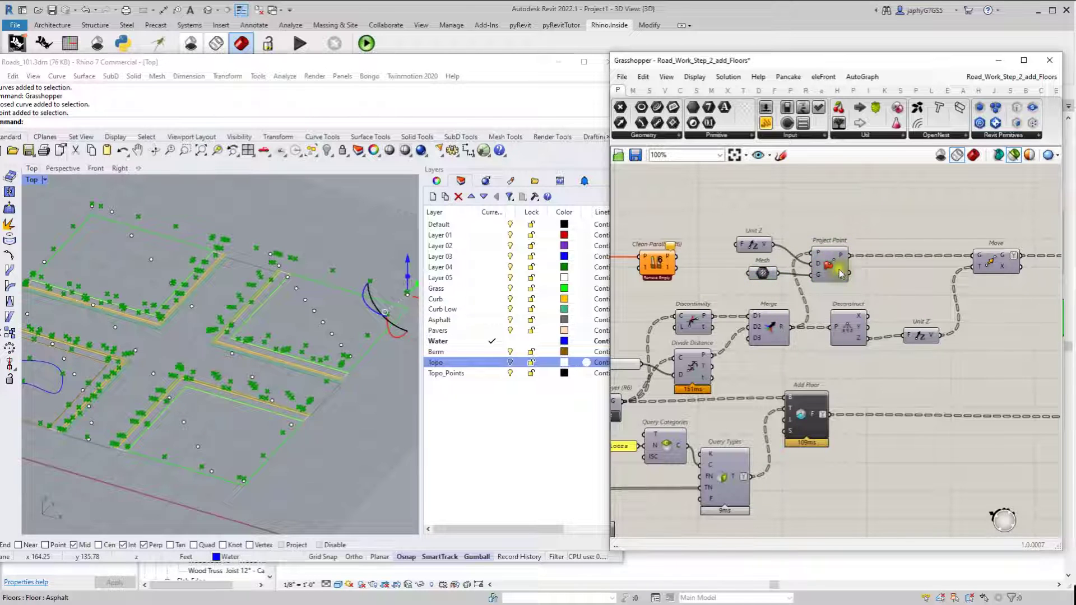
# Show the Topo layer in Rhino and inspect the projected points against the topography from a low angle
pyautogui.click(555, 361)
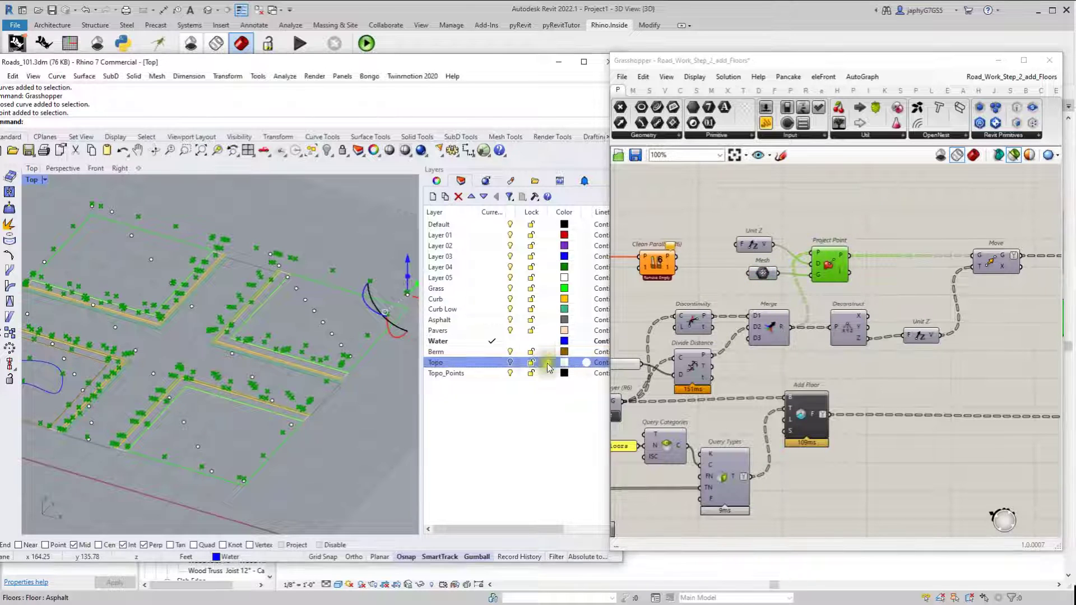
pyautogui.click(510, 364)
pyautogui.moveTo(321, 405); pyautogui.dragTo(314, 354, button='right')
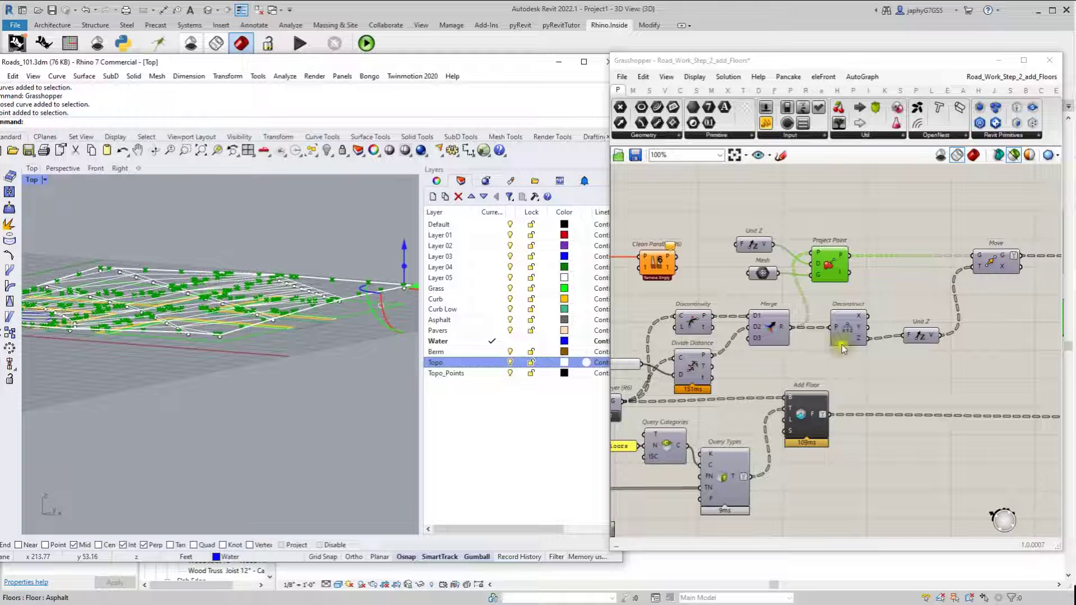
pyautogui.moveTo(209, 415); pyautogui.dragTo(210, 399, button='right')
pyautogui.scroll(6, 148, 348)
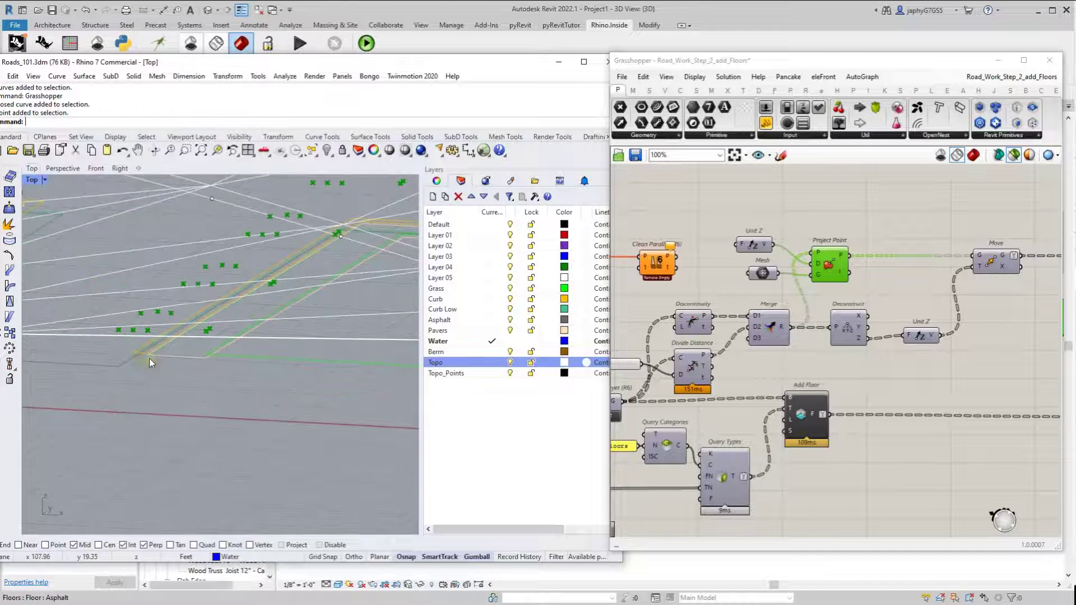
# Examine how the merged points and the Deconstruct Z output feed the Unit Z vector for the Move component
pyautogui.moveTo(929, 360); pyautogui.dragTo(776, 387, button='right')
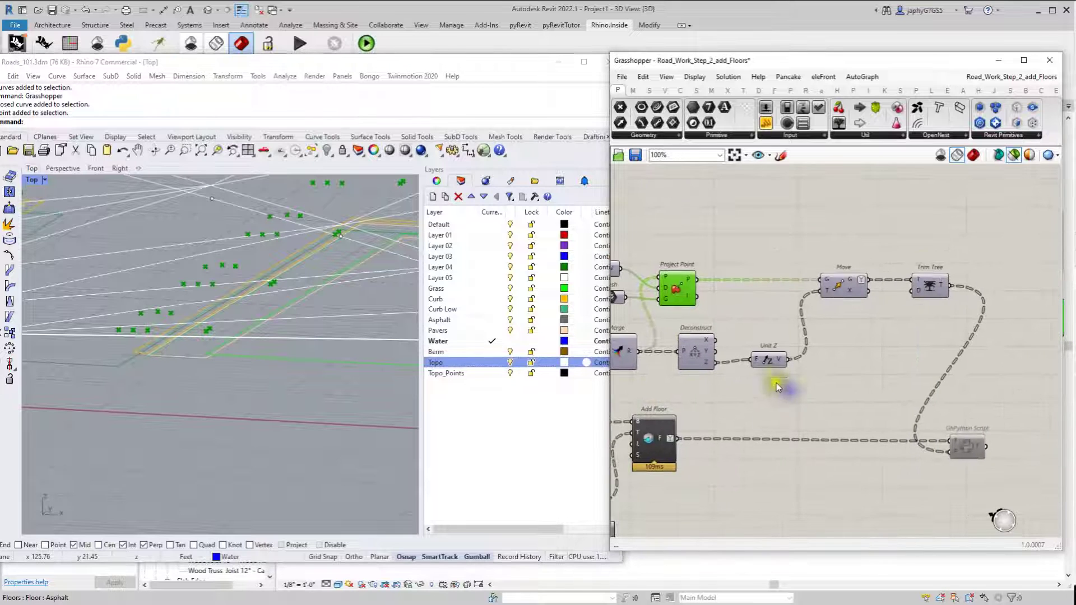
pyautogui.moveTo(776, 366); pyautogui.dragTo(773, 372)
pyautogui.moveTo(772, 365); pyautogui.dragTo(797, 367, button='right')
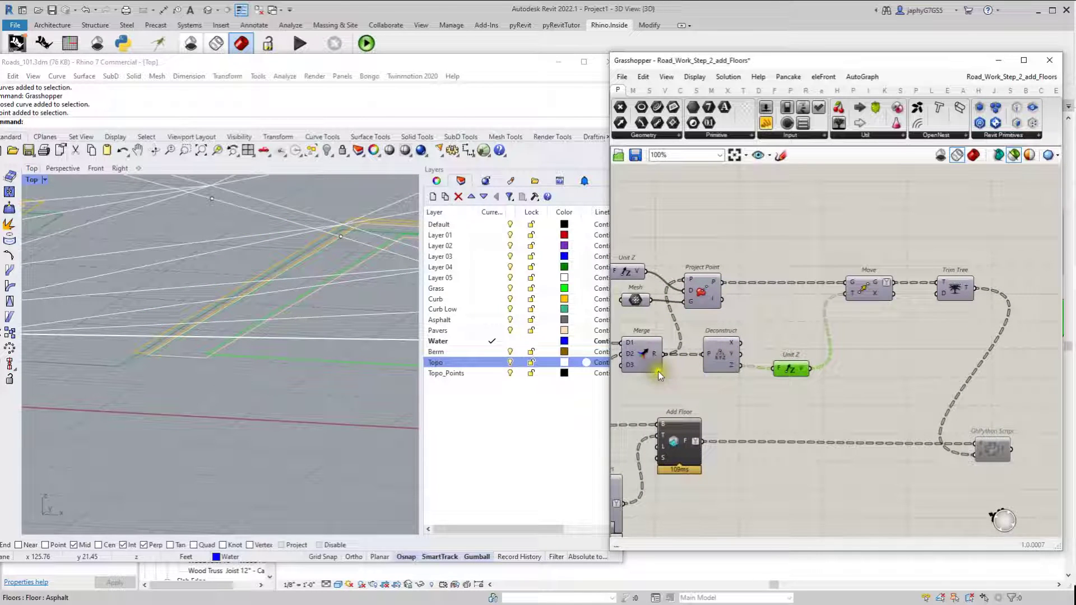
pyautogui.moveTo(657, 355)
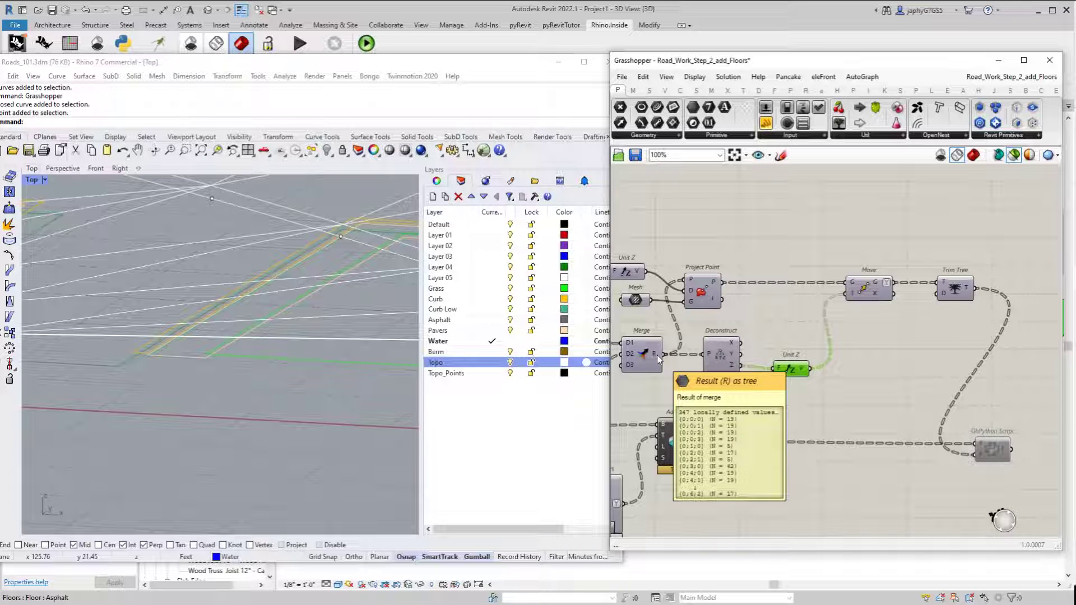
pyautogui.click(655, 356)
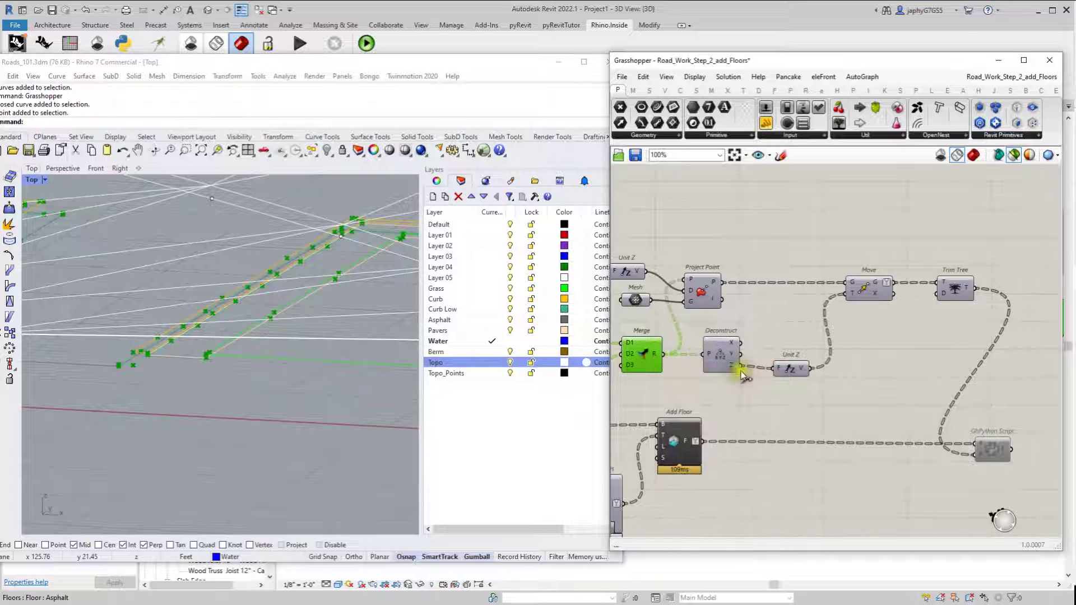
pyautogui.moveTo(738, 368)
pyautogui.moveTo(790, 368); pyautogui.dragTo(790, 366)
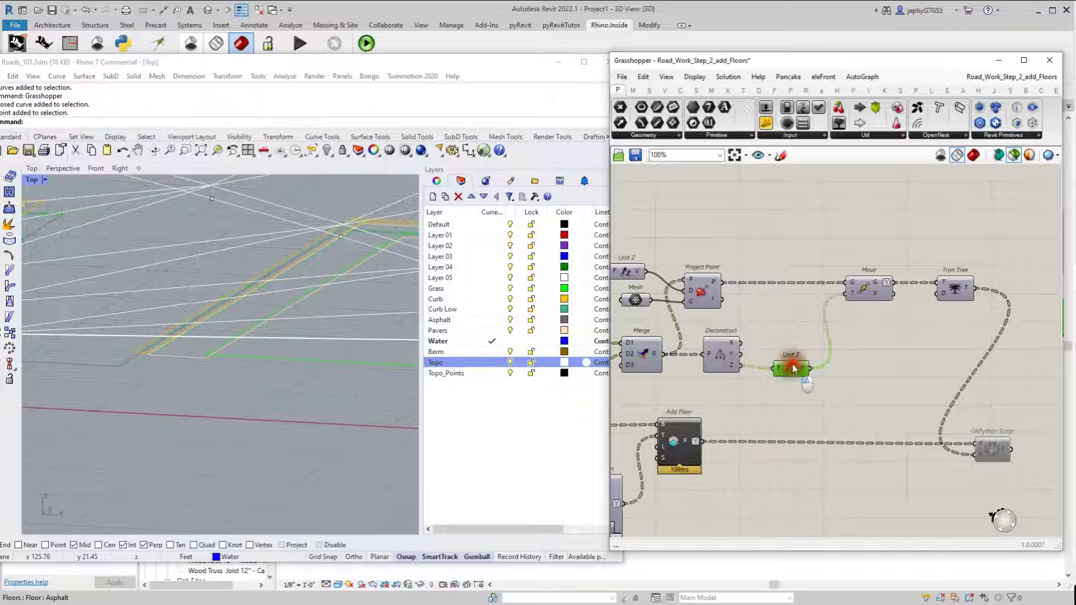
# Compare the Project Point and Move results, and check the data trees of the Move, Trim Tree and Add Floor outputs
pyautogui.click(703, 290)
pyautogui.moveTo(882, 291)
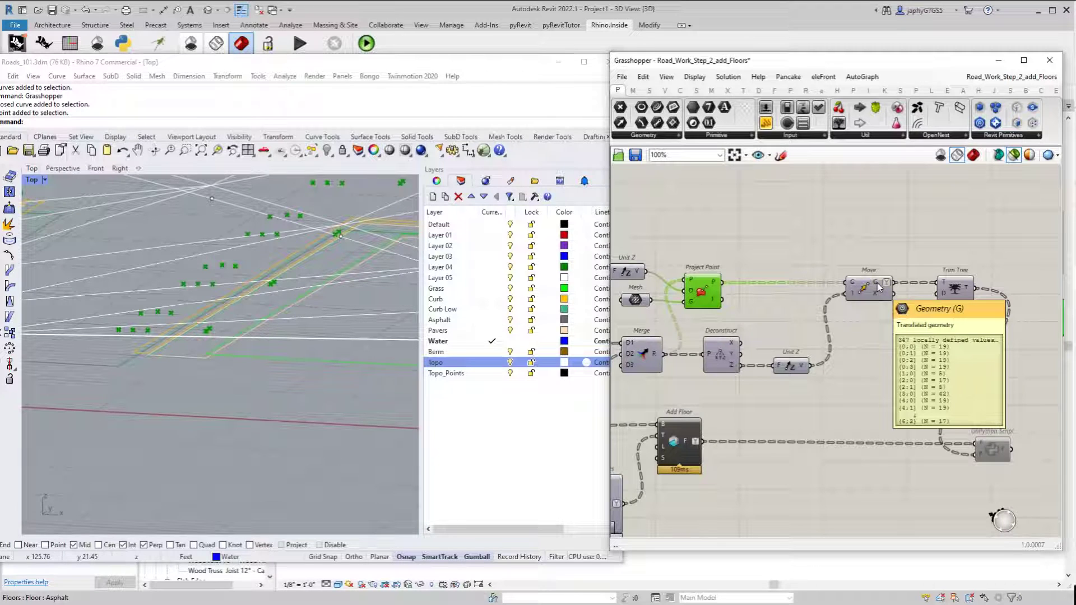
pyautogui.click(878, 286)
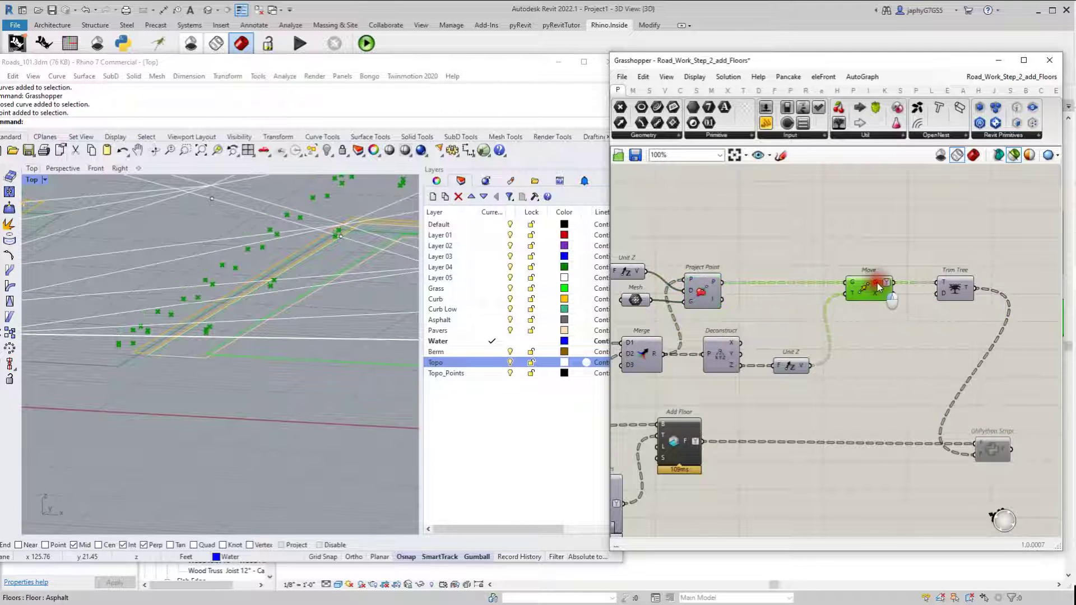
pyautogui.moveTo(967, 293)
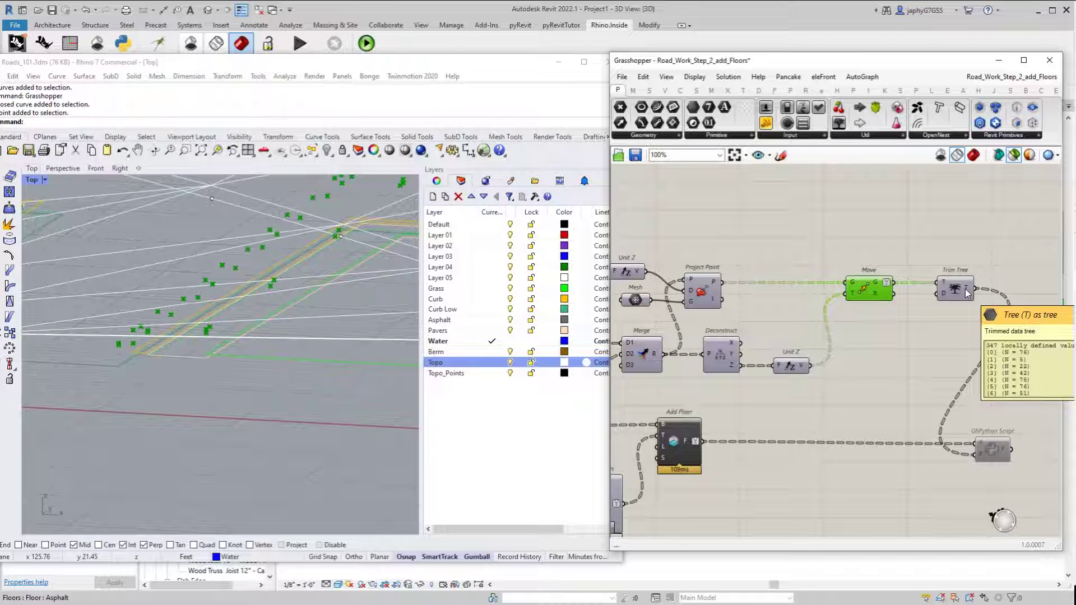
pyautogui.click(934, 382)
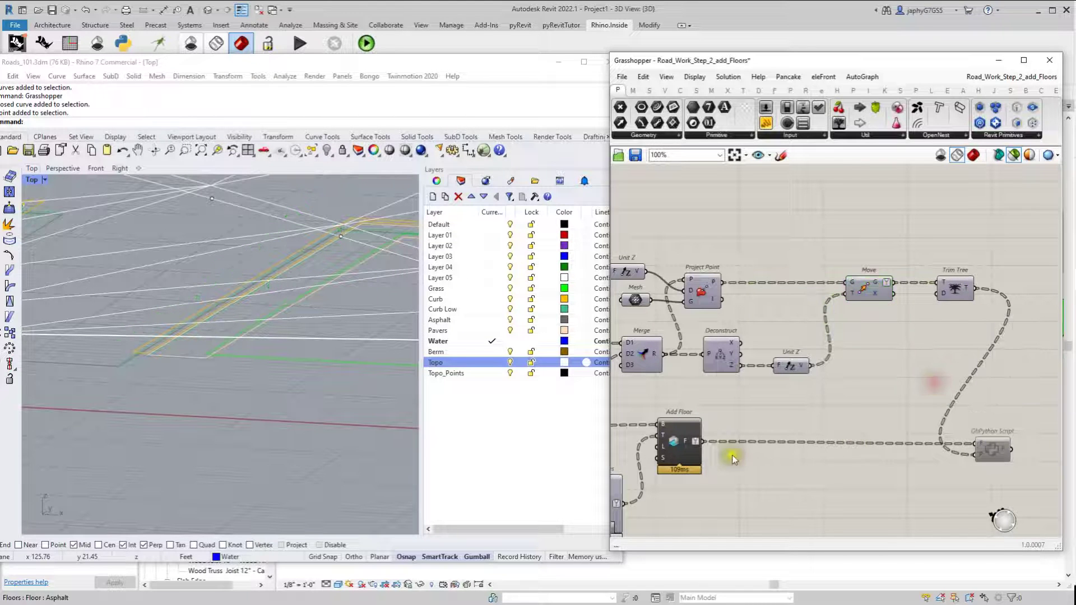
pyautogui.moveTo(691, 447)
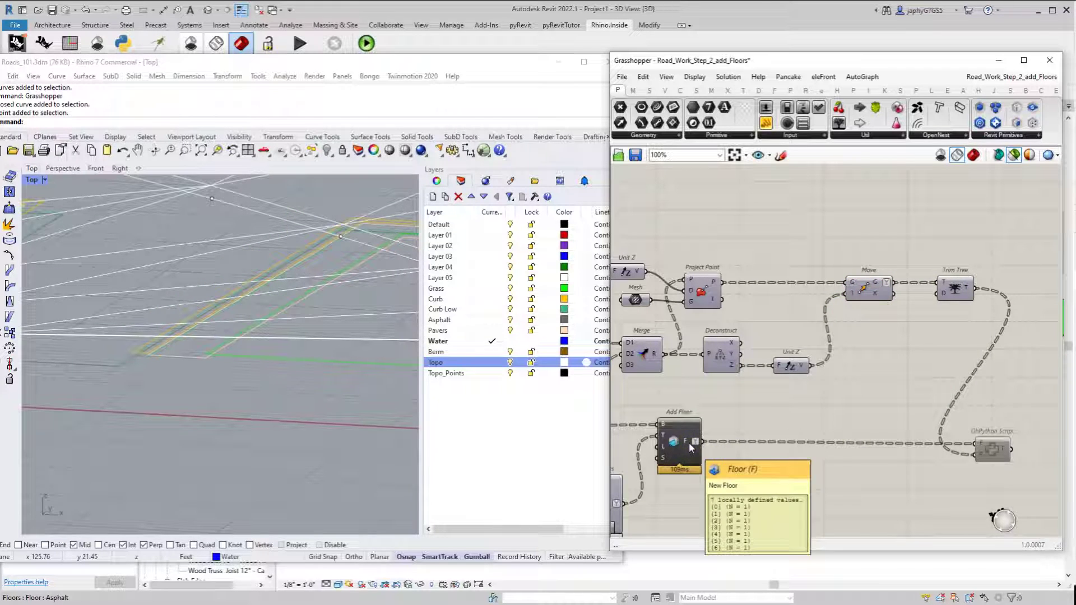
# Move the Grasshopper window clear of the Revit 3D view and enable the GhPython Script component
pyautogui.moveTo(816, 64); pyautogui.dragTo(320, 65)
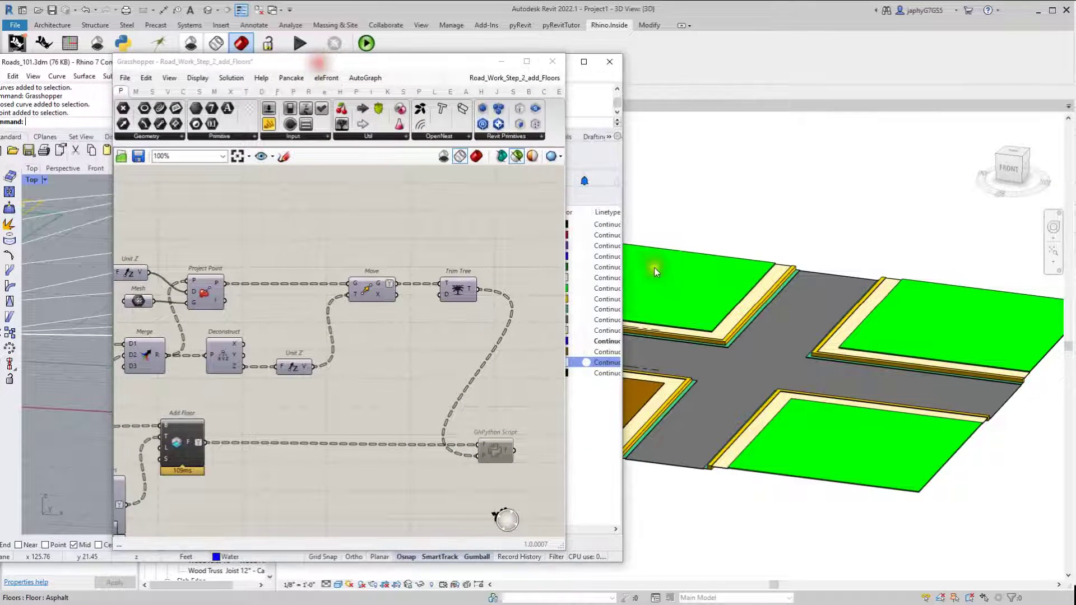
pyautogui.scroll(5, 874, 271)
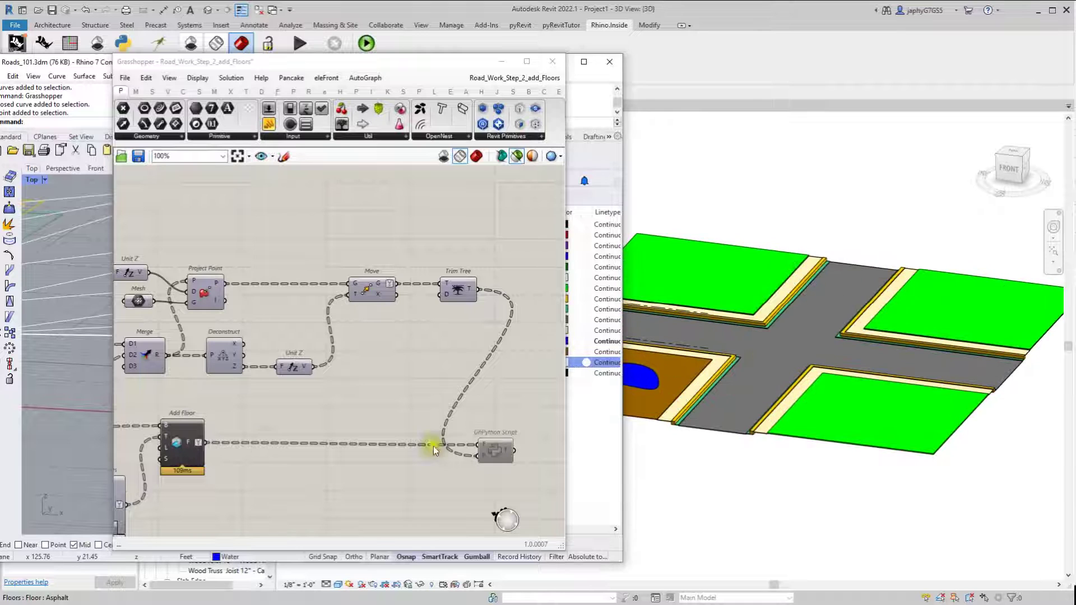
pyautogui.moveTo(283, 421); pyautogui.dragTo(282, 412, button='right')
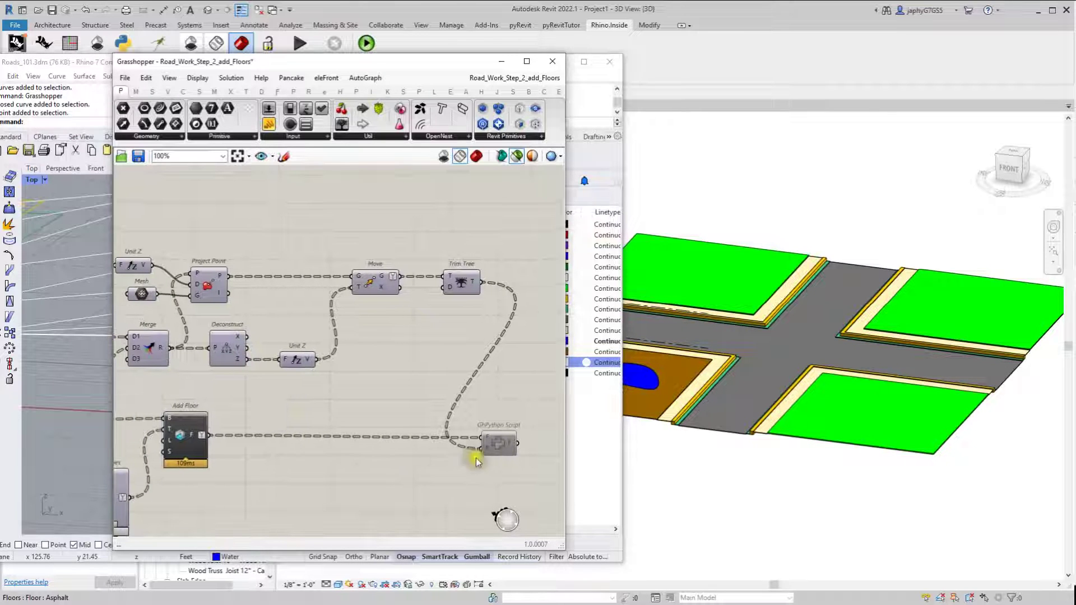
pyautogui.click(495, 447)
pyautogui.hotkey('ctrl', 'e')
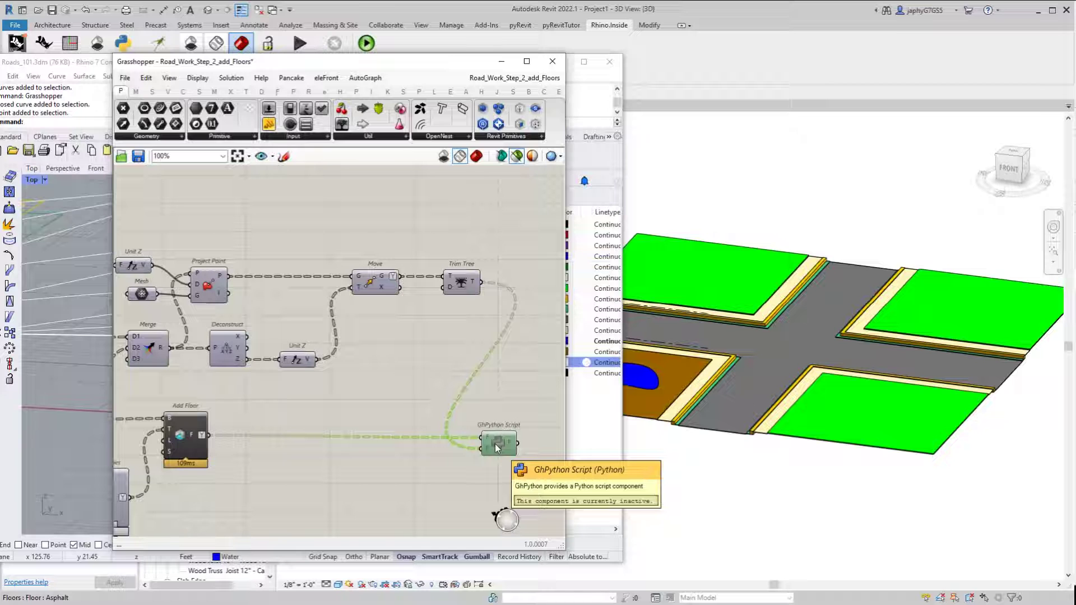
pyautogui.middleClick(496, 444)
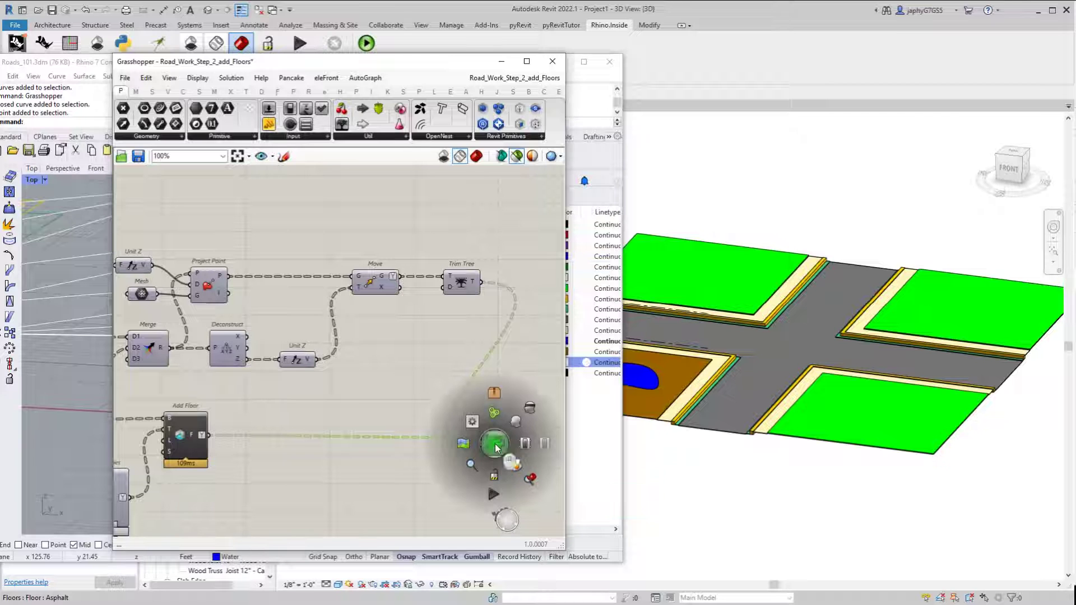
pyautogui.click(526, 445)
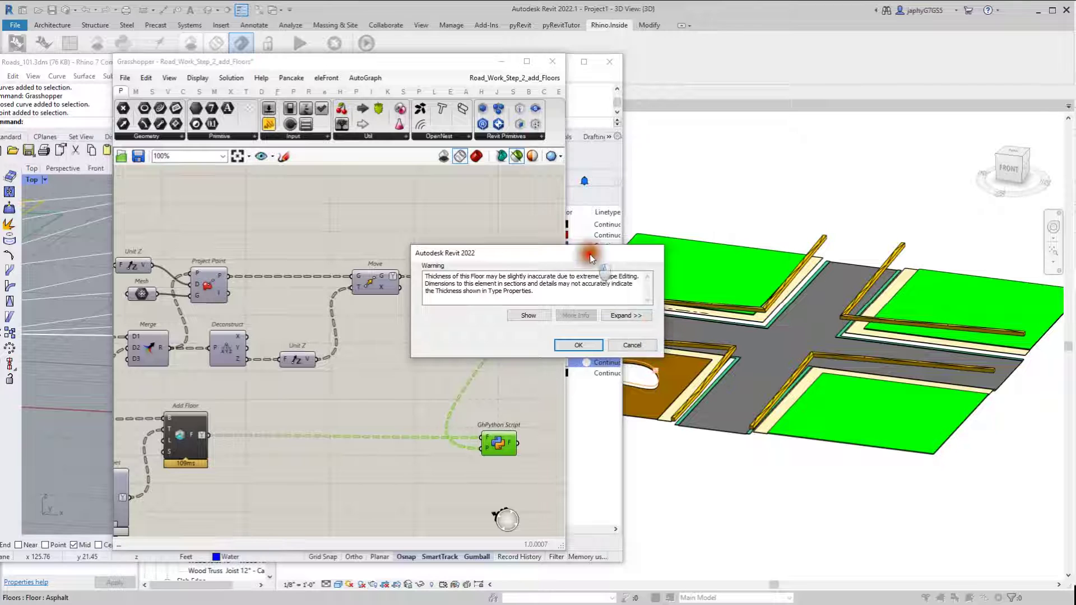
# Accept the Revit warnings about inaccurate floor thickness so the script can finish shaping the floors
pyautogui.moveTo(589, 254); pyautogui.dragTo(852, 145)
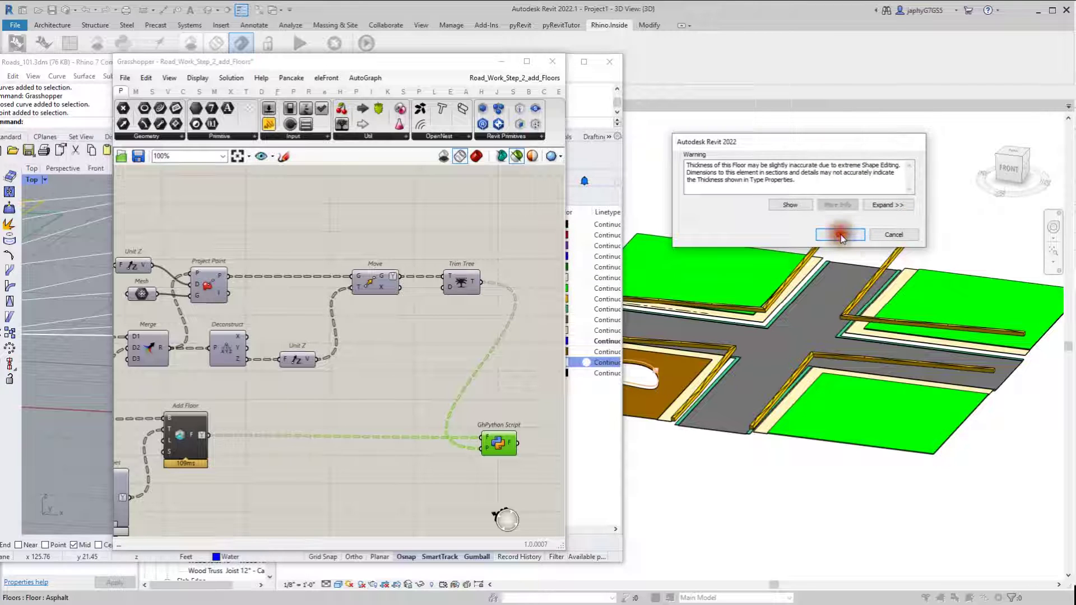
pyautogui.click(840, 234)
pyautogui.click(565, 358)
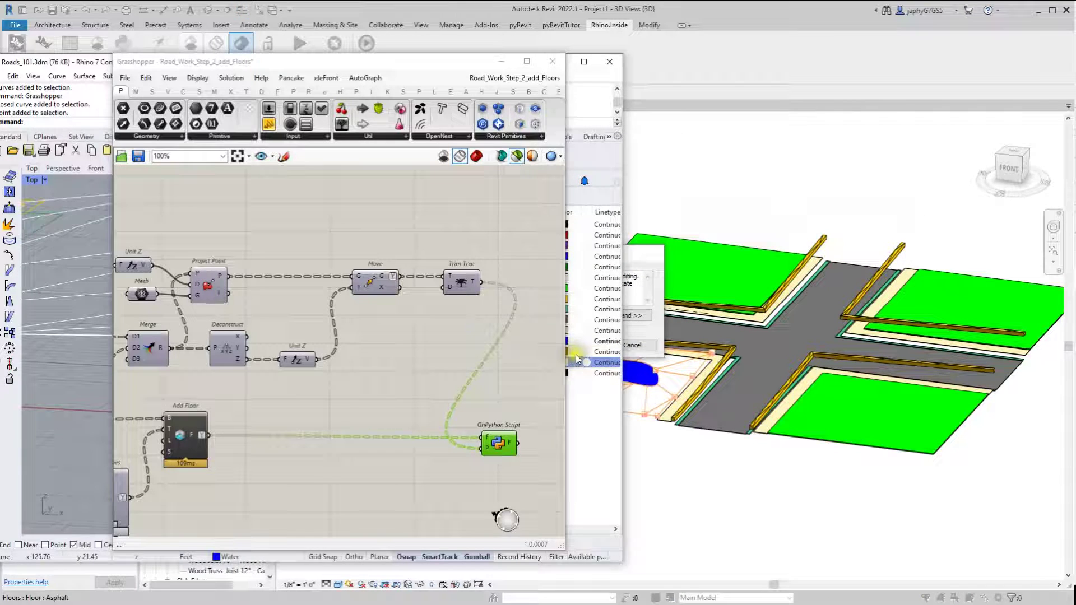
pyautogui.click(647, 335)
pyautogui.click(581, 344)
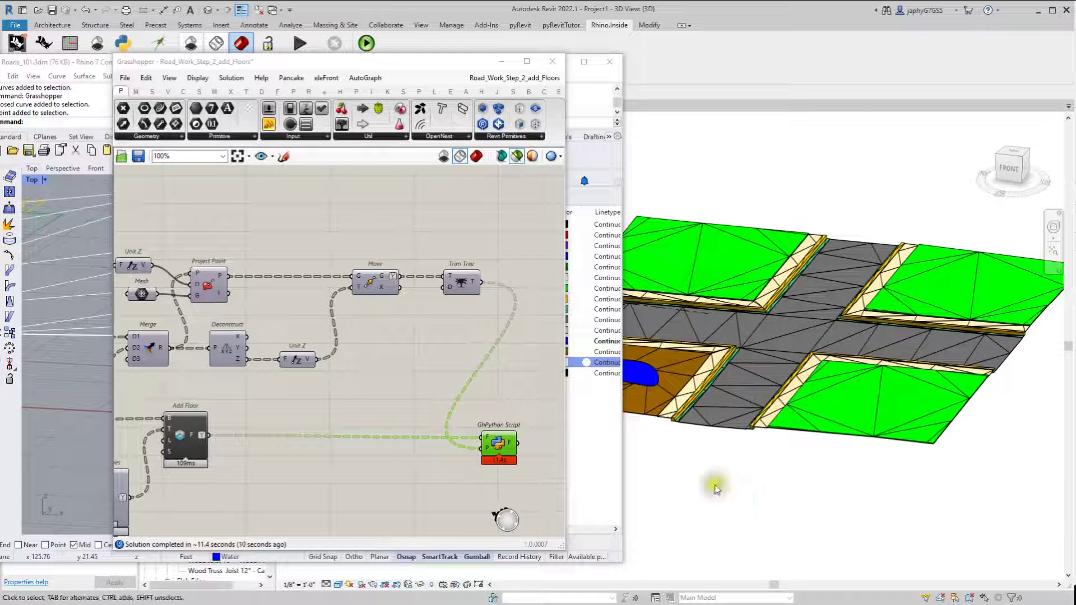
# Select the grass floor in the Revit 3D view to inspect its shape-edited geometry
pyautogui.scroll(-2, 695, 450)
pyautogui.scroll(2, 719, 445)
pyautogui.click(763, 437)
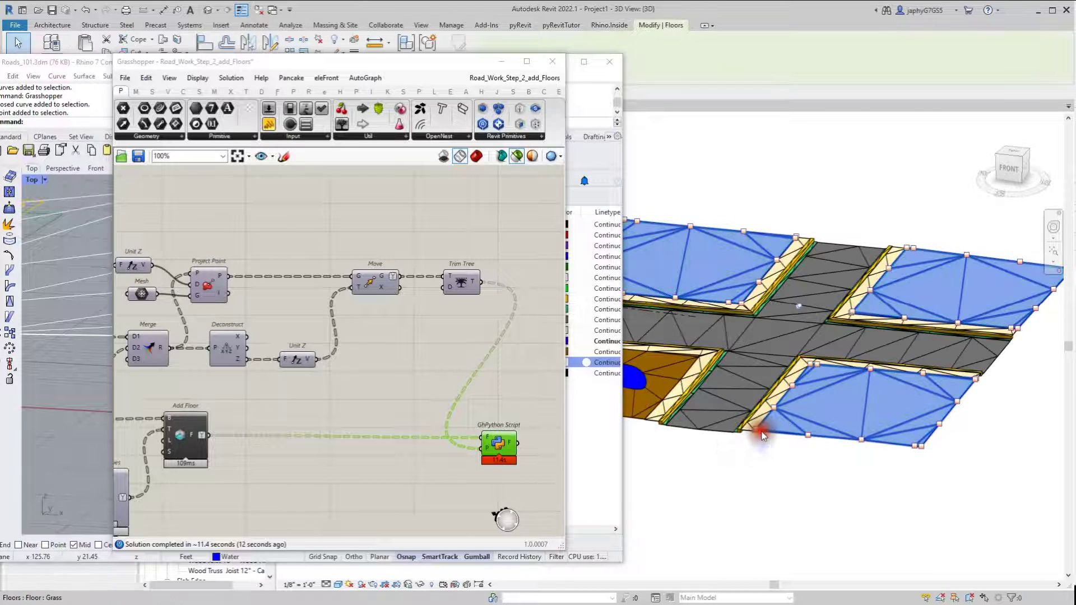
# Examine the shaped floors along the road and curb edges in the Revit 3D view, and clear the floor selection
pyautogui.moveTo(858, 457); pyautogui.dragTo(839, 413, button='middle')
pyautogui.scroll(3, 867, 415)
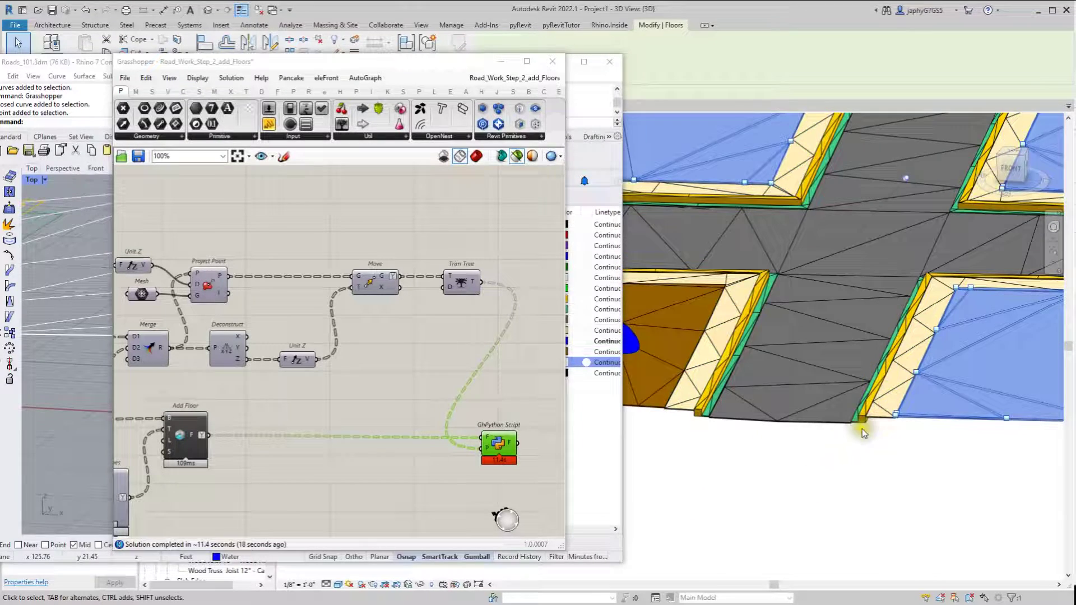
pyautogui.scroll(-5, 869, 426)
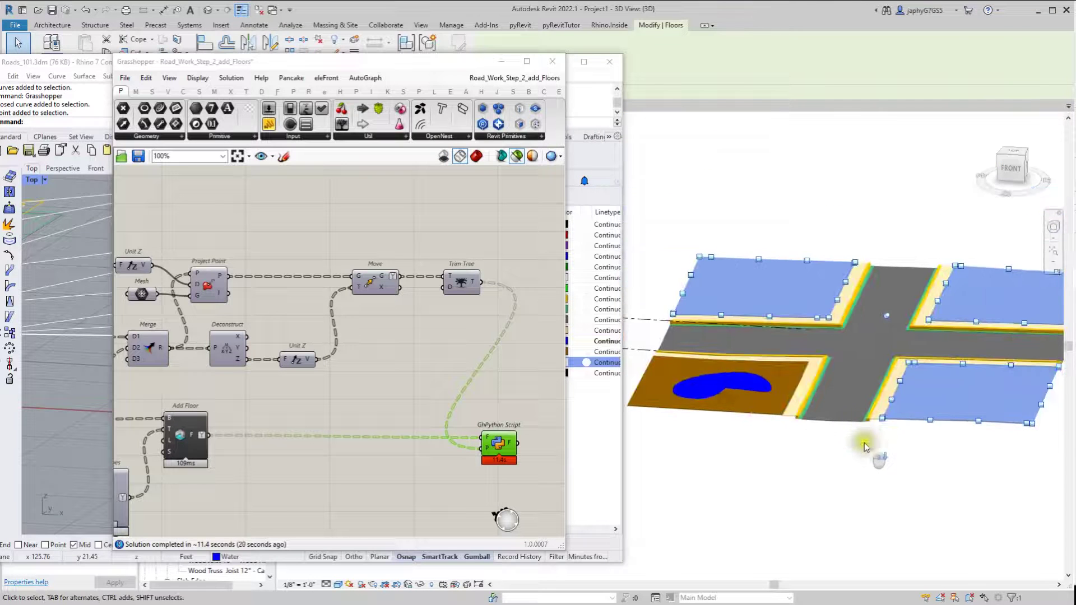
pyautogui.keyDown('shift'); pyautogui.moveTo(880, 451); pyautogui.dragTo(923, 448, button='middle'); pyautogui.keyUp('shift')
pyautogui.scroll(1, 919, 448)
pyautogui.click(796, 504)
# Disable the GhPython Script component in the Grasshopper definition
pyautogui.doubleClick(500, 444)
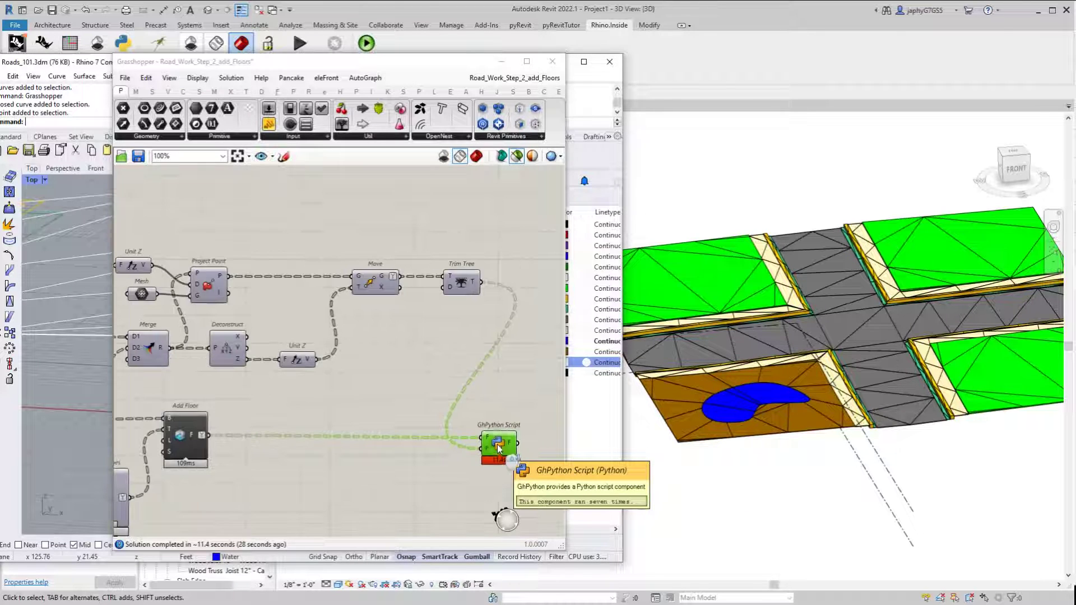
pyautogui.scroll(-1, 436, 416)
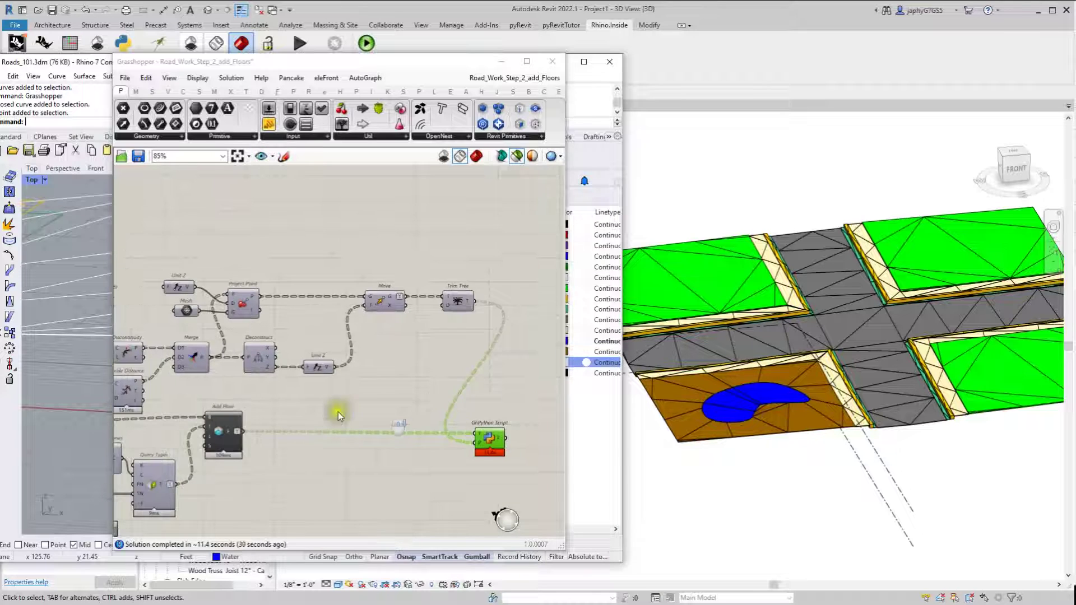
pyautogui.moveTo(333, 418)
pyautogui.mouseDown(button='right')
pyautogui.moveTo(421, 411)
pyautogui.moveTo(331, 396)
pyautogui.mouseUp(button='right')
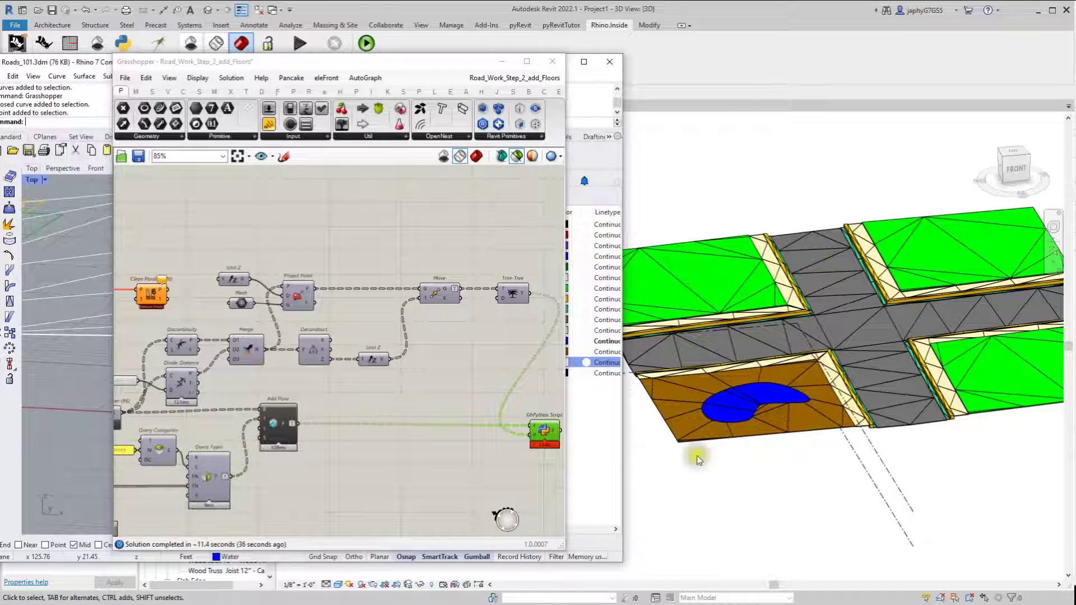
pyautogui.click(540, 464)
pyautogui.middleClick(548, 429)
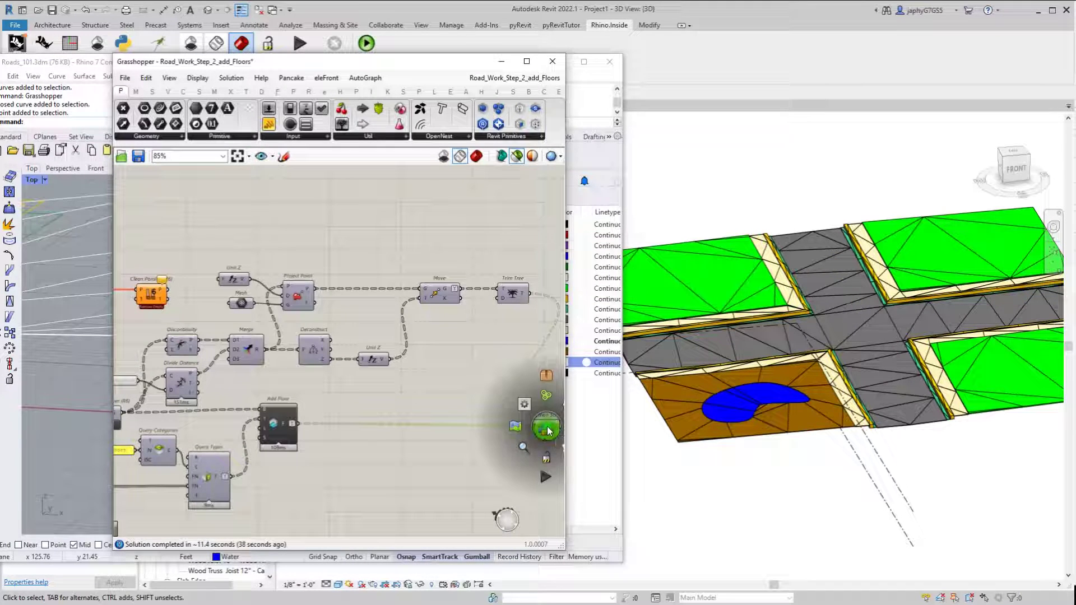
pyautogui.click(385, 352)
pyautogui.moveTo(424, 365); pyautogui.dragTo(321, 351, button='right')
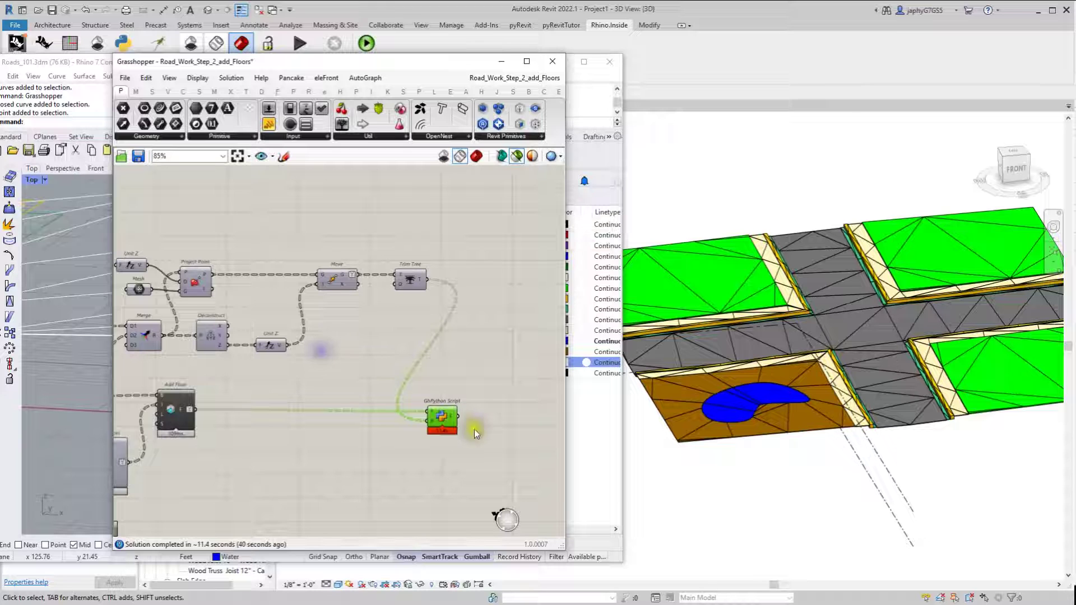
pyautogui.middleClick(446, 418)
pyautogui.click(492, 418)
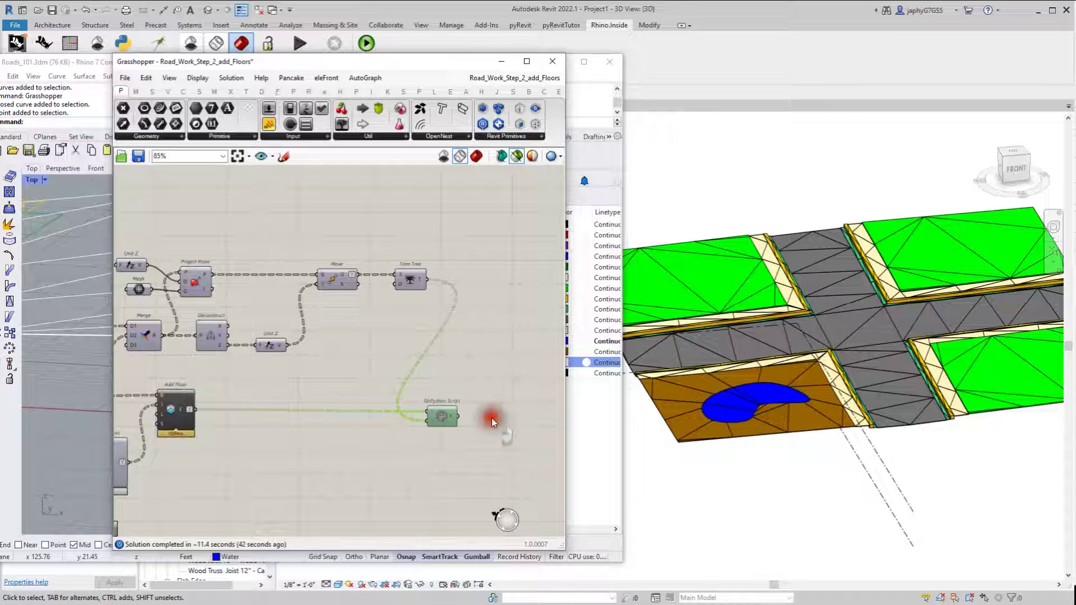
# Set the Add Floor component's tracking mode to Enabled : Replace so the Revit floors are recreated
pyautogui.moveTo(441, 441); pyautogui.dragTo(513, 438, button='right')
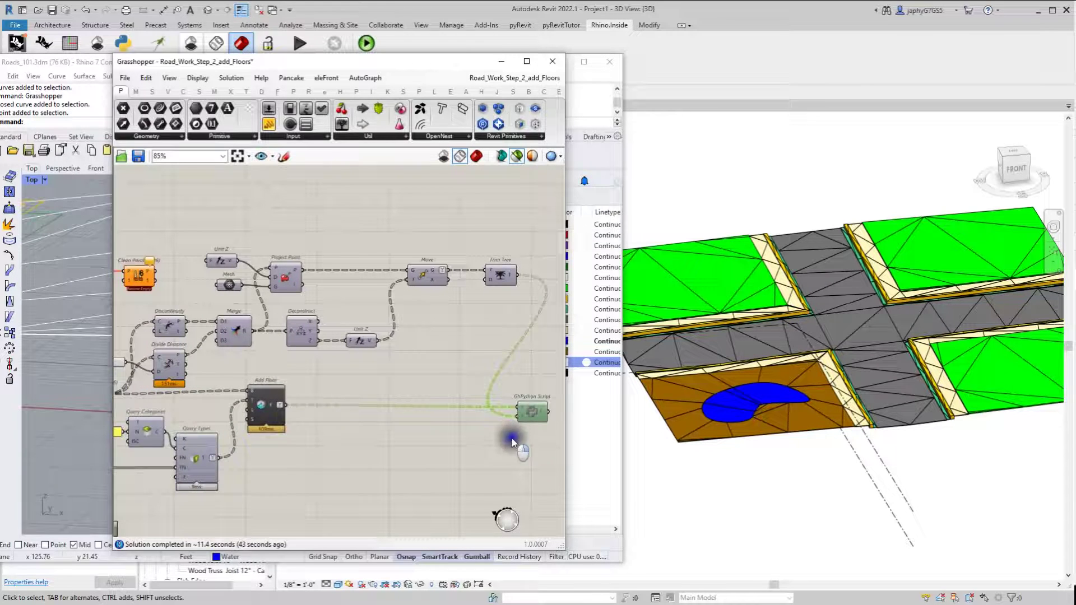
pyautogui.click(261, 404)
pyautogui.rightClick(261, 404)
pyautogui.moveTo(320, 478)
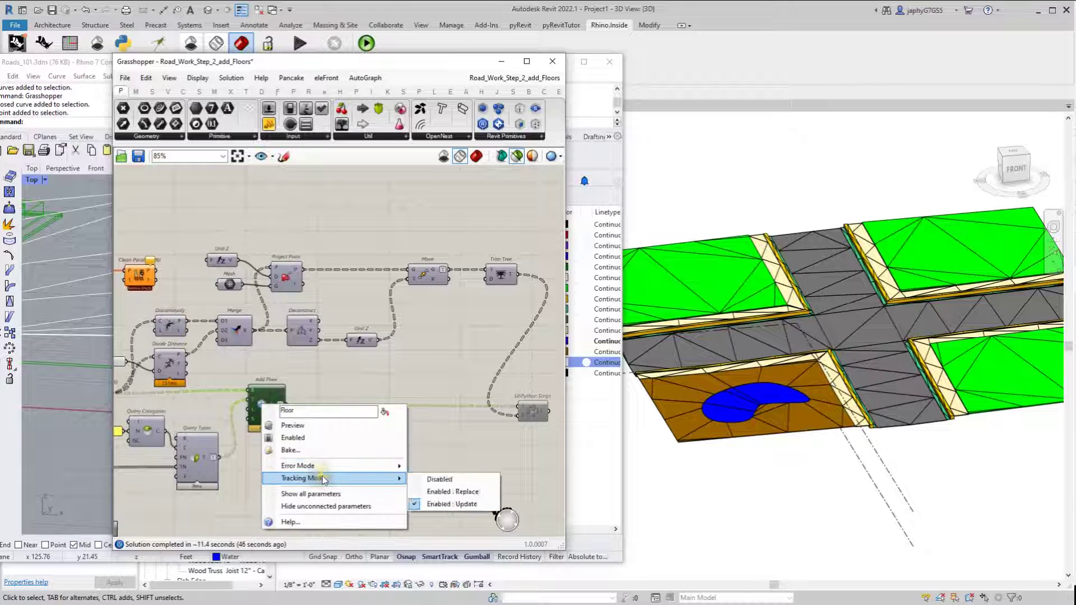
pyautogui.click(461, 485)
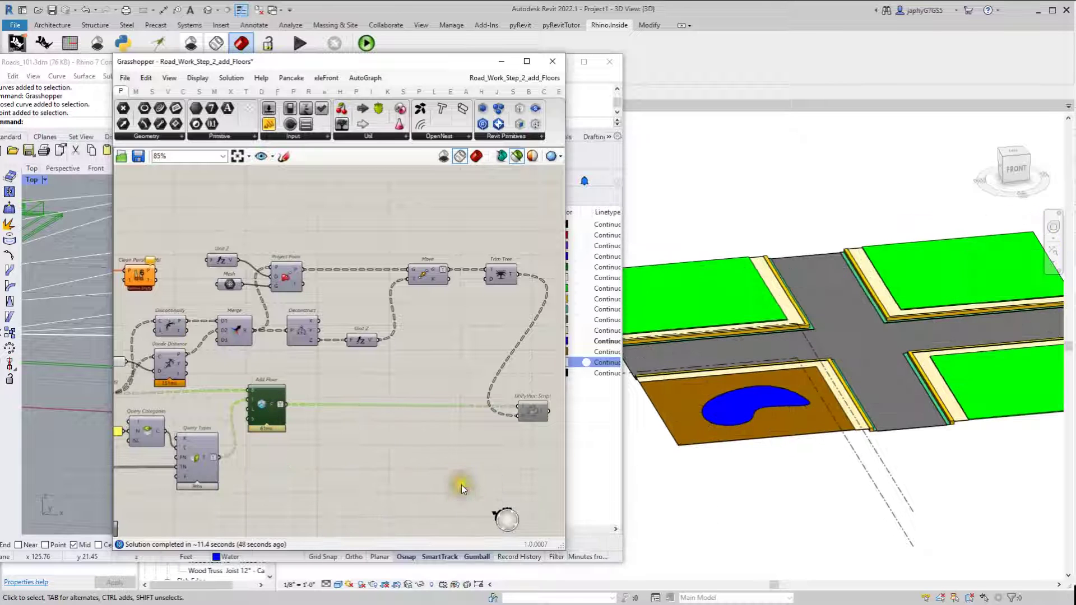
pyautogui.moveTo(922, 440)
pyautogui.keyDown('shift'); pyautogui.mouseDown(button='middle')
pyautogui.moveTo(890, 423)
pyautogui.moveTo(897, 359)
pyautogui.moveTo(894, 444)
pyautogui.moveTo(914, 456)
pyautogui.mouseUp(button='middle'); pyautogui.keyUp('shift')
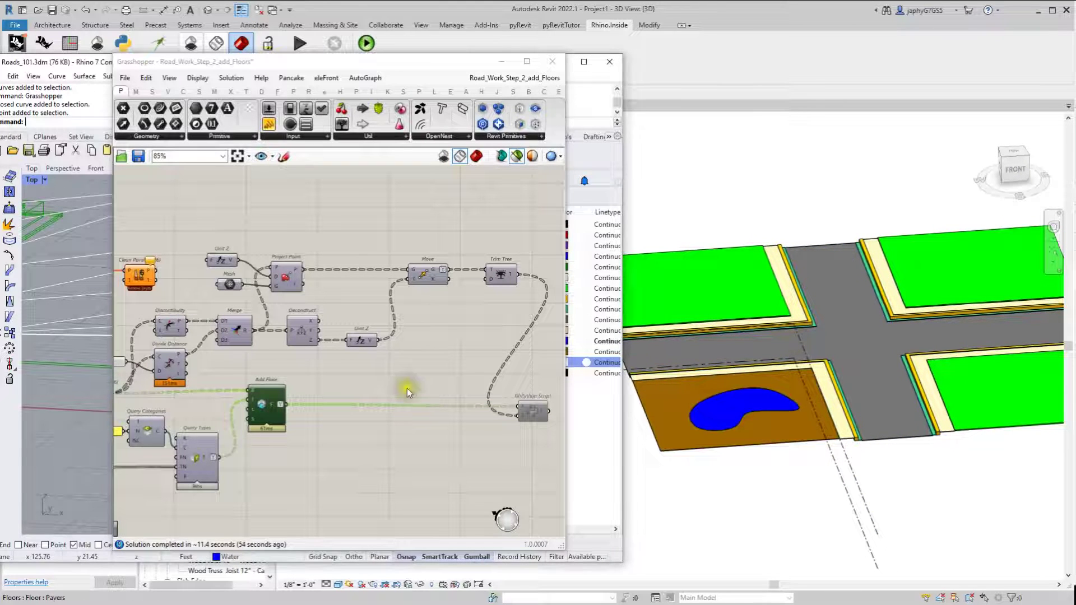
# Set the Distance slider feeding the Divide Distance component to 8
pyautogui.moveTo(242, 377); pyautogui.dragTo(356, 382, button='right')
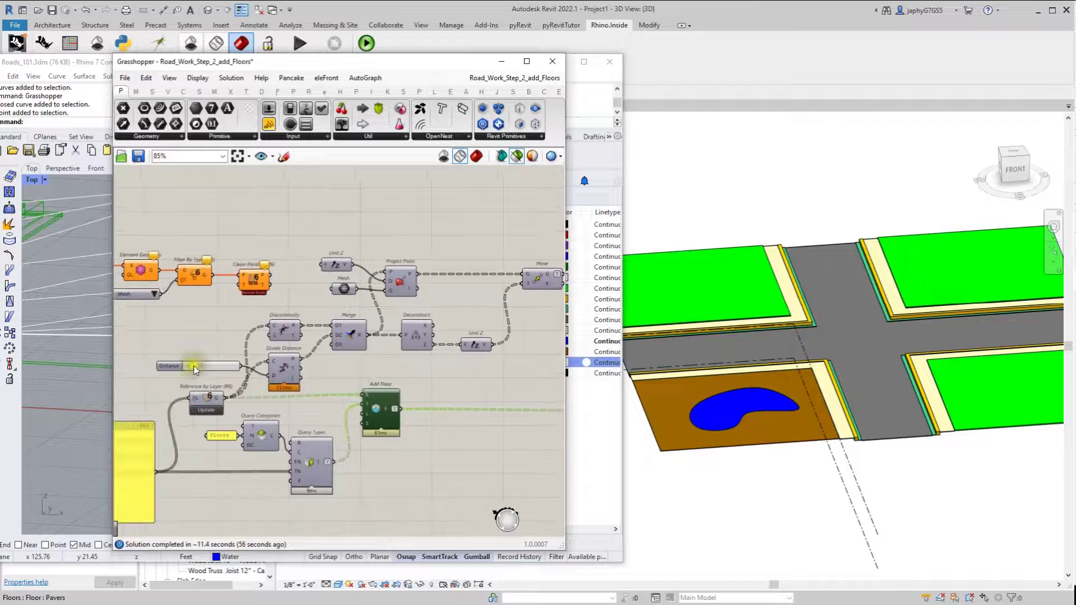
pyautogui.scroll(3, 192, 372)
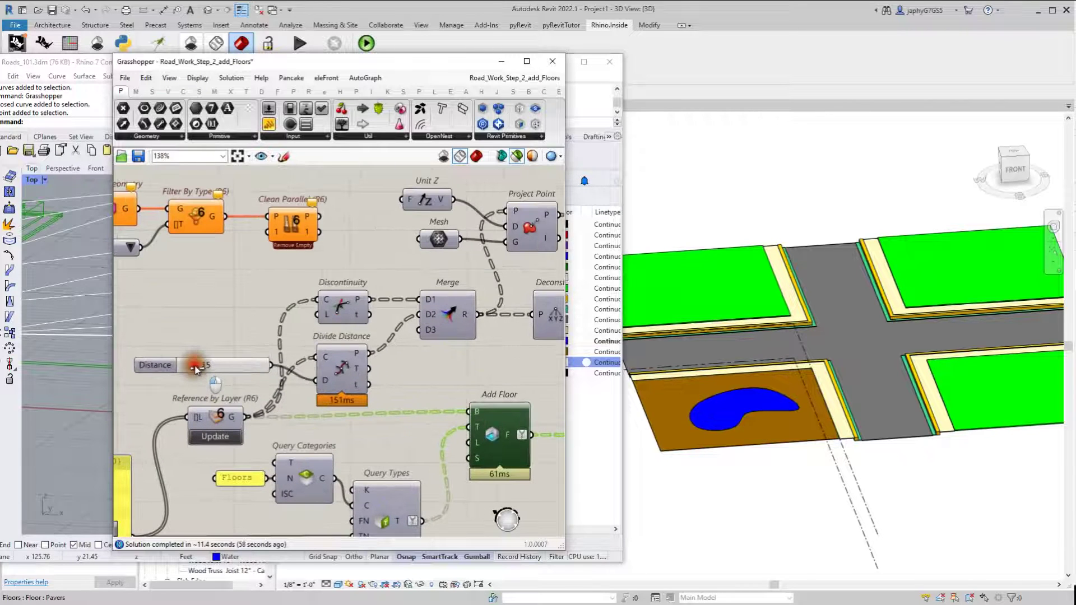
pyautogui.moveTo(195, 366); pyautogui.dragTo(191, 366)
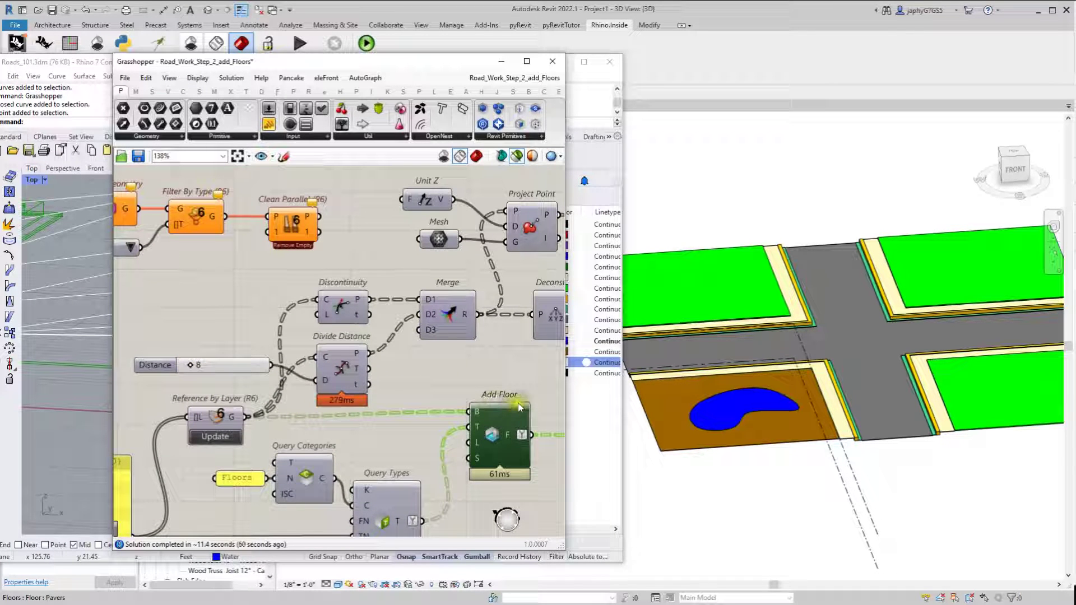
# Narrow the Rhino and Grasshopper windows to uncover more of the Revit 3D view, and enable the GhPython Script component
pyautogui.click(624, 399)
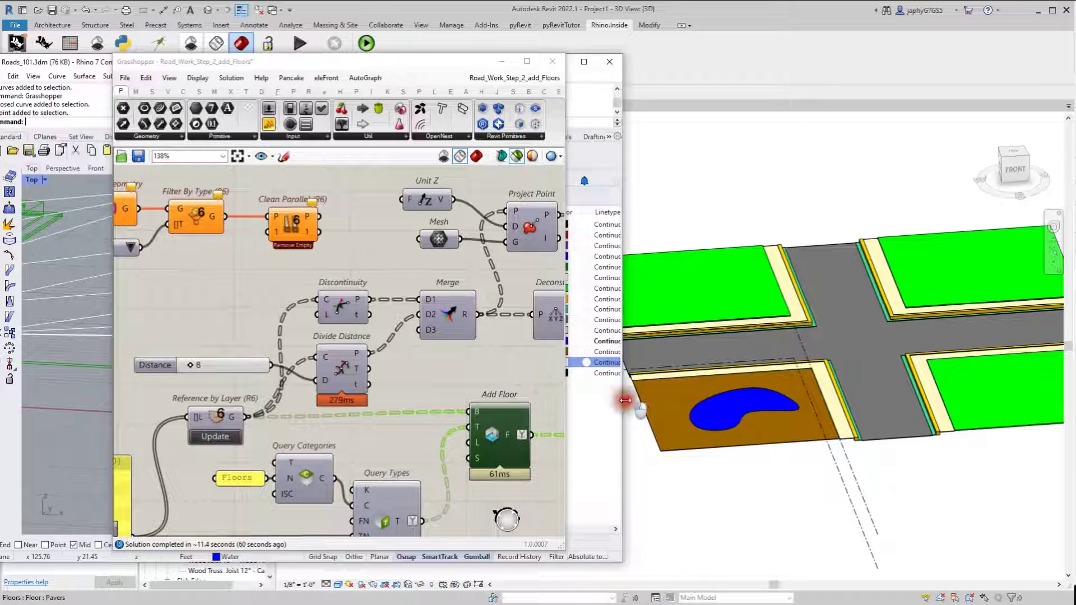
pyautogui.moveTo(624, 399); pyautogui.dragTo(442, 367)
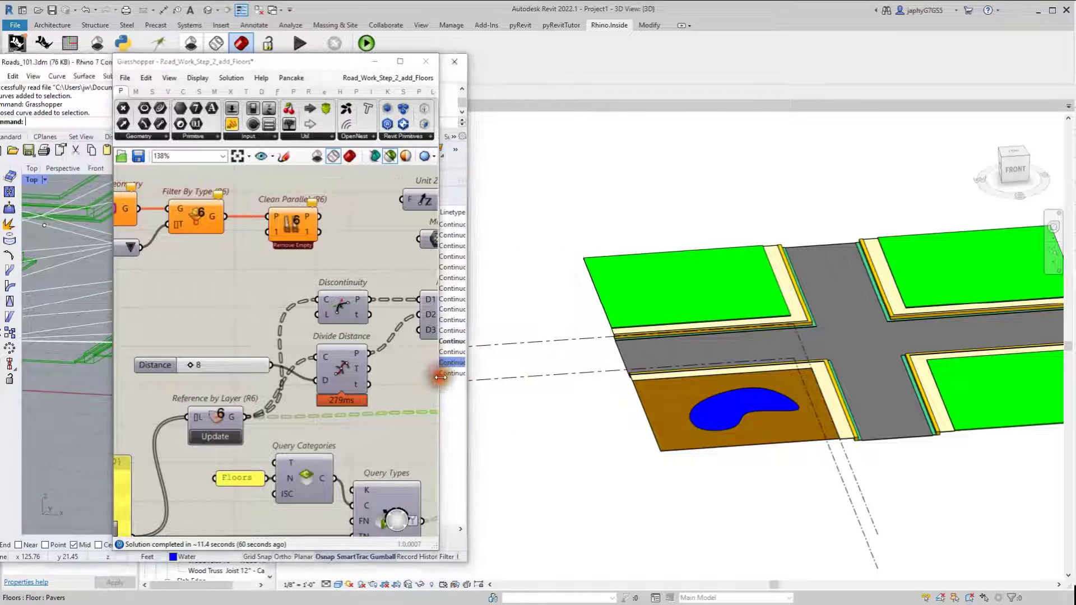
pyautogui.scroll(-3, 203, 359)
pyautogui.scroll(-1, 203, 359)
pyautogui.moveTo(330, 362); pyautogui.dragTo(172, 377, button='right')
pyautogui.click(343, 405)
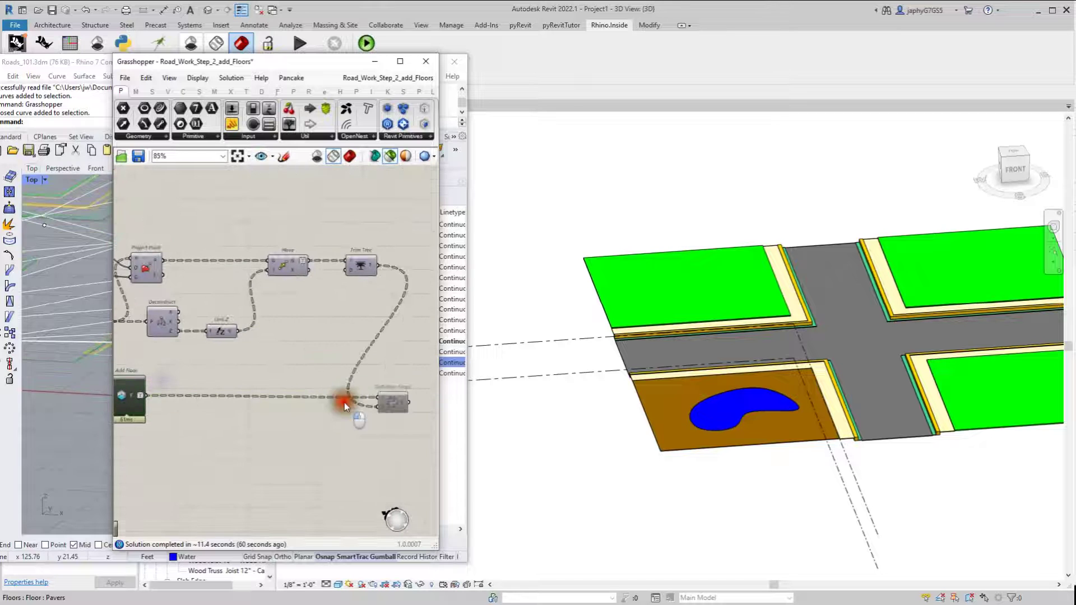
pyautogui.middleClick(392, 403)
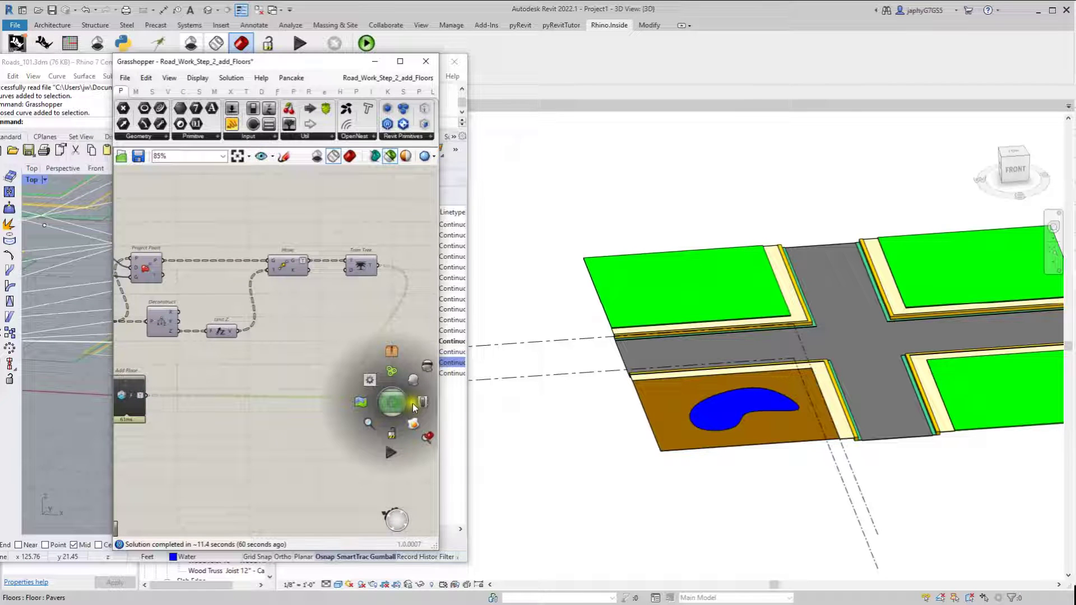
pyautogui.click(424, 414)
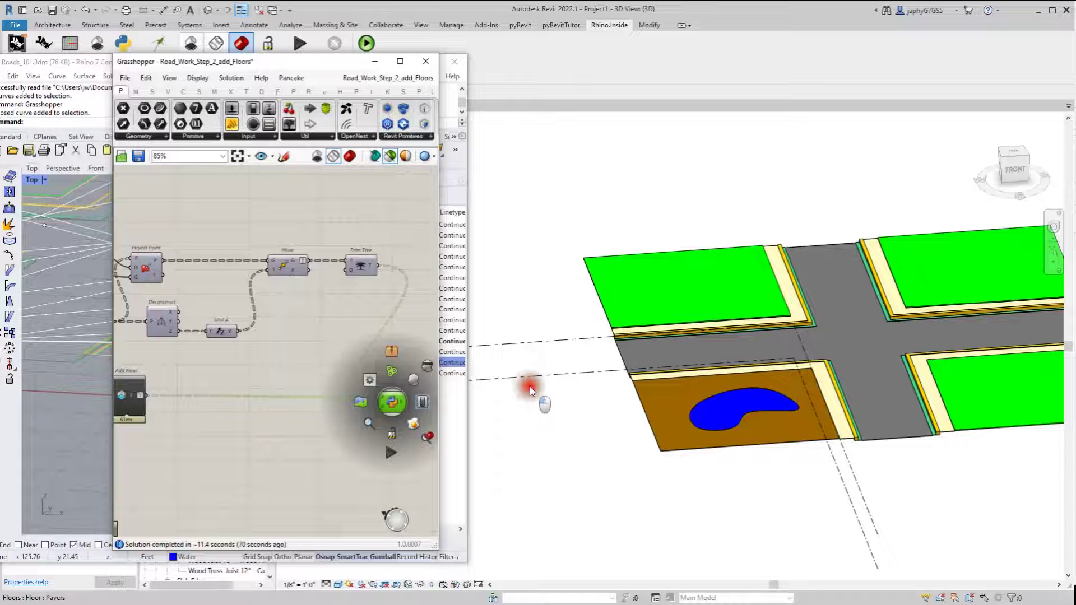
pyautogui.click(573, 345)
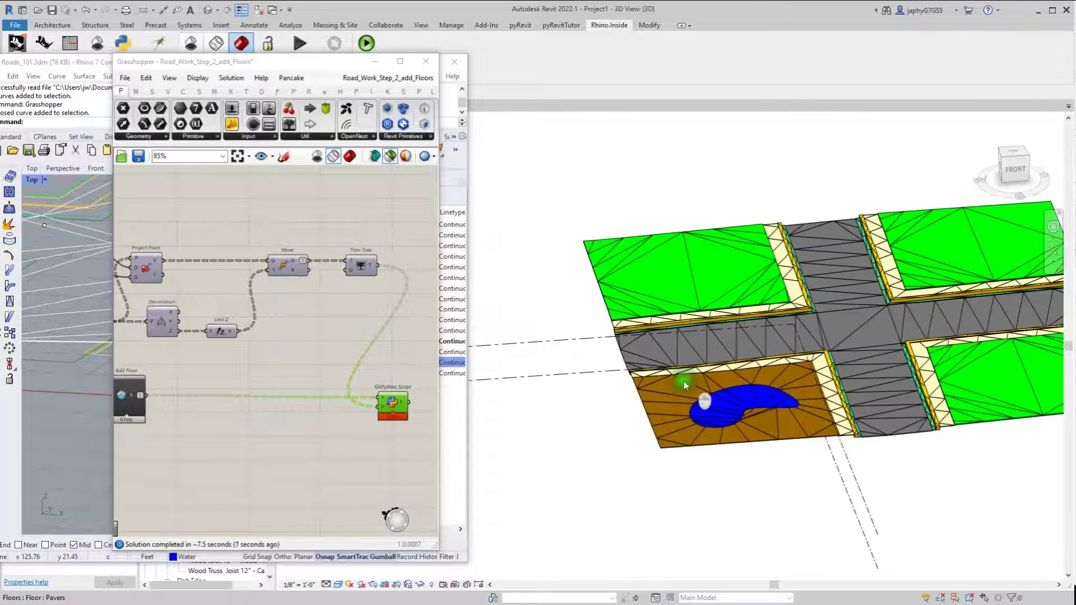
# Examine the triangulation of the reshaped road, curb, berm and grass floors in the Revit 3D view
pyautogui.scroll(-3, 576, 425)
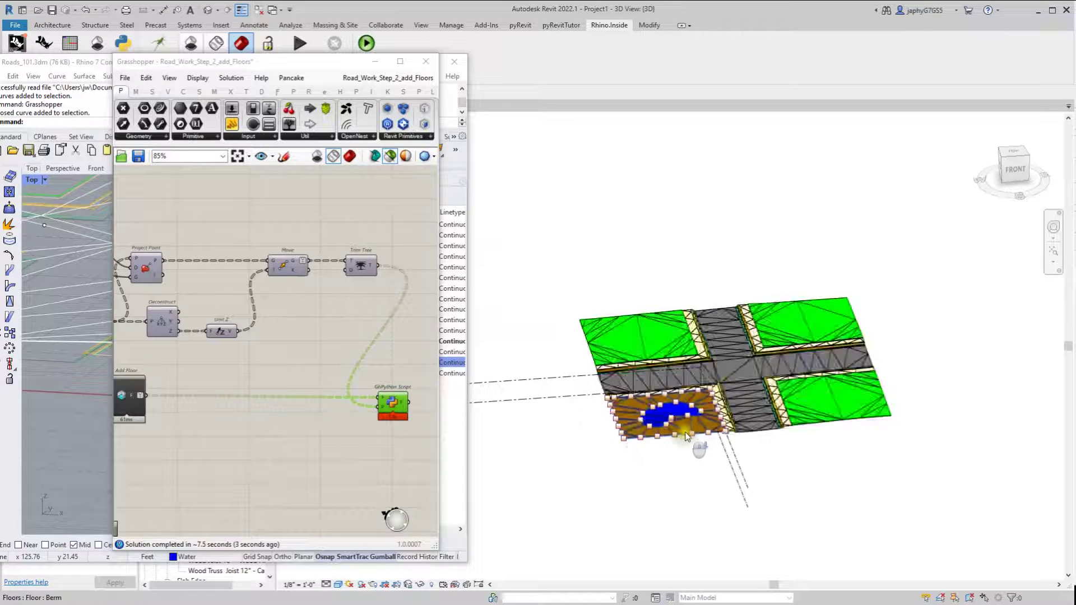
pyautogui.scroll(3, 734, 444)
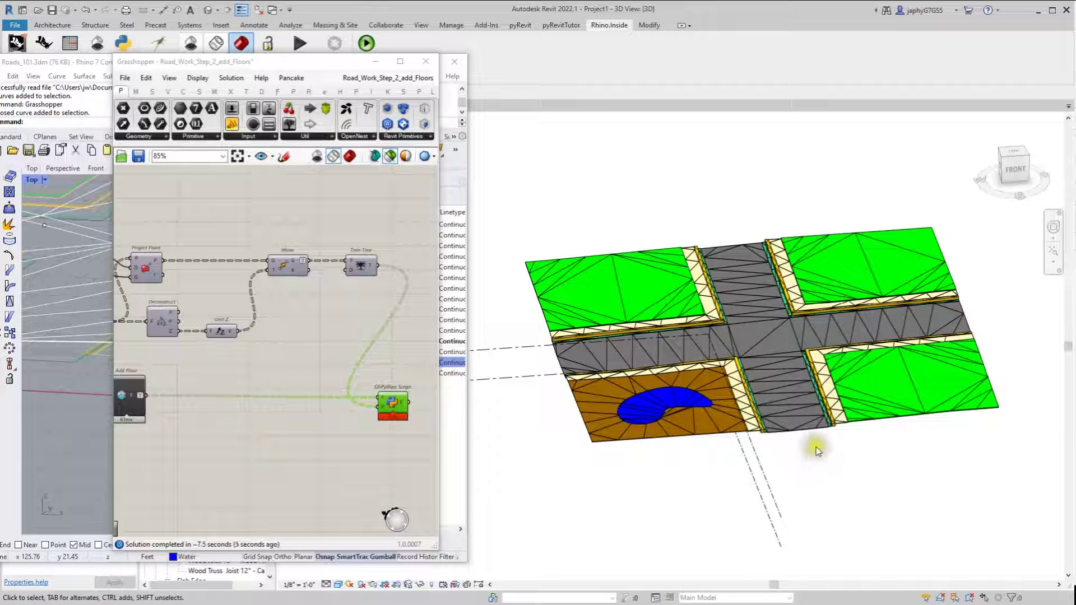
pyautogui.keyDown('shift'); pyautogui.moveTo(886, 463); pyautogui.dragTo(781, 435, button='middle'); pyautogui.keyUp('shift')
pyautogui.scroll(3, 729, 393)
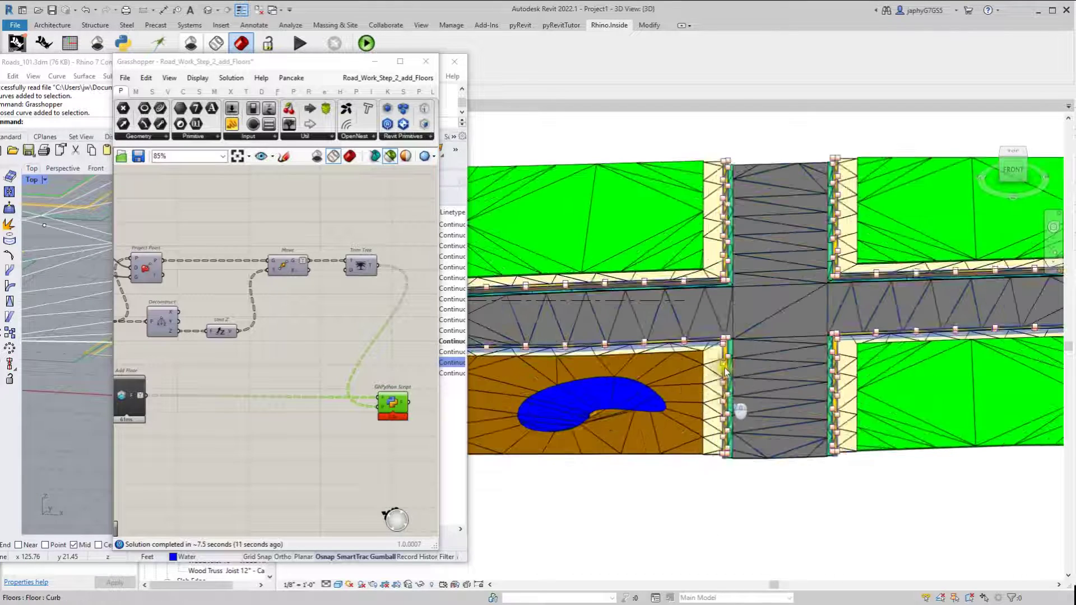
pyautogui.scroll(-3, 796, 370)
pyautogui.keyDown('shift'); pyautogui.moveTo(845, 376); pyautogui.dragTo(793, 368, button='middle'); pyautogui.keyUp('shift')
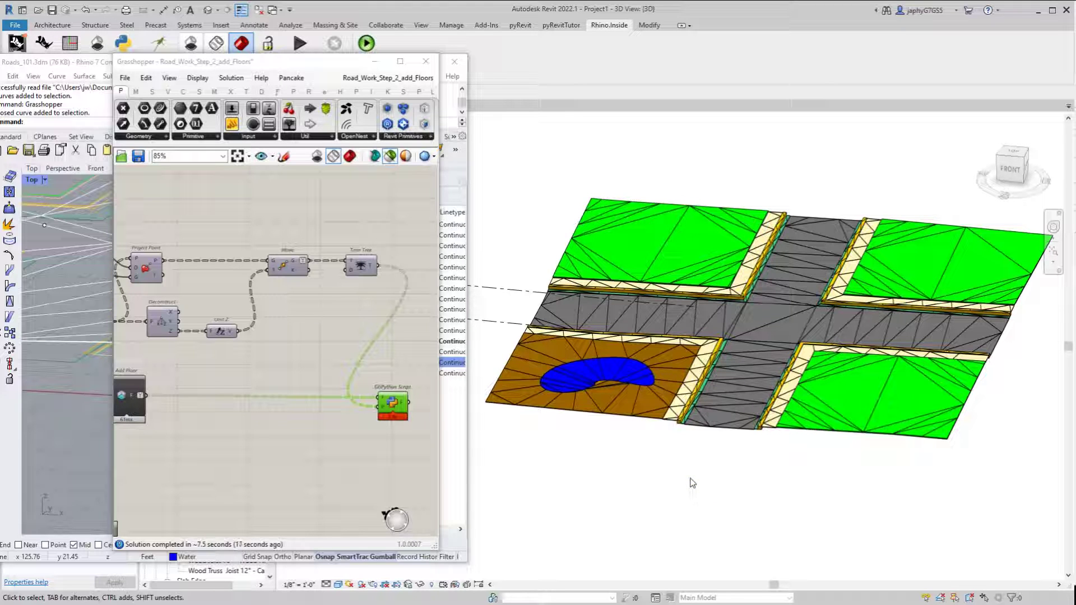
pyautogui.click(685, 510)
pyautogui.keyDown('shift'); pyautogui.moveTo(735, 461); pyautogui.dragTo(765, 463, button='middle'); pyautogui.keyUp('shift')
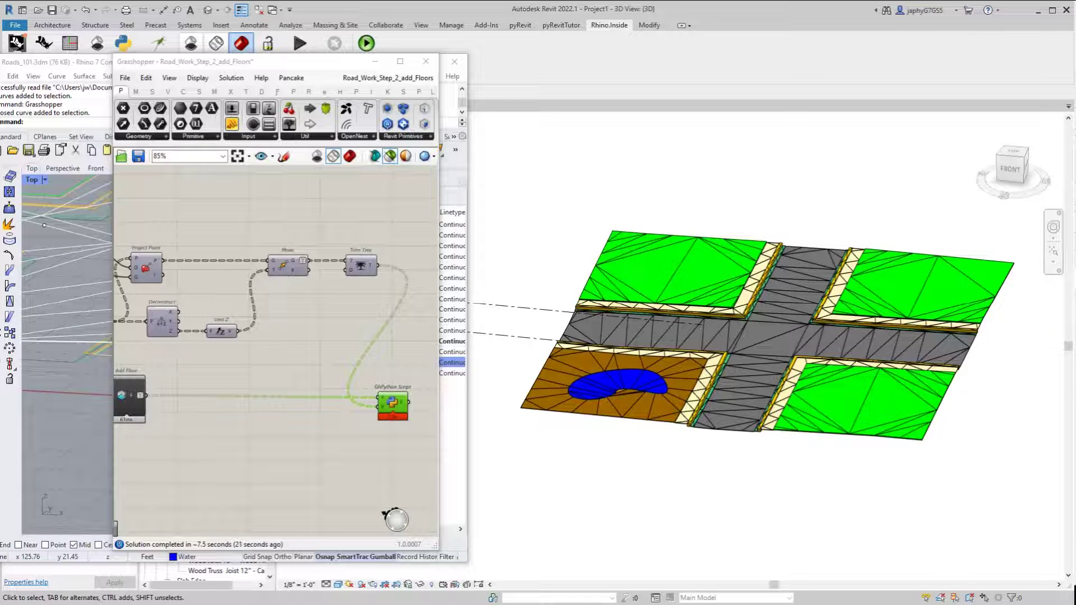